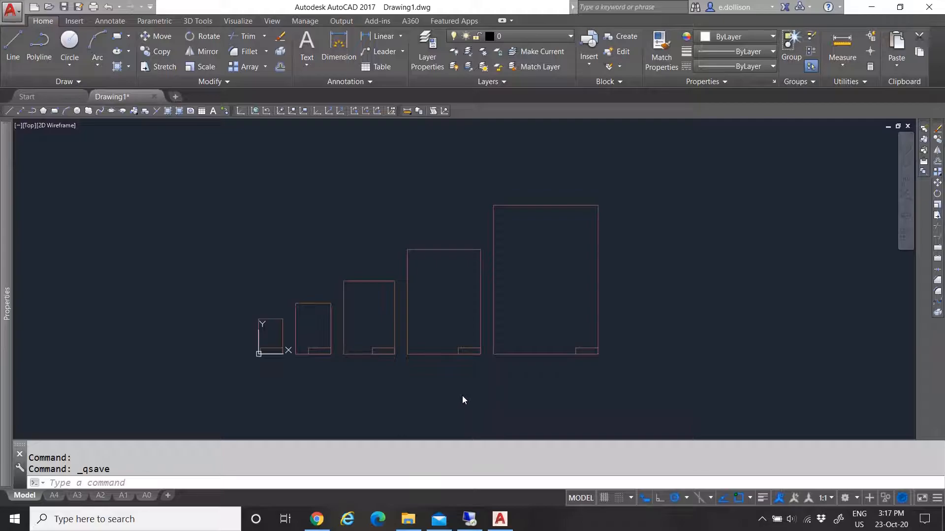
{"action": "key", "text": "ctrl+1"}
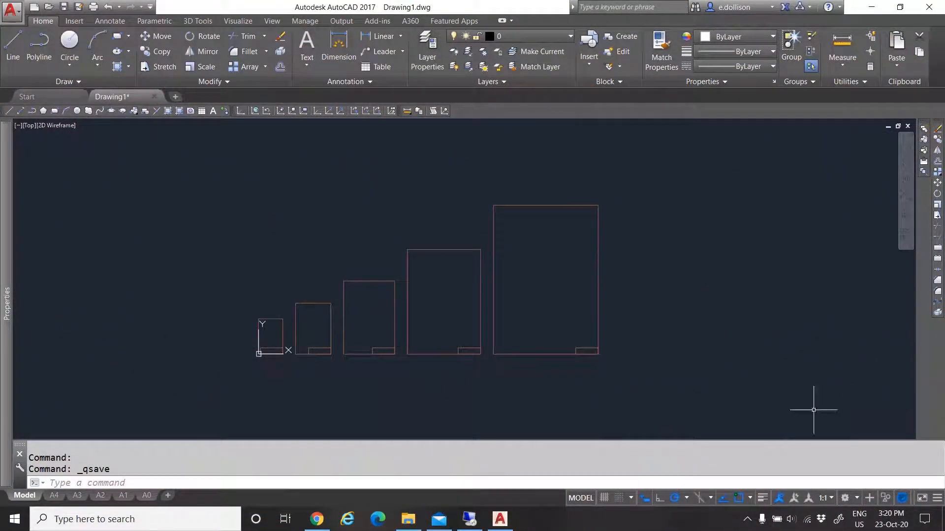
{"action": "left_click", "coordinate": [855, 498]}
{"action": "left_click", "coordinate": [790, 366]}
{"action": "key", "text": "Escape"}
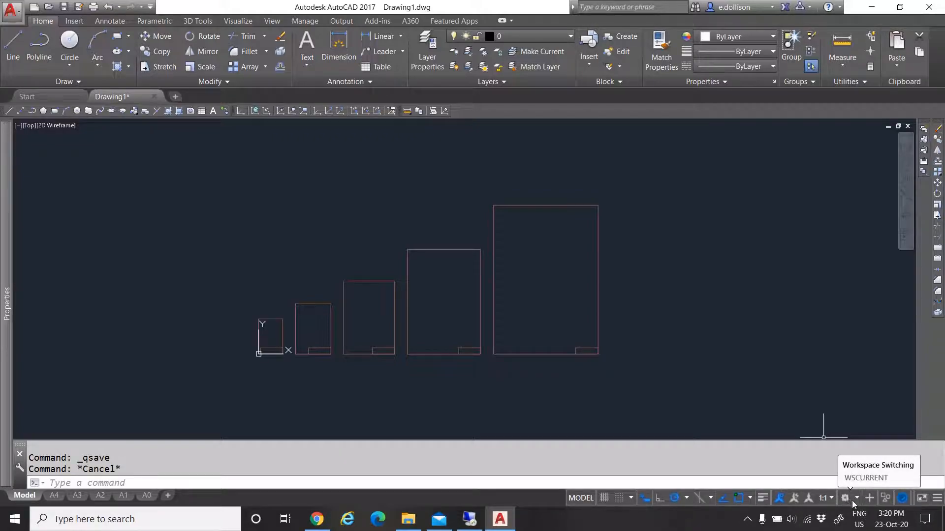
{"action": "left_click", "coordinate": [856, 499]}
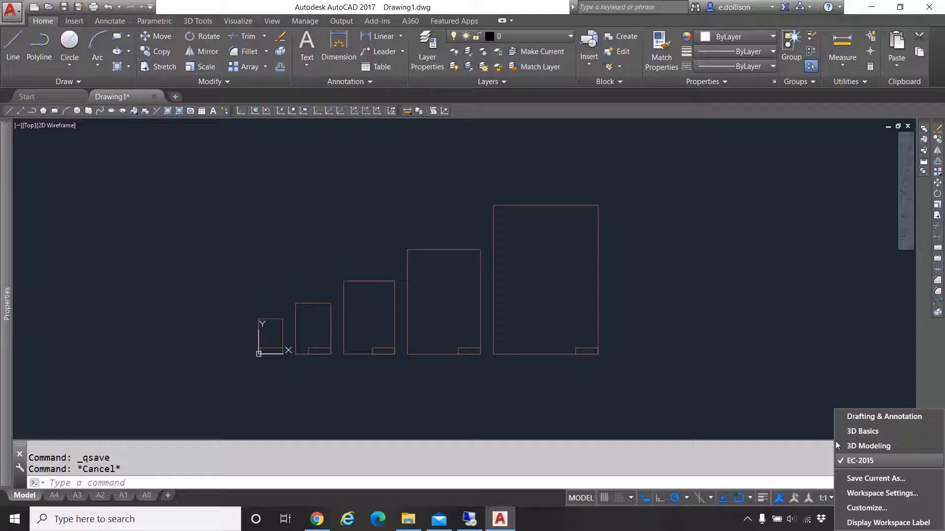
{"action": "left_click", "coordinate": [866, 461]}
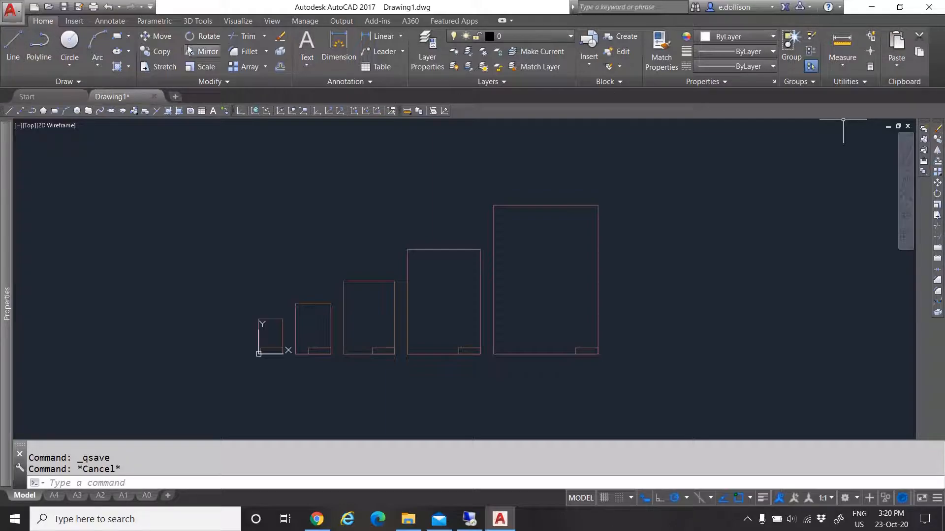
{"action": "mouse_move", "coordinate": [3, 134]}
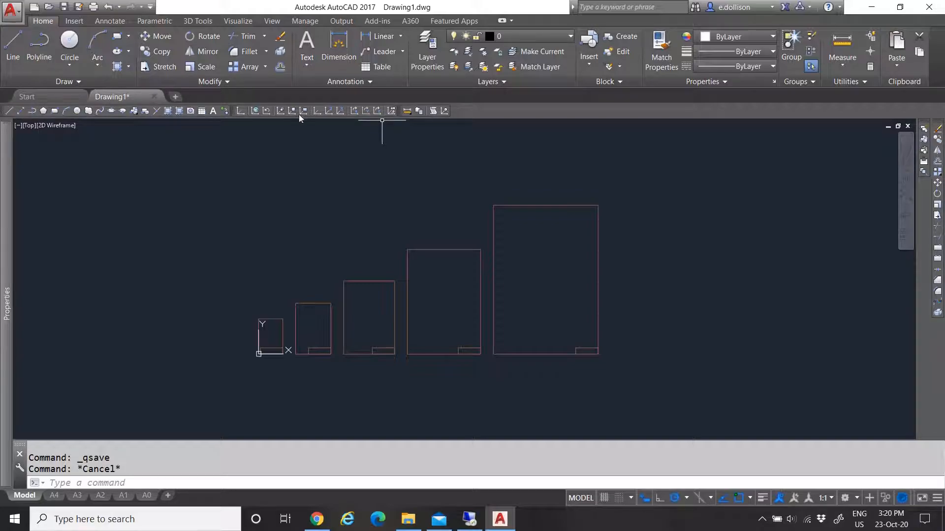
{"action": "left_click", "coordinate": [85, 23]}
{"action": "left_click", "coordinate": [113, 20]}
{"action": "left_click", "coordinate": [153, 22]}
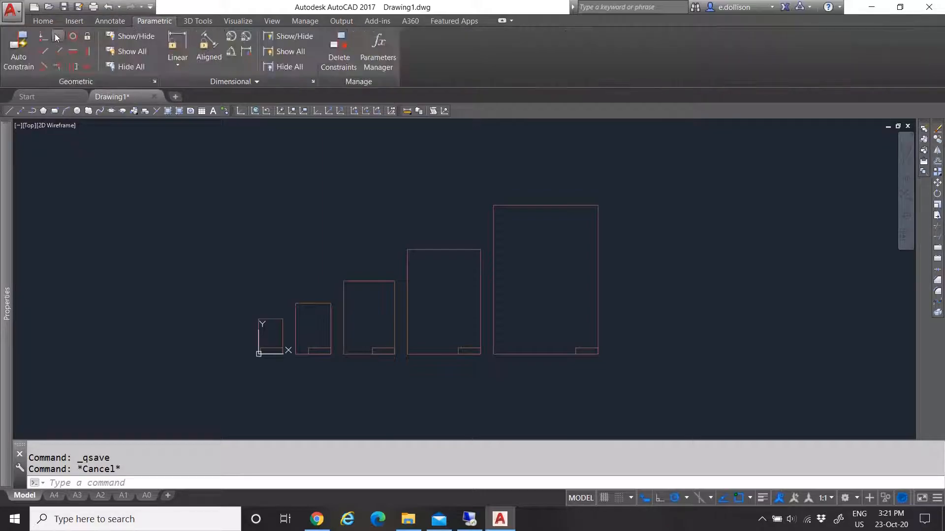
{"action": "left_click", "coordinate": [45, 22]}
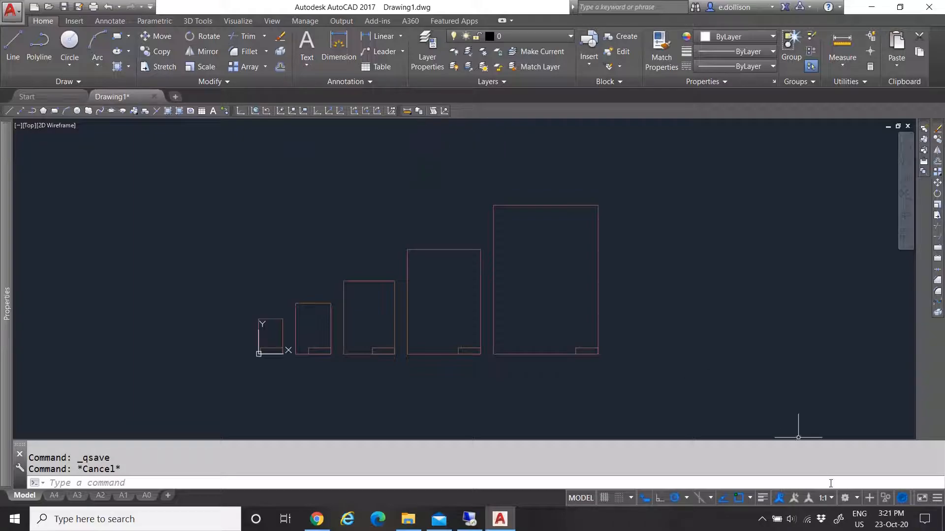
- Open the workspace customization dialog and duplicate the Drafting & Annotation Default workspace
{"action": "left_click", "coordinate": [845, 499]}
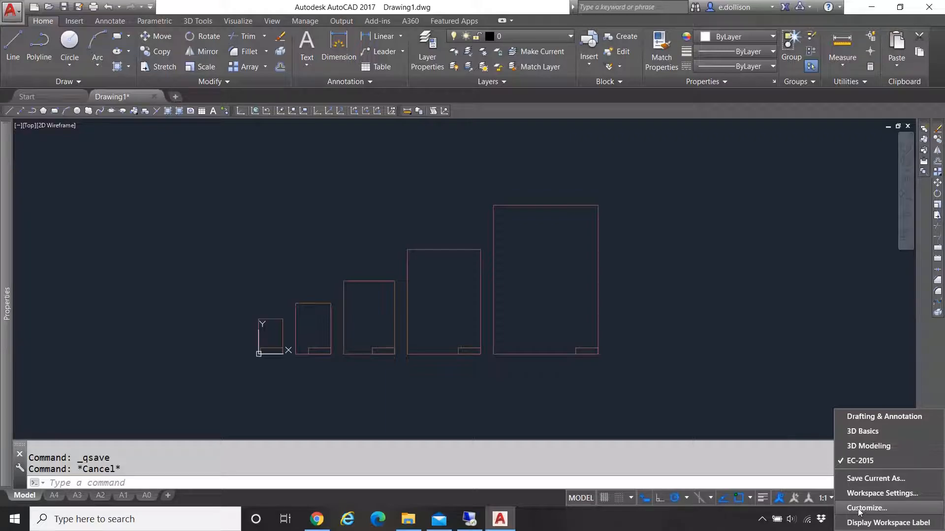
{"action": "left_click", "coordinate": [862, 510]}
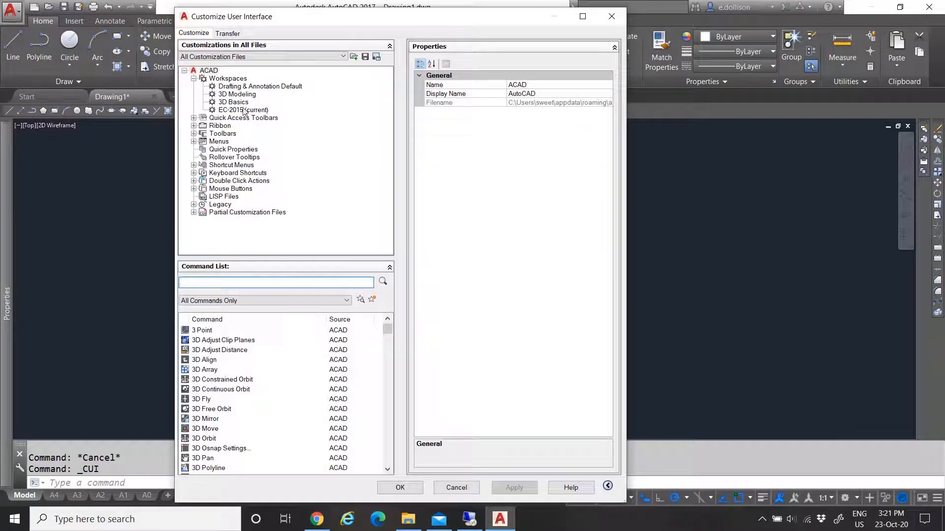
{"action": "left_click", "coordinate": [243, 110]}
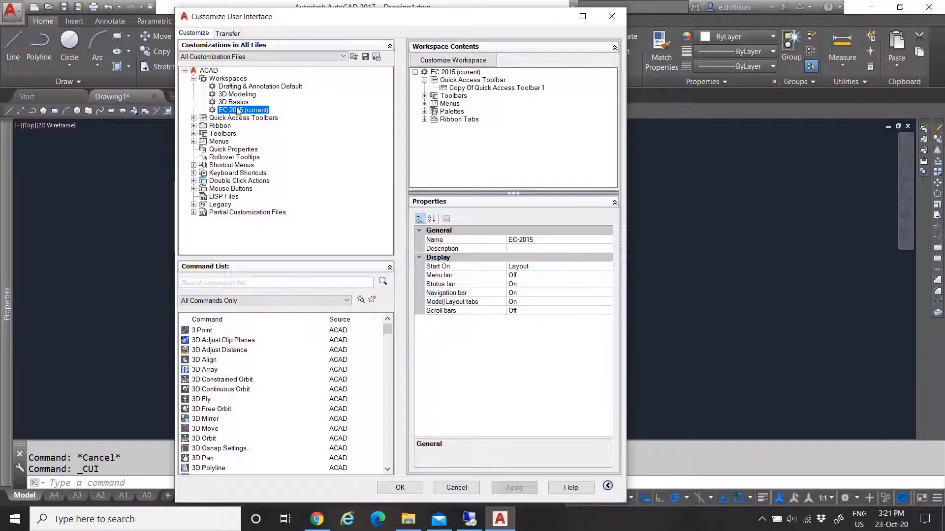
{"action": "left_click", "coordinate": [231, 87]}
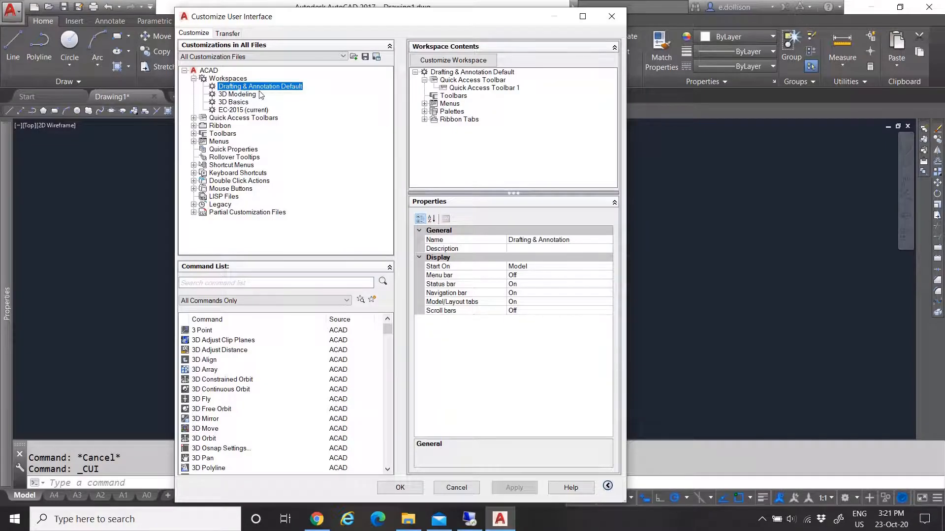
{"action": "right_click", "coordinate": [262, 90]}
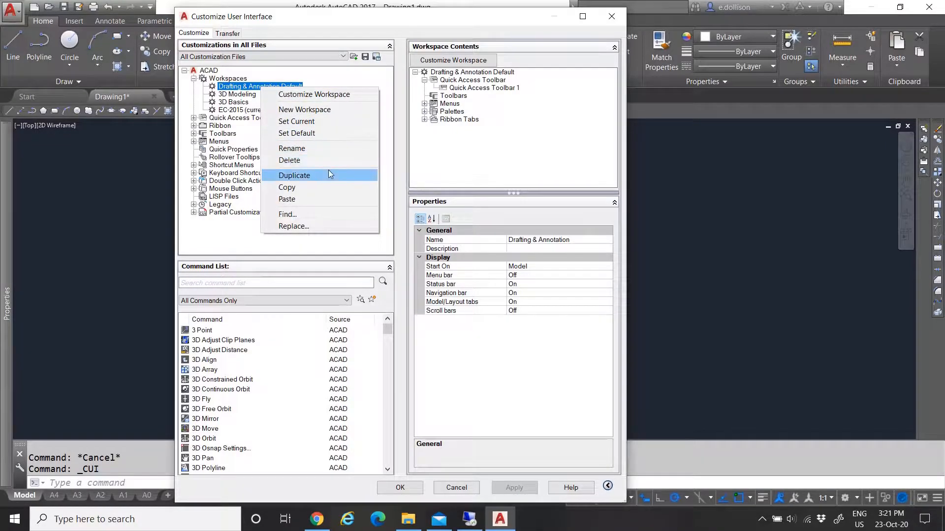
{"action": "left_click", "coordinate": [329, 172]}
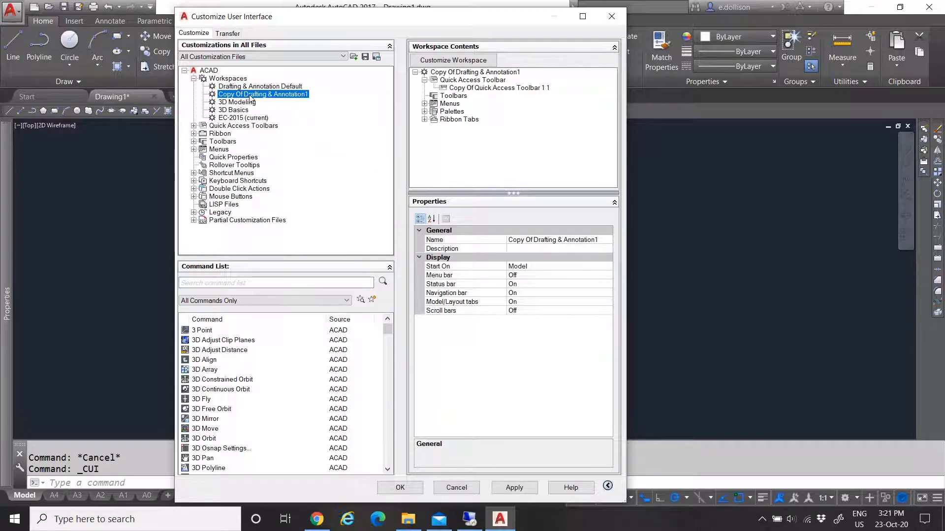
- Rename the duplicated Drafting & Annotation workspace as MyWorkspace
{"action": "left_click", "coordinate": [259, 95]}
{"action": "type", "text": "MyWorkspace"}
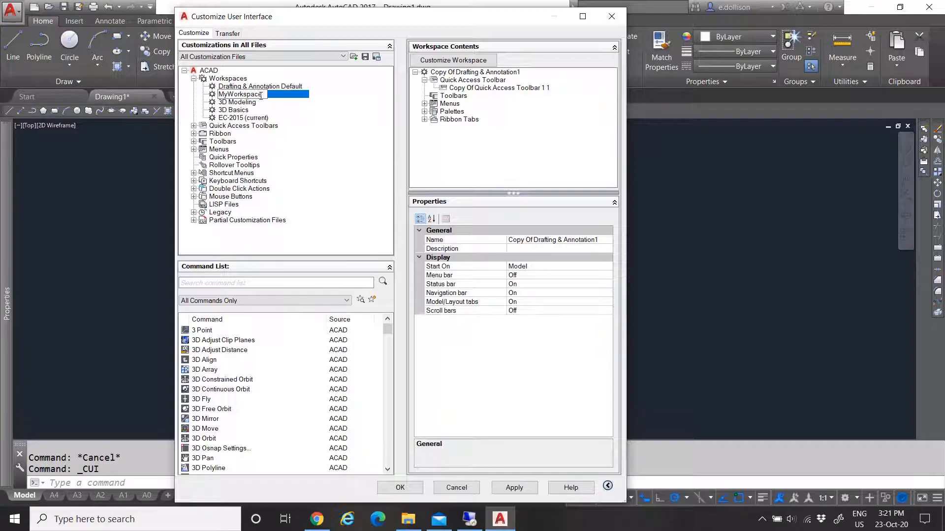
{"action": "key", "text": "Return"}
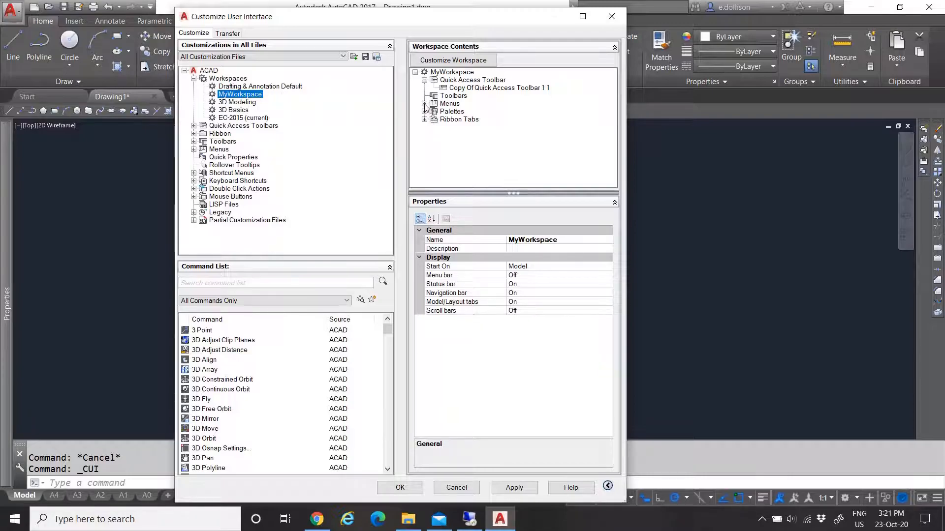
- Examine the contents of MyWorkspace: its toolbars, menus, palettes and ribbon tabs, including the panels within Home - 2D
{"action": "left_click", "coordinate": [446, 98]}
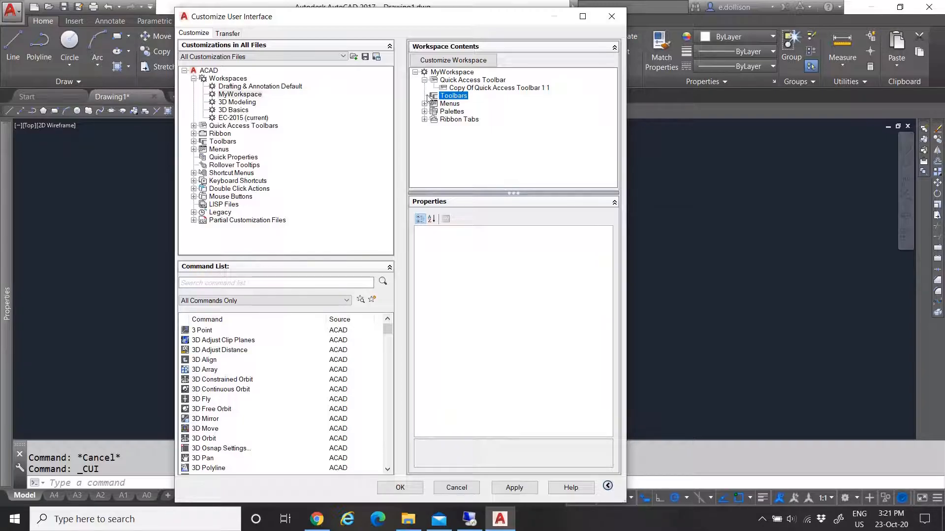
{"action": "left_click", "coordinate": [424, 104]}
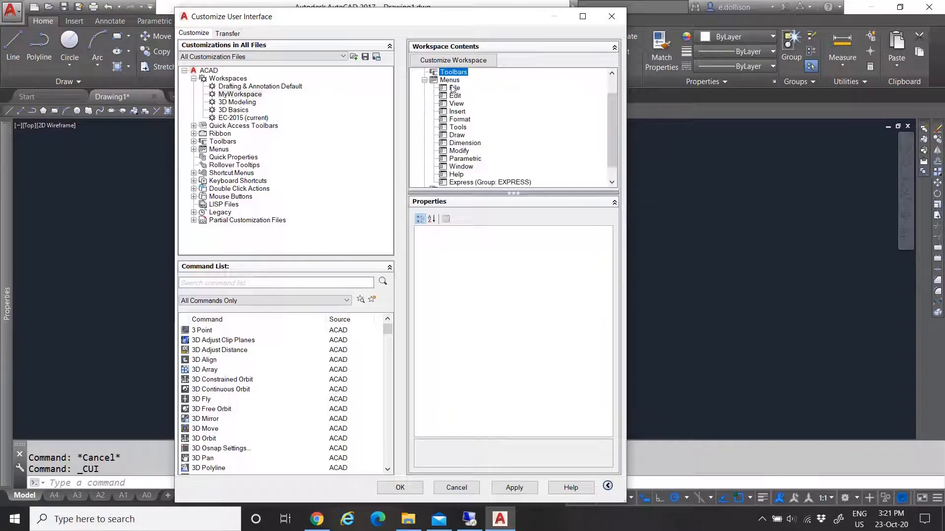
{"action": "left_click", "coordinate": [425, 80]}
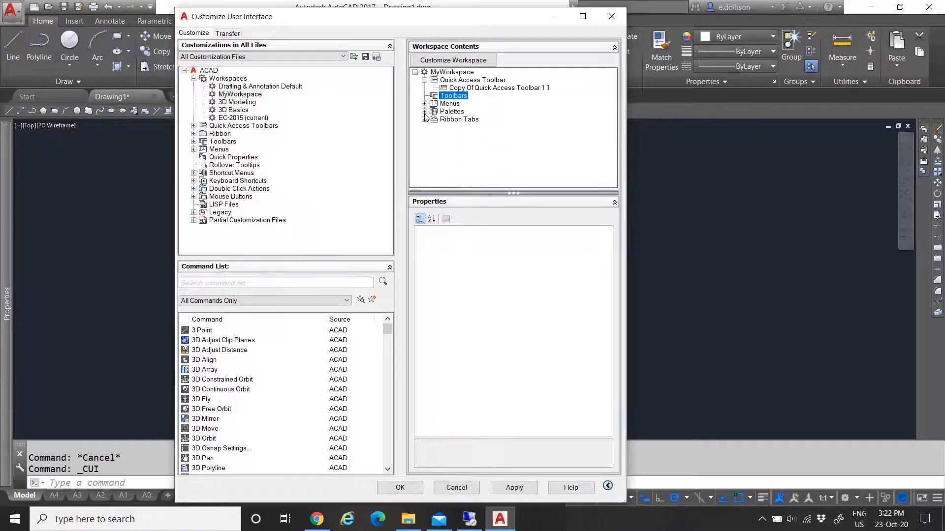
{"action": "left_click", "coordinate": [425, 112]}
{"action": "left_click", "coordinate": [425, 73]}
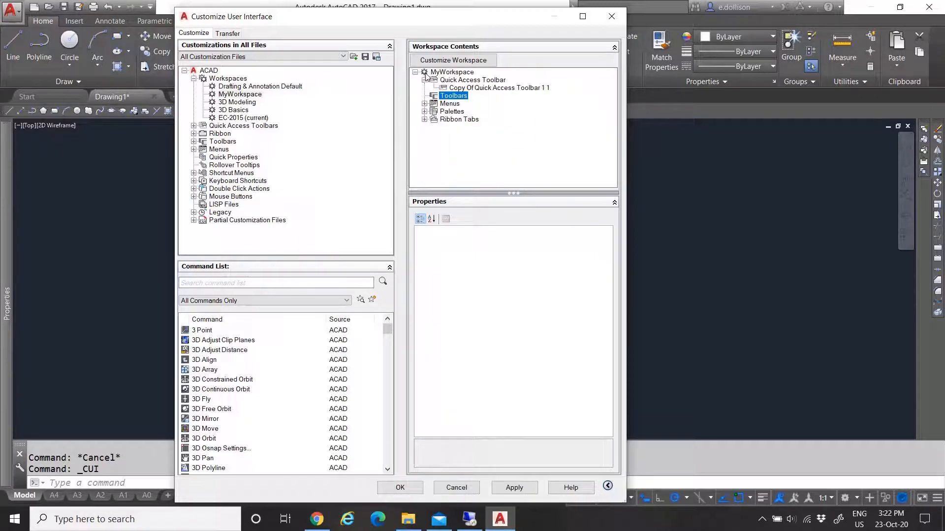
{"action": "left_click", "coordinate": [424, 119]}
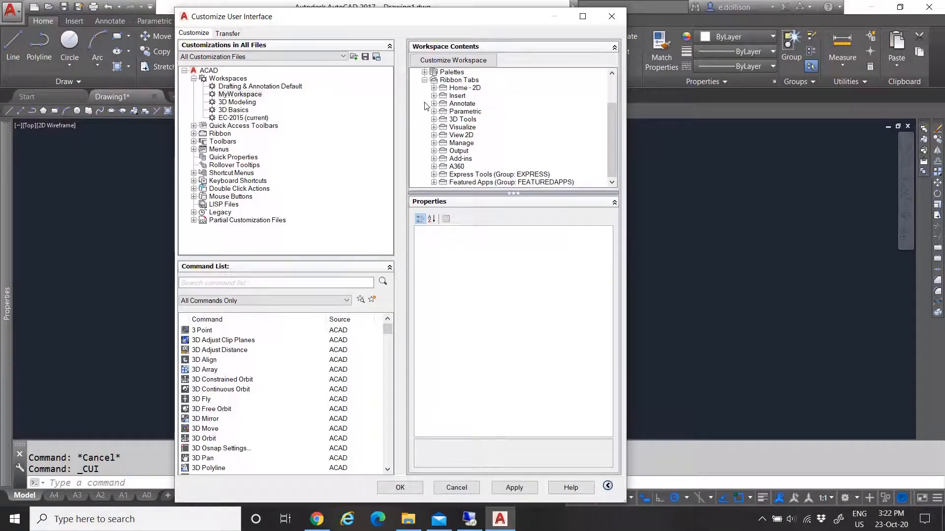
{"action": "left_click", "coordinate": [424, 80]}
{"action": "left_click", "coordinate": [424, 120]}
{"action": "left_click", "coordinate": [434, 89]}
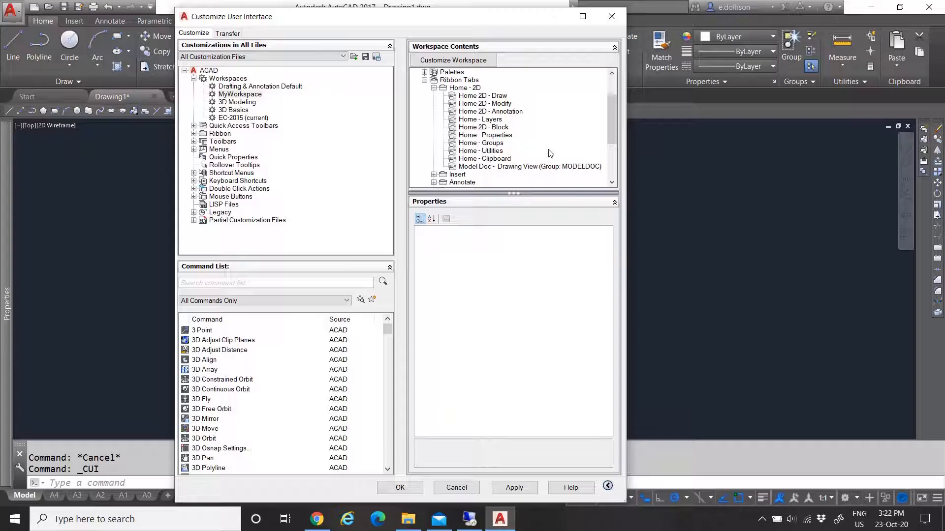
{"action": "scroll", "coordinate": [467, 144], "scroll_direction": "up", "scroll_amount": 2}
{"action": "scroll", "coordinate": [466, 143], "scroll_direction": "down", "scroll_amount": 4}
{"action": "scroll", "coordinate": [467, 143], "scroll_direction": "up", "scroll_amount": 2}
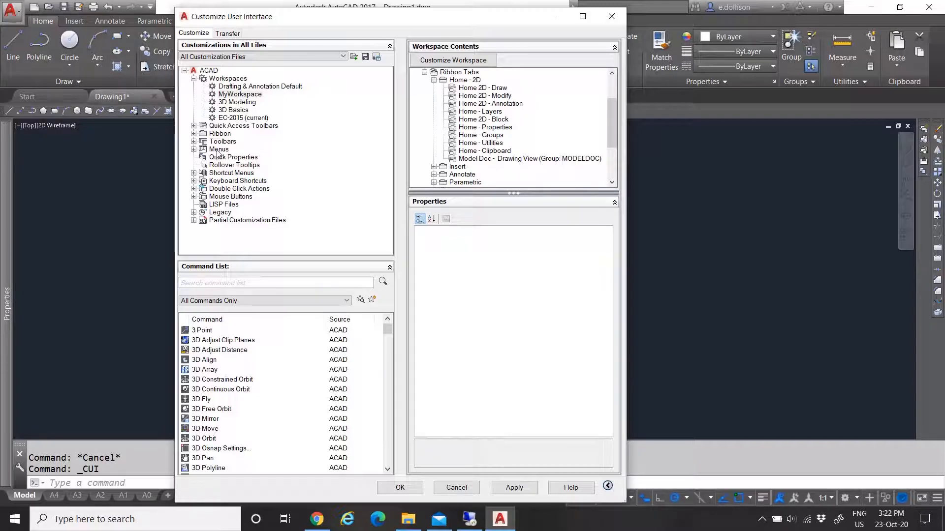
- Examine the ribbon definitions in the customization tree, looking at tabs such as Home - 2D, Home - 3D and Insert - 3D Basics
{"action": "left_click", "coordinate": [219, 134]}
{"action": "left_click", "coordinate": [194, 133]}
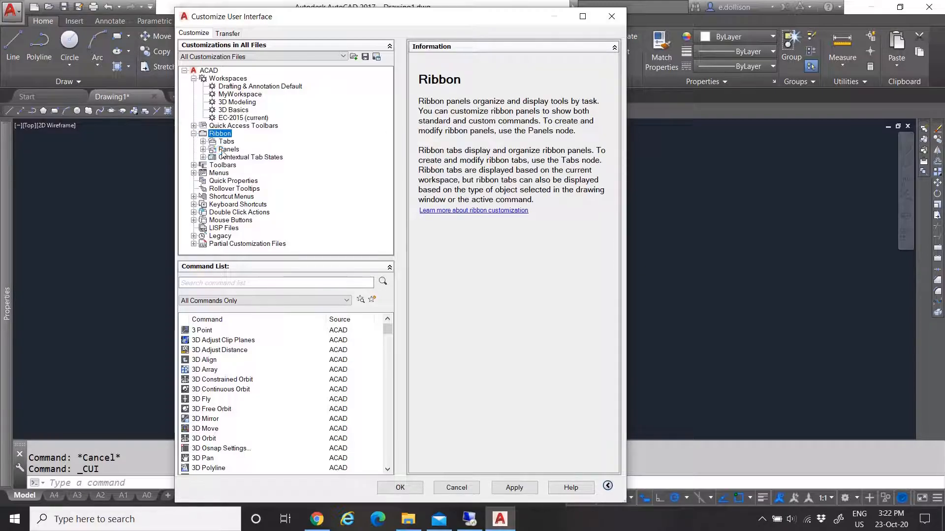
{"action": "left_click", "coordinate": [202, 149]}
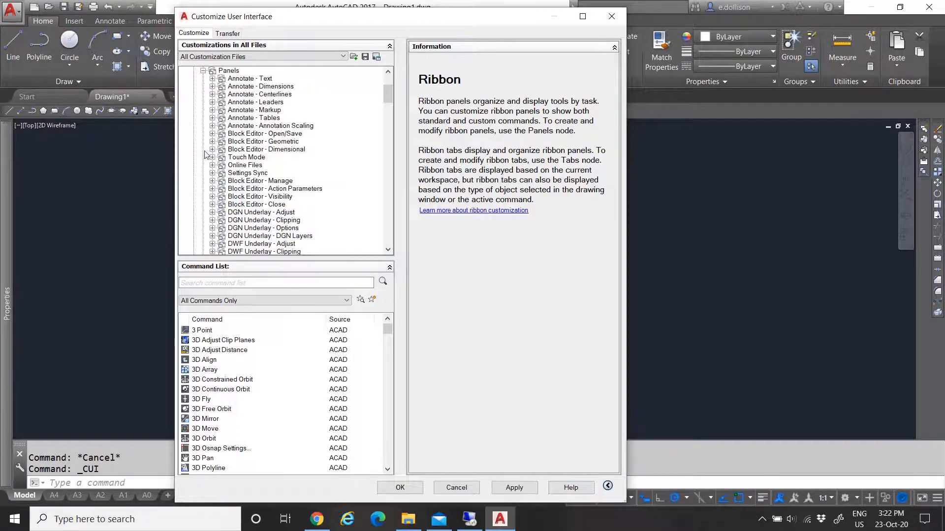
{"action": "scroll", "coordinate": [241, 156], "scroll_direction": "up", "scroll_amount": 3}
{"action": "scroll", "coordinate": [238, 147], "scroll_direction": "down", "scroll_amount": 1}
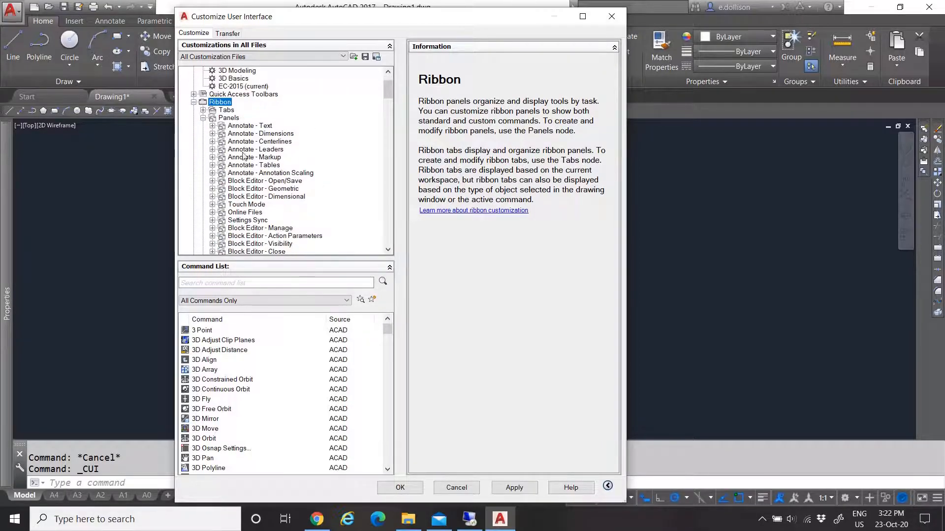
{"action": "left_click", "coordinate": [203, 110]}
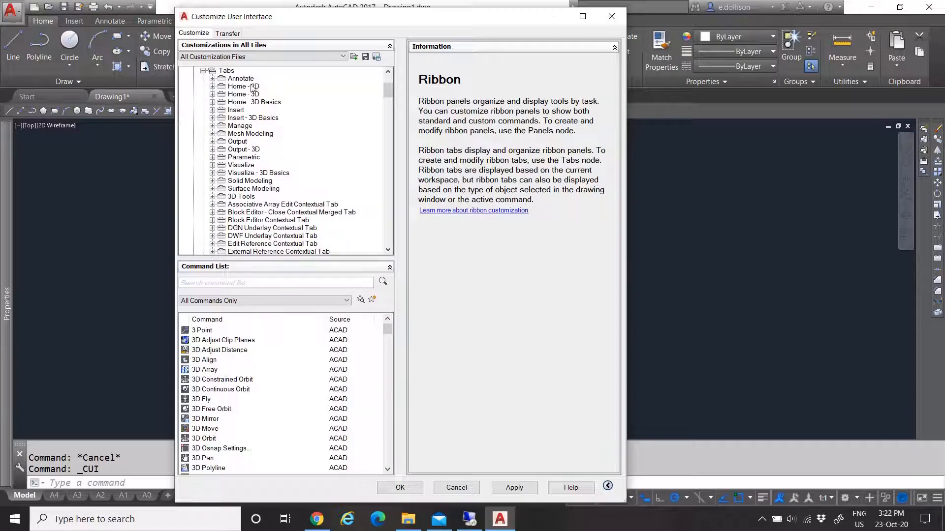
{"action": "left_click", "coordinate": [244, 87]}
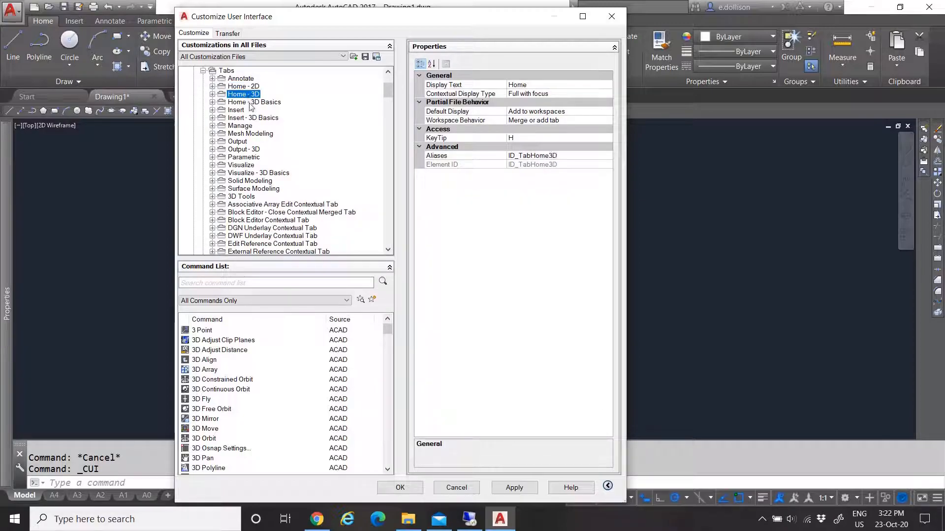
{"action": "left_click", "coordinate": [249, 102]}
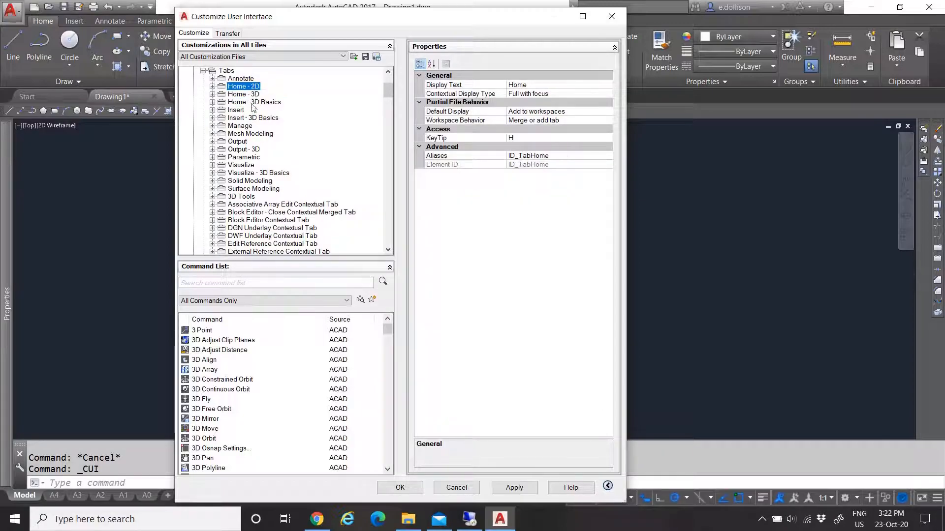
{"action": "left_click", "coordinate": [246, 118]}
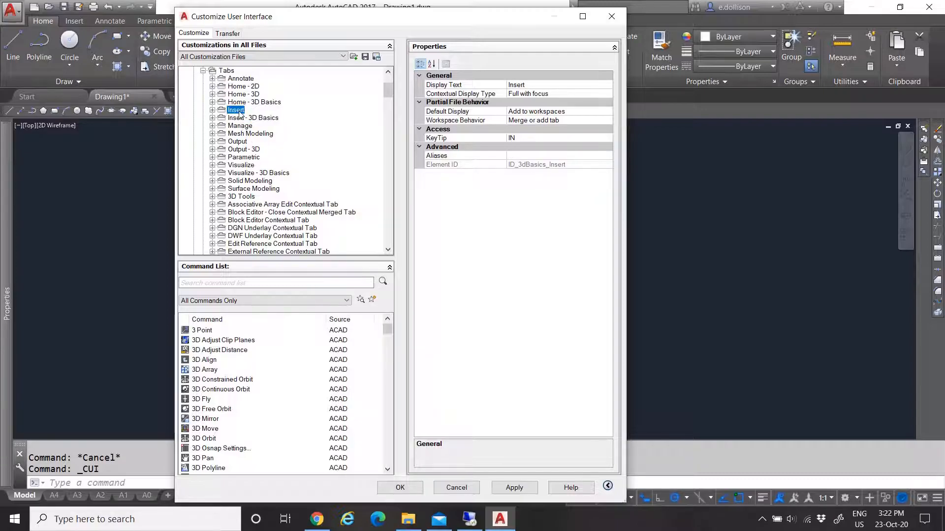
{"action": "scroll", "coordinate": [264, 165], "scroll_direction": "up", "scroll_amount": 2}
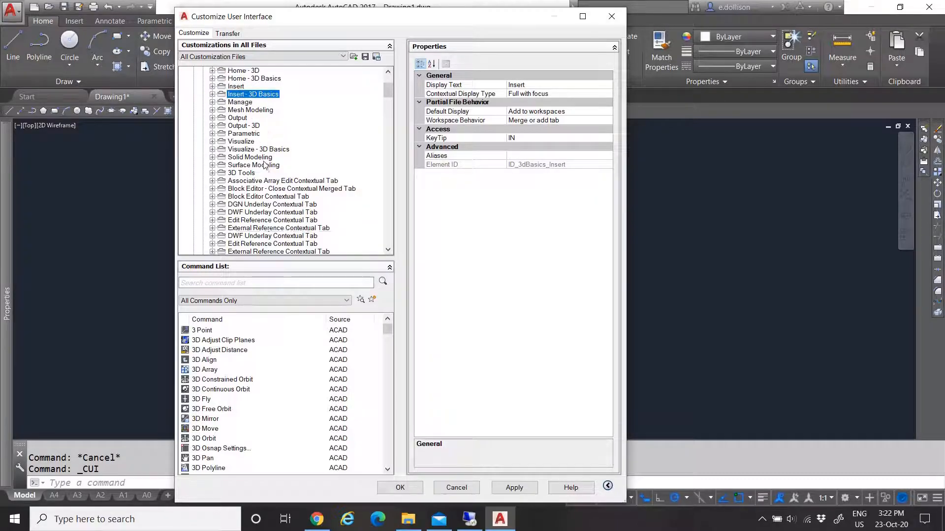
{"action": "left_click", "coordinate": [203, 94]}
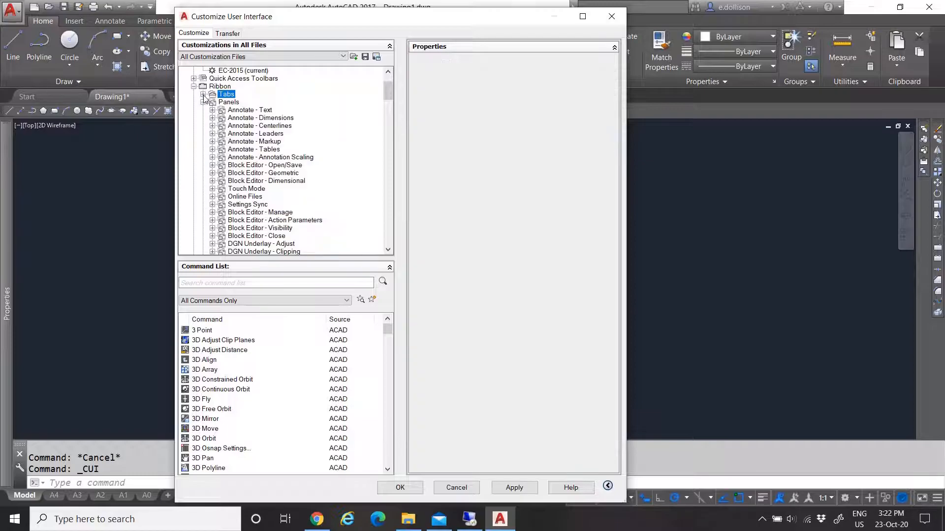
- Preview the Annotate ribbon panels from Text through Annotation Scaling and Block Editor - Open/Save, and collapse the panel list
{"action": "left_click", "coordinate": [244, 110]}
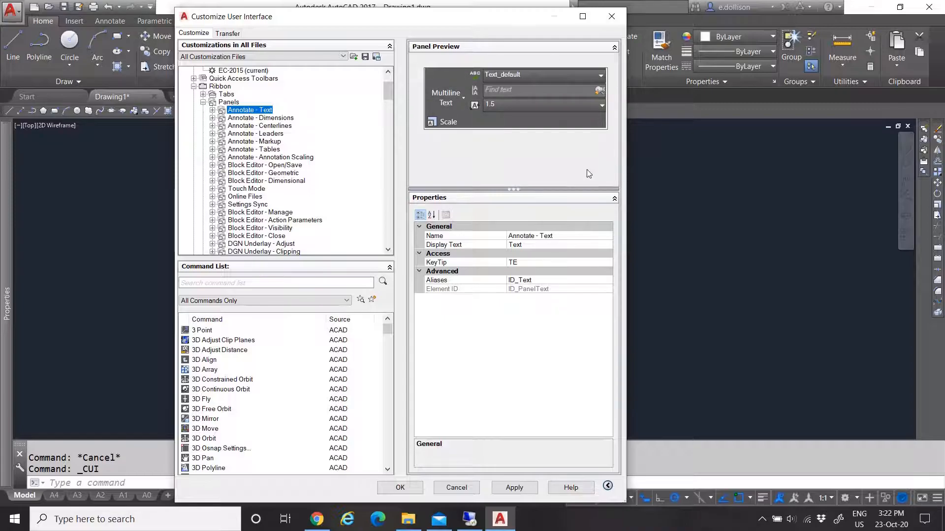
{"action": "left_click", "coordinate": [232, 117]}
{"action": "left_click", "coordinate": [246, 126]}
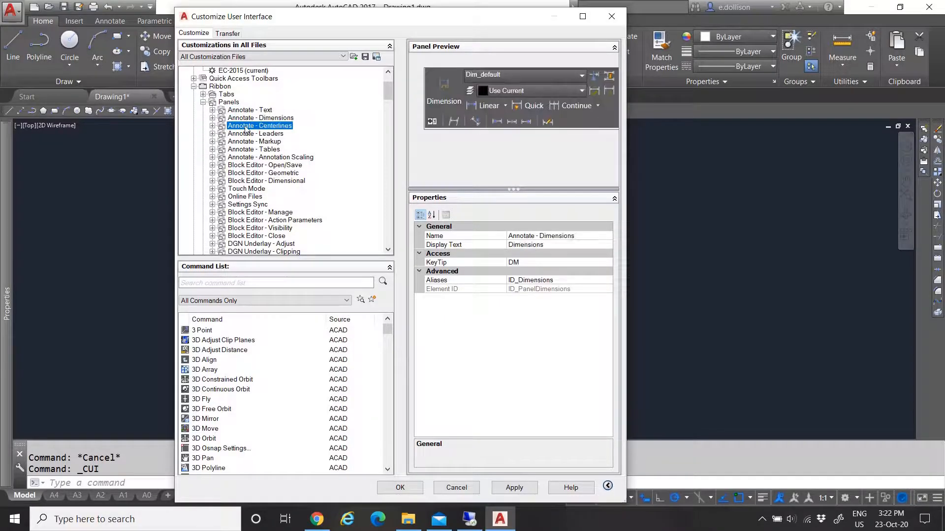
{"action": "left_click", "coordinate": [246, 134]}
{"action": "left_click", "coordinate": [246, 142]}
{"action": "left_click", "coordinate": [247, 150]}
{"action": "left_click", "coordinate": [250, 157]}
{"action": "left_click", "coordinate": [251, 165]}
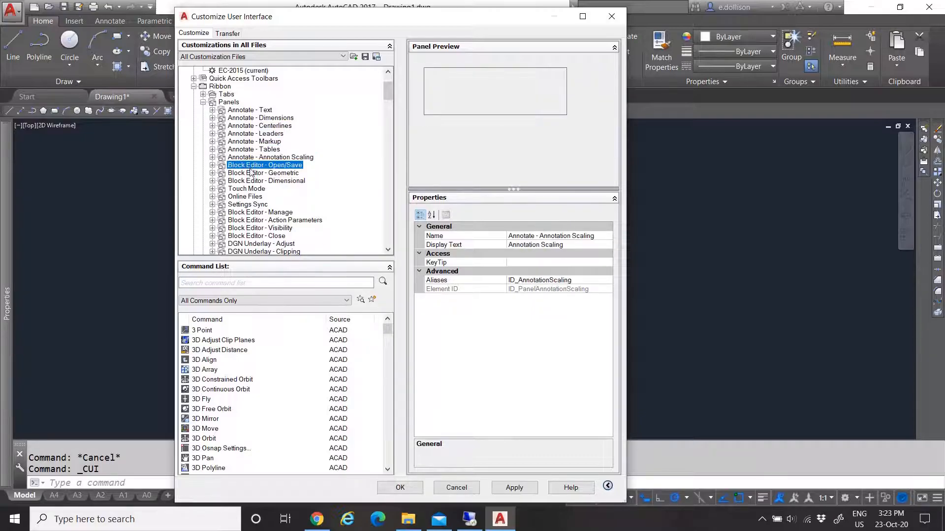
{"action": "left_click", "coordinate": [203, 103]}
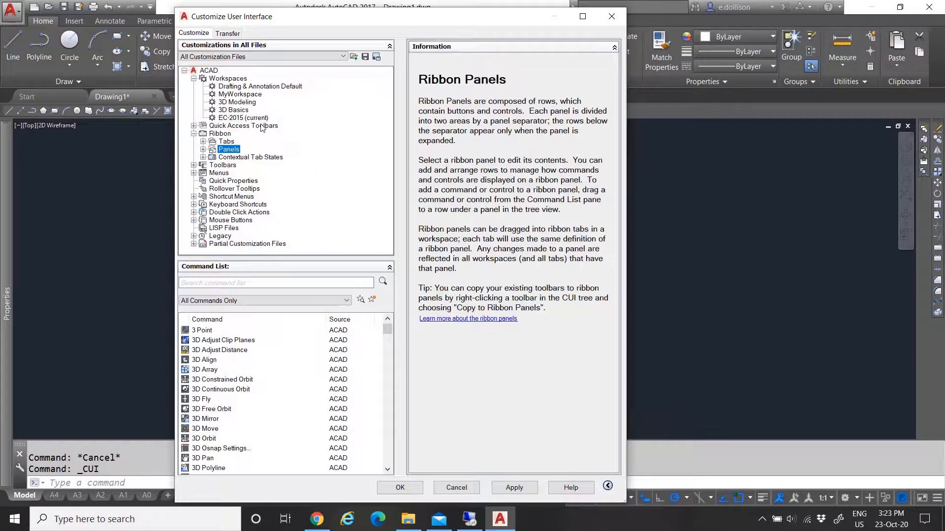
- Compare the ribbon tabs in MyWorkspace with the tabs available in the customization tree, and enlarge the workspace contents area
{"action": "left_click", "coordinate": [240, 94]}
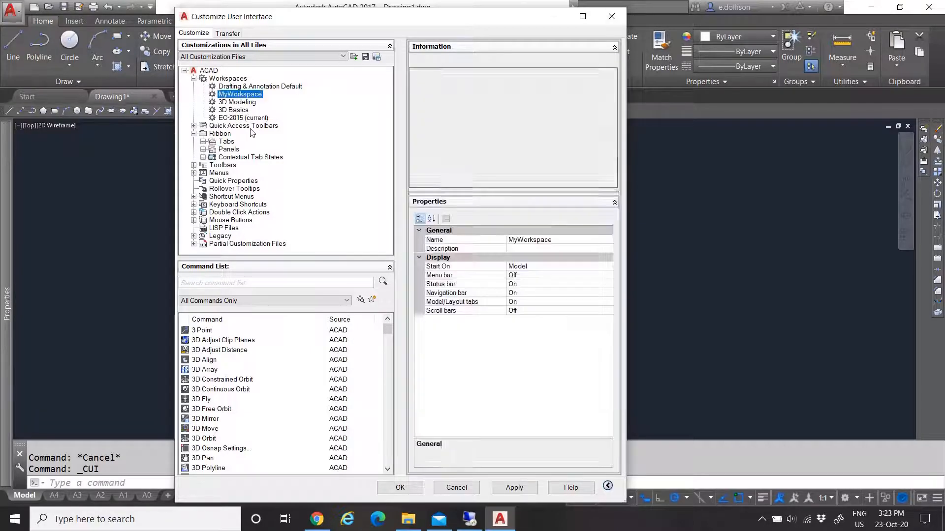
{"action": "left_click", "coordinate": [424, 119]}
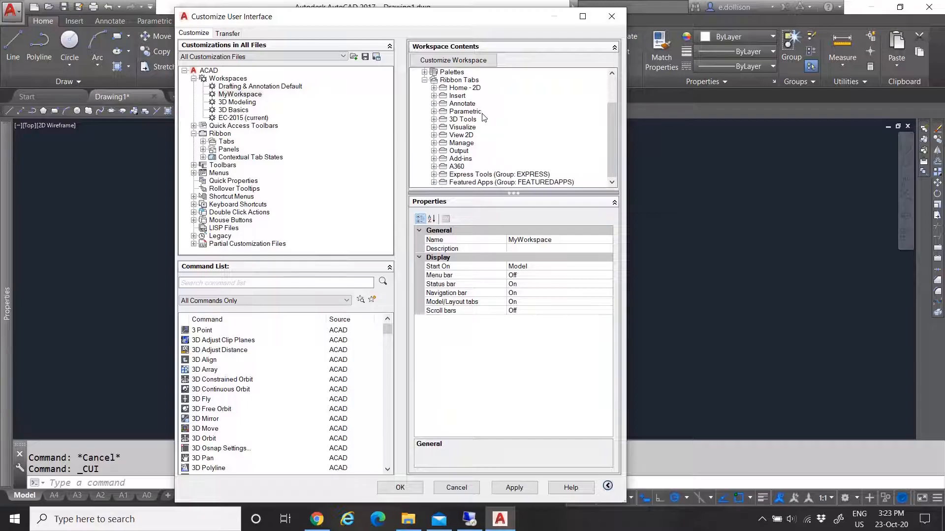
{"action": "left_click", "coordinate": [202, 142]}
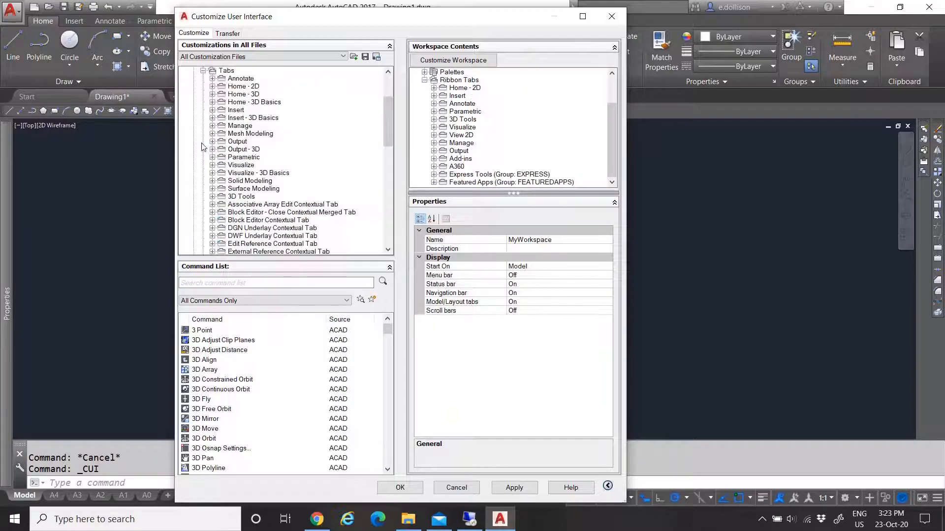
{"action": "left_click", "coordinate": [239, 126]}
{"action": "mouse_move", "coordinate": [324, 131]}
{"action": "left_mouse_down"}
{"action": "mouse_move", "coordinate": [456, 126]}
{"action": "mouse_move", "coordinate": [470, 141]}
{"action": "mouse_move", "coordinate": [471, 110]}
{"action": "mouse_move", "coordinate": [438, 140]}
{"action": "mouse_move", "coordinate": [259, 131]}
{"action": "left_mouse_up"}
{"action": "scroll", "coordinate": [526, 144], "scroll_direction": "up", "scroll_amount": 2}
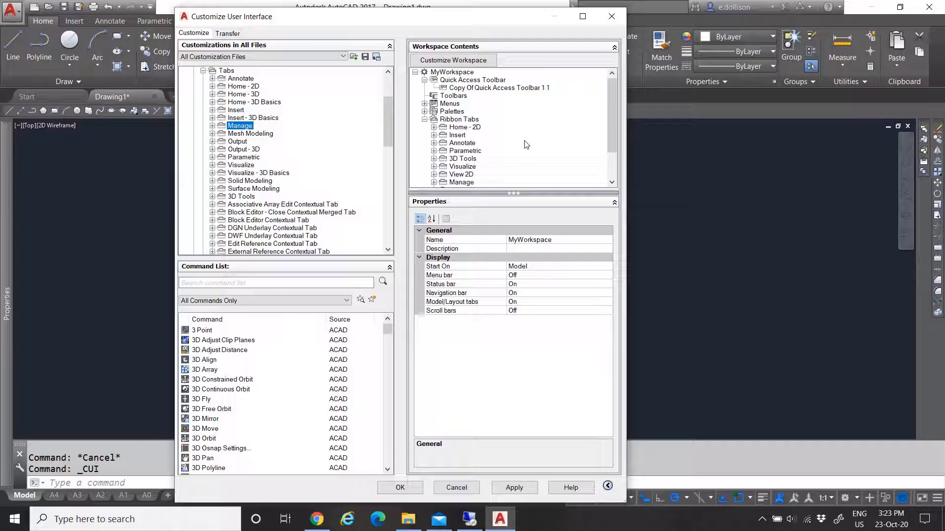
{"action": "left_click_drag", "start_coordinate": [493, 191], "coordinate": [492, 294]}
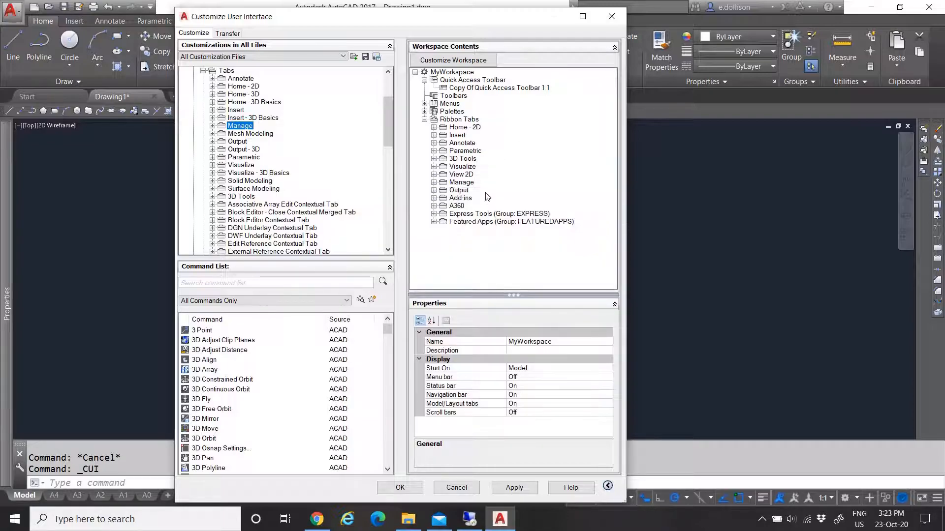
{"action": "left_click", "coordinate": [424, 119]}
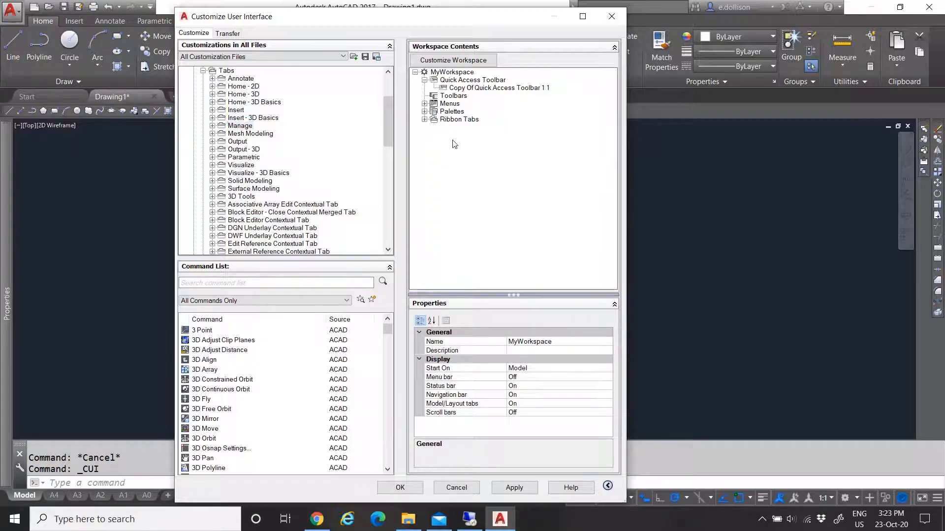
{"action": "double_click", "coordinate": [209, 72]}
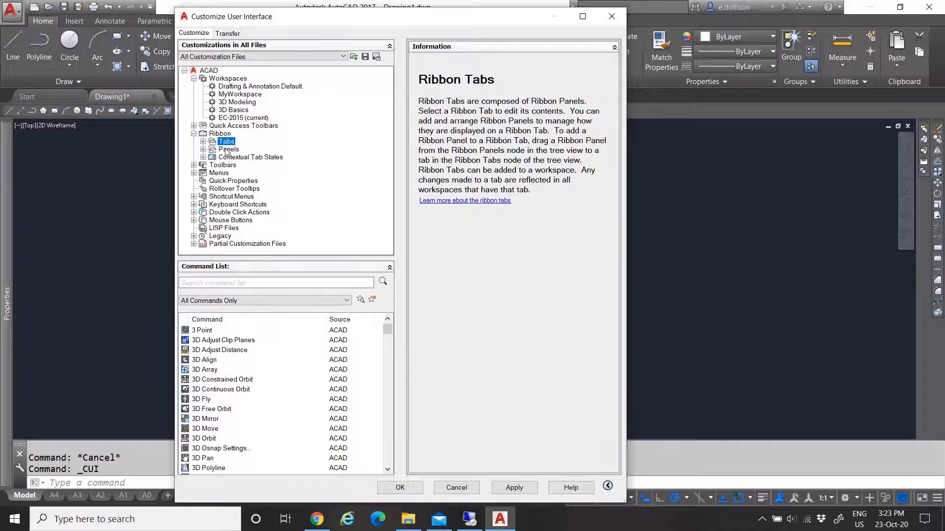
- Examine the list of toolbars in the customization tree and preview the Inquiry toolbar
{"action": "left_click", "coordinate": [194, 165]}
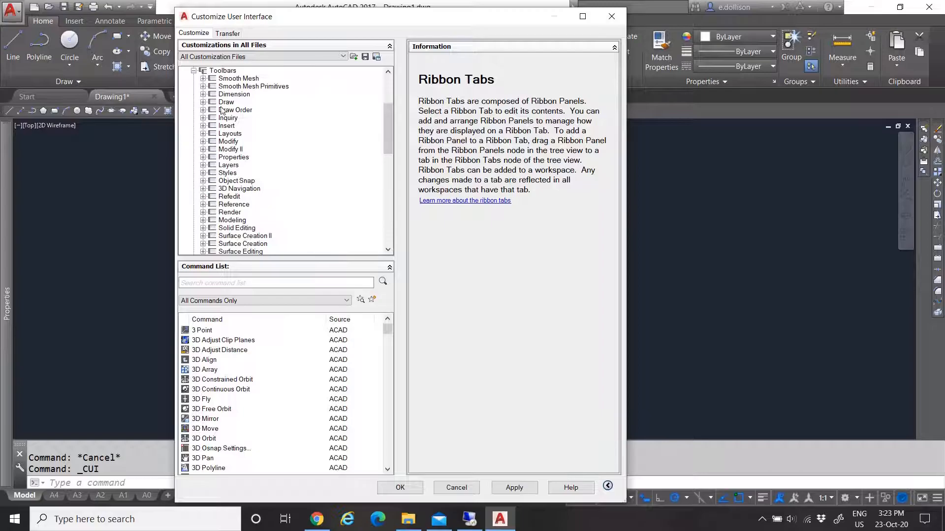
{"action": "scroll", "coordinate": [261, 210], "scroll_direction": "up", "scroll_amount": 1}
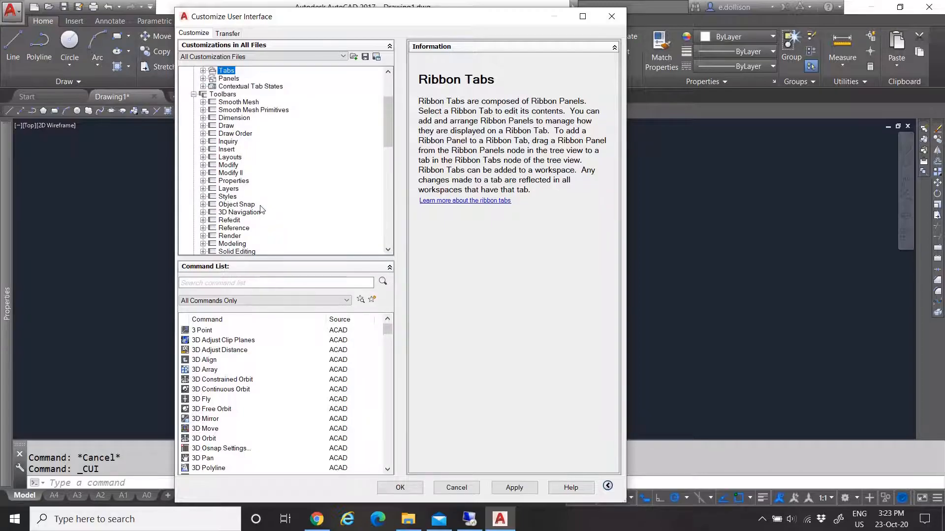
{"action": "scroll", "coordinate": [261, 204], "scroll_direction": "up", "scroll_amount": 1}
{"action": "left_click", "coordinate": [231, 121]}
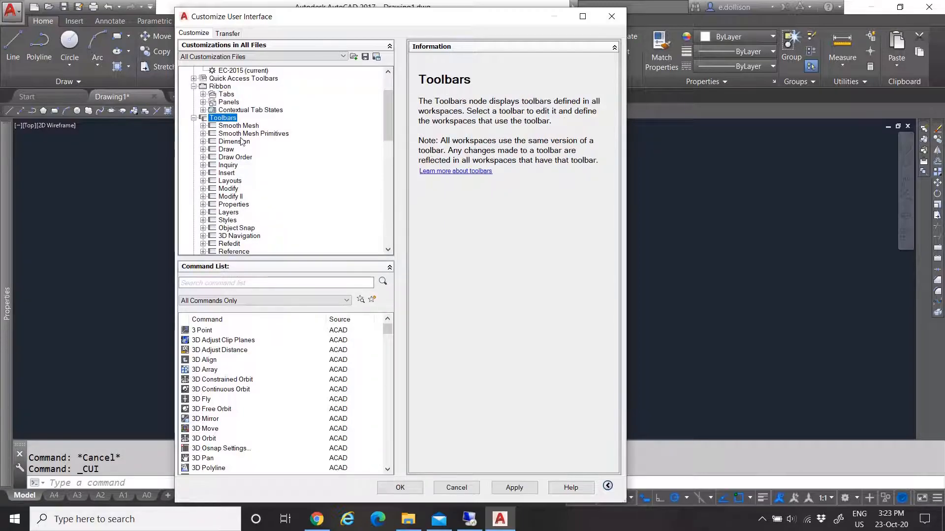
{"action": "scroll", "coordinate": [250, 191], "scroll_direction": "up", "scroll_amount": 2}
{"action": "left_click", "coordinate": [237, 95]}
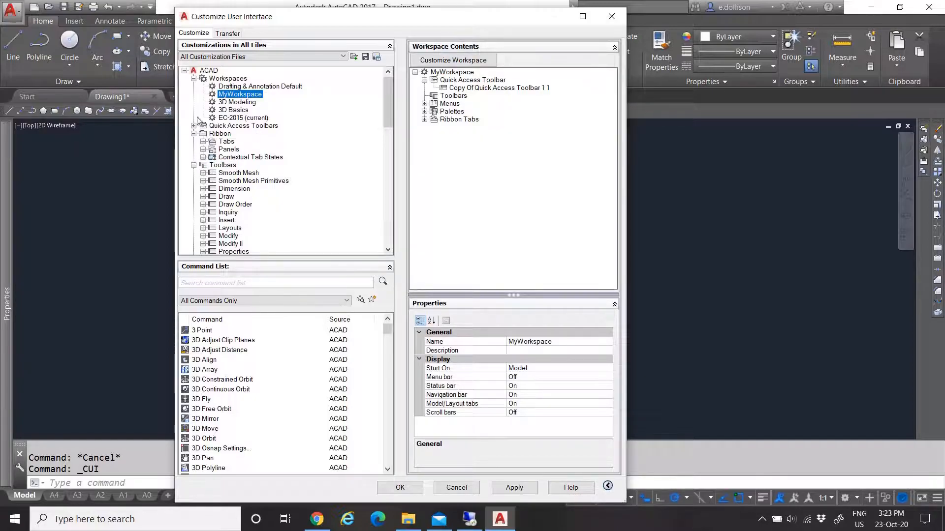
{"action": "scroll", "coordinate": [274, 151], "scroll_direction": "down", "scroll_amount": 2}
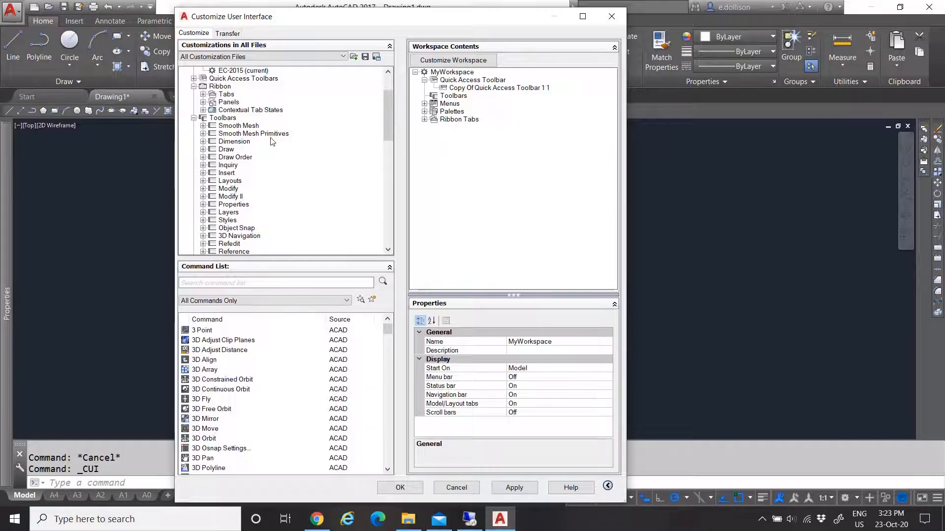
{"action": "left_click", "coordinate": [229, 165]}
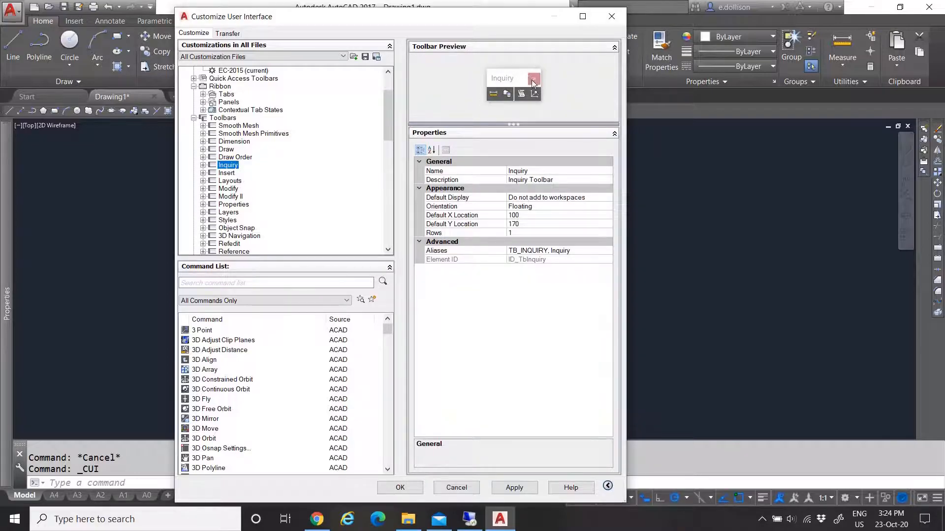
{"action": "scroll", "coordinate": [304, 182], "scroll_direction": "up", "scroll_amount": 2}
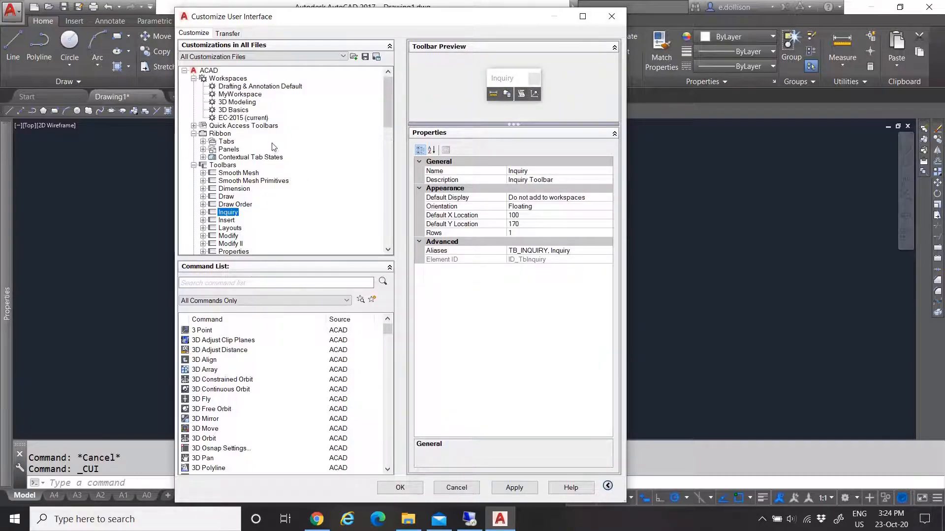
- Add the Inquiry toolbar to the toolbars of MyWorkspace and expand the workspace's toolbar list
{"action": "left_click", "coordinate": [233, 94]}
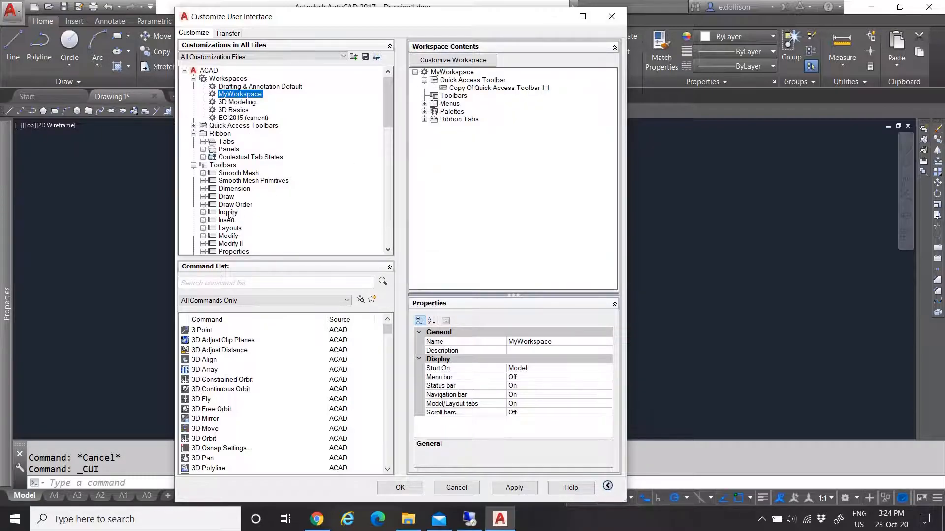
{"action": "left_click_drag", "start_coordinate": [228, 215], "coordinate": [453, 104]}
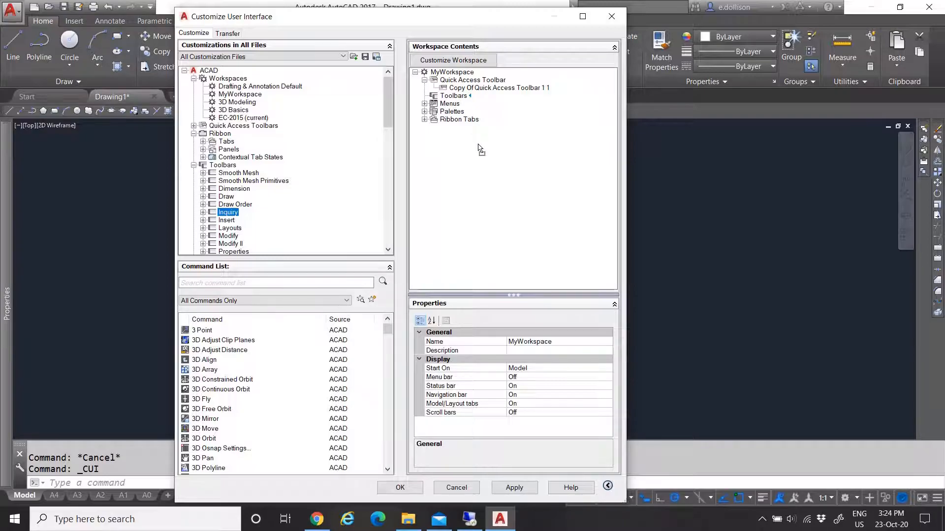
{"action": "left_click_drag", "start_coordinate": [478, 145], "coordinate": [478, 145]}
{"action": "left_click", "coordinate": [424, 96]}
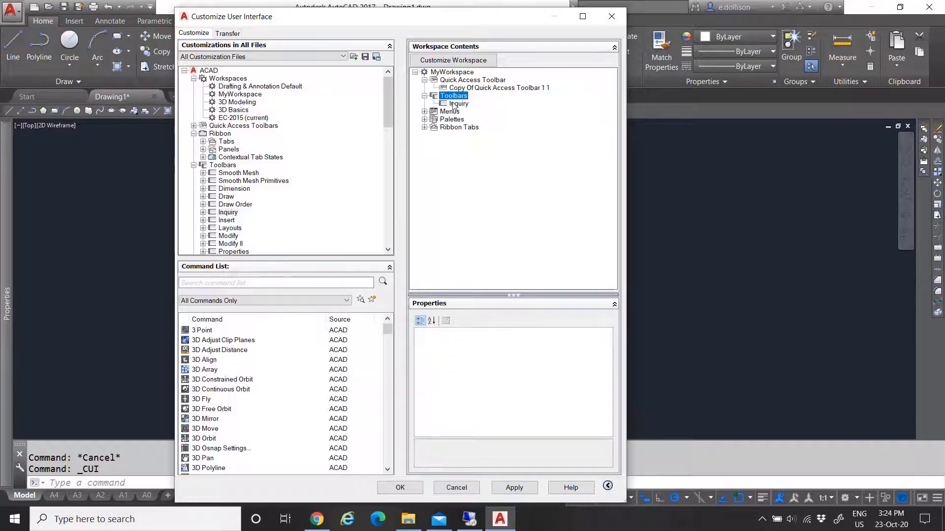
- Preview the Modify toolbar and add it to the toolbars of MyWorkspace
{"action": "scroll", "coordinate": [280, 197], "scroll_direction": "down", "scroll_amount": 2}
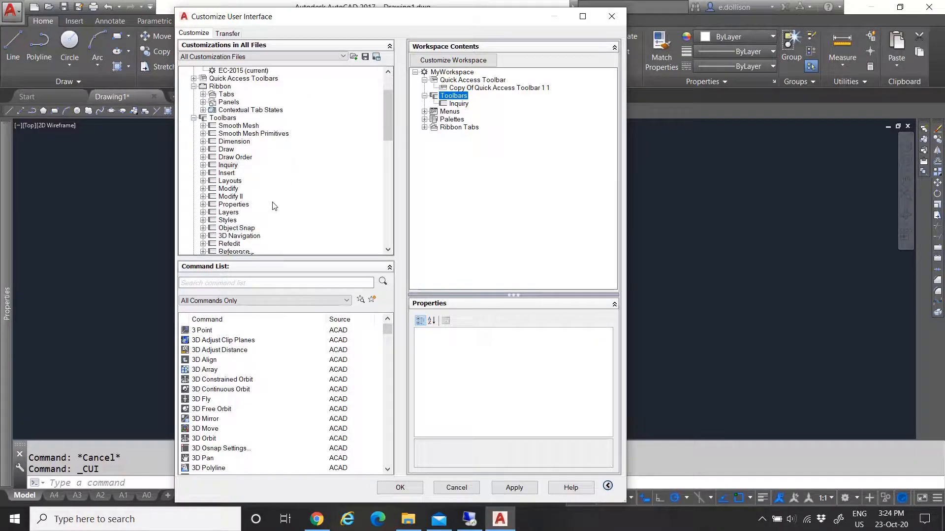
{"action": "left_click_drag", "start_coordinate": [228, 165], "coordinate": [235, 193]}
{"action": "scroll", "coordinate": [237, 214], "scroll_direction": "up", "scroll_amount": 1}
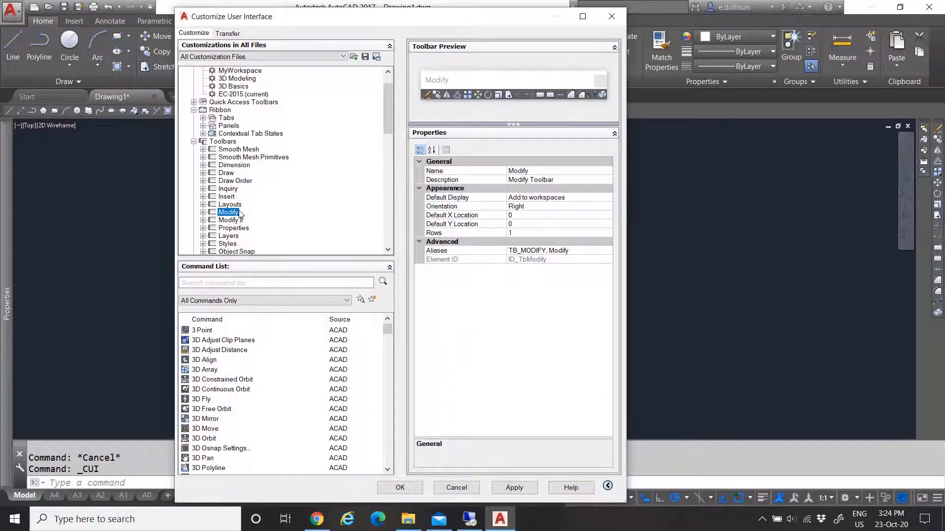
{"action": "scroll", "coordinate": [234, 85], "scroll_direction": "up", "scroll_amount": 1}
{"action": "left_click", "coordinate": [237, 97]}
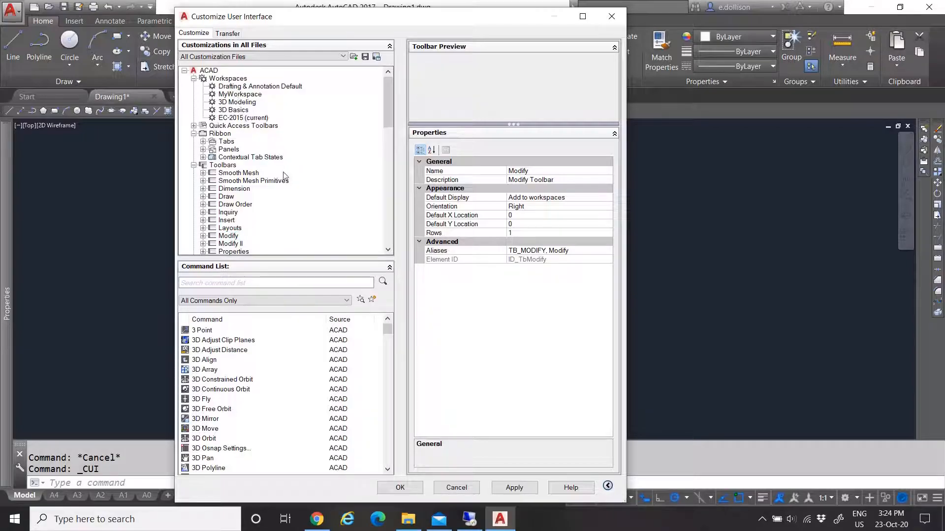
{"action": "scroll", "coordinate": [283, 172], "scroll_direction": "down", "scroll_amount": 1}
{"action": "scroll", "coordinate": [285, 176], "scroll_direction": "down", "scroll_amount": 1}
{"action": "left_click_drag", "start_coordinate": [229, 189], "coordinate": [479, 162]}
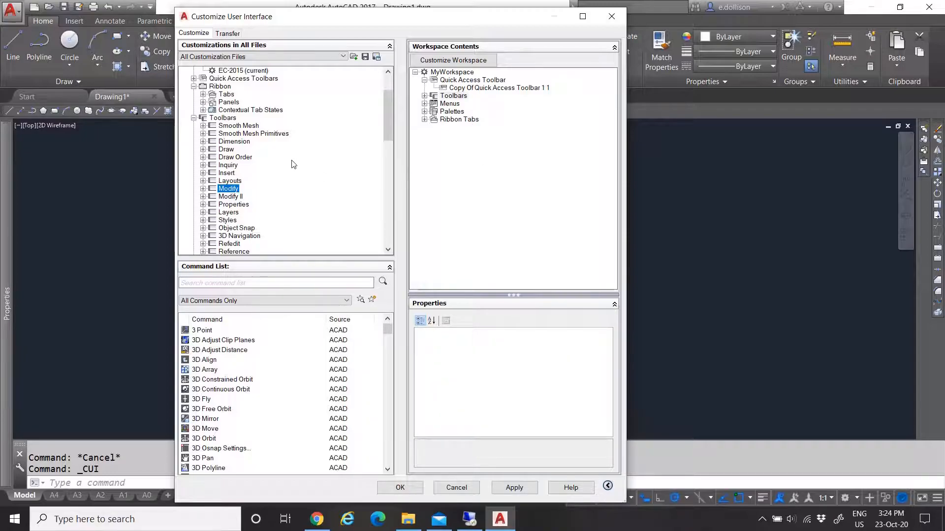
- Add the Layers, Styles, Refedit and Reference toolbars to MyWorkspace
{"action": "scroll", "coordinate": [271, 205], "scroll_direction": "down", "scroll_amount": 1}
{"action": "left_click_drag", "start_coordinate": [231, 189], "coordinate": [470, 97]}
{"action": "left_click_drag", "start_coordinate": [231, 197], "coordinate": [477, 108]}
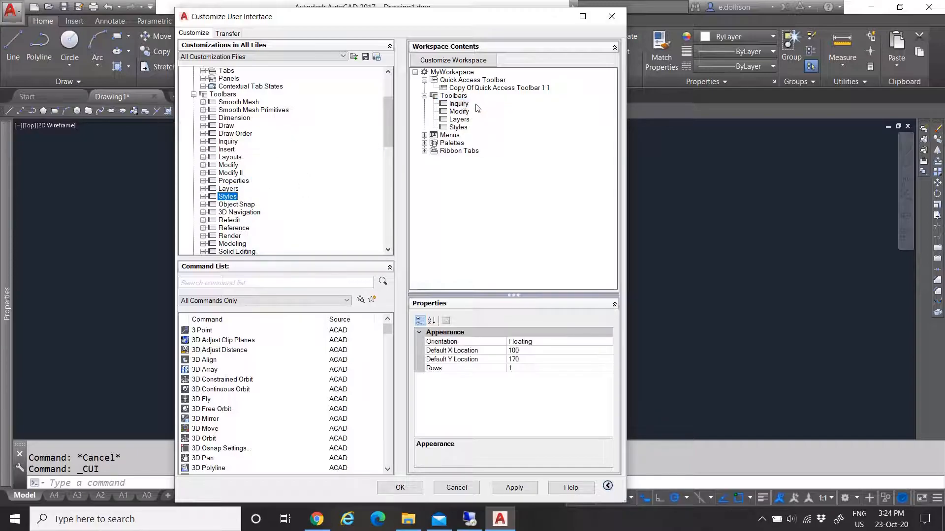
{"action": "left_click_drag", "start_coordinate": [229, 220], "coordinate": [481, 109]}
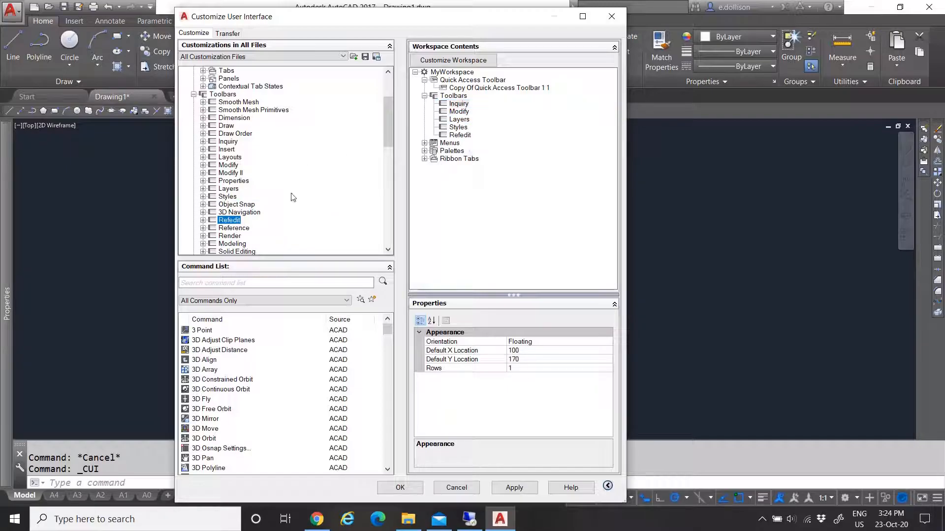
{"action": "scroll", "coordinate": [293, 198], "scroll_direction": "down", "scroll_amount": 1}
{"action": "left_click_drag", "start_coordinate": [234, 205], "coordinate": [496, 108]}
- Add the Modeling, Solid Editing, UCS and Text toolbars to MyWorkspace
{"action": "scroll", "coordinate": [281, 190], "scroll_direction": "down", "scroll_amount": 1}
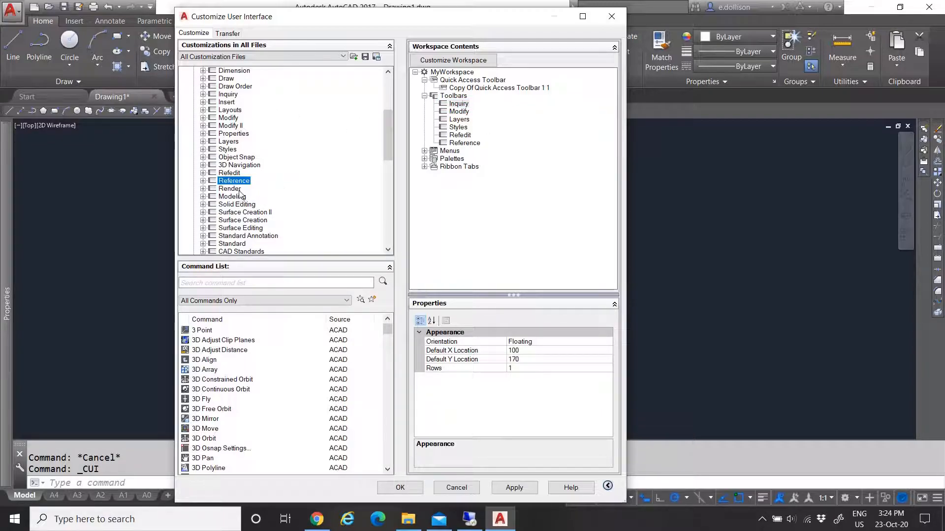
{"action": "left_click_drag", "start_coordinate": [246, 197], "coordinate": [485, 120]}
{"action": "scroll", "coordinate": [273, 162], "scroll_direction": "down", "scroll_amount": 2}
{"action": "left_click_drag", "start_coordinate": [241, 157], "coordinate": [479, 118]}
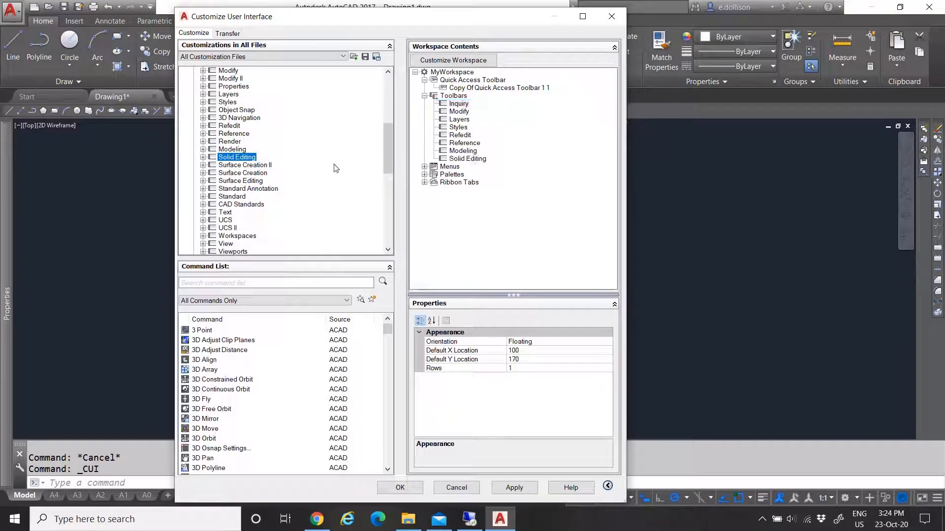
{"action": "scroll", "coordinate": [264, 196], "scroll_direction": "down", "scroll_amount": 1}
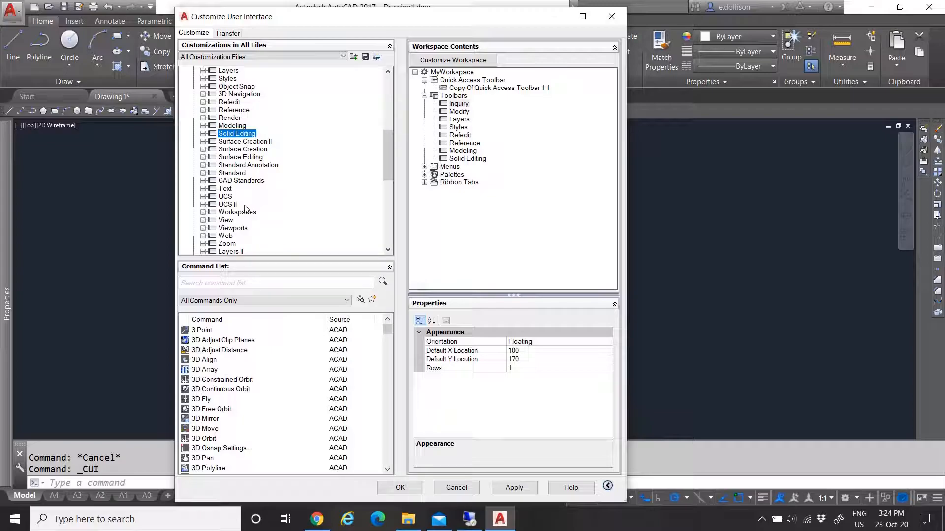
{"action": "left_click_drag", "start_coordinate": [225, 197], "coordinate": [470, 99]}
{"action": "mouse_move", "coordinate": [227, 189]}
{"action": "left_mouse_down"}
{"action": "mouse_move", "coordinate": [475, 121]}
{"action": "mouse_move", "coordinate": [480, 109]}
{"action": "left_mouse_up"}
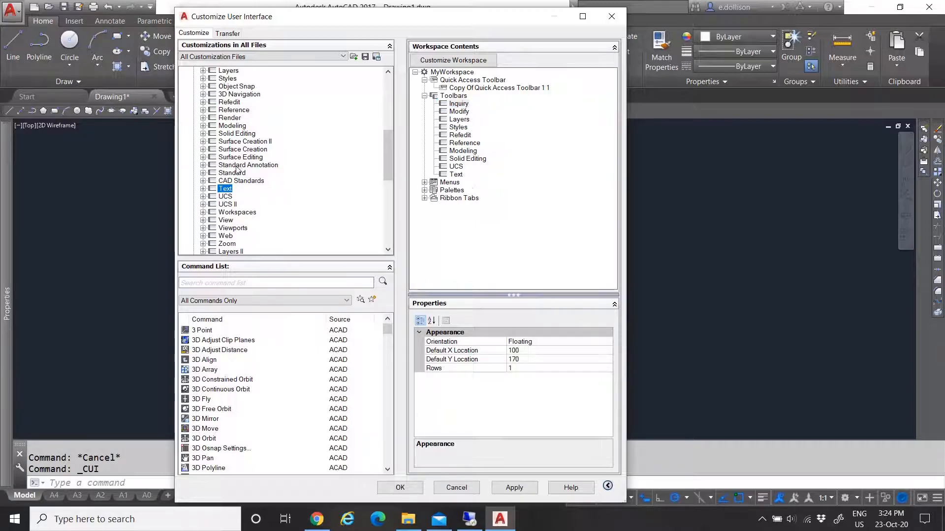
- Add the Visual Styles, Draw Order, Dimension and Insert toolbars to MyWorkspace
{"action": "scroll", "coordinate": [285, 222], "scroll_direction": "down", "scroll_amount": 3}
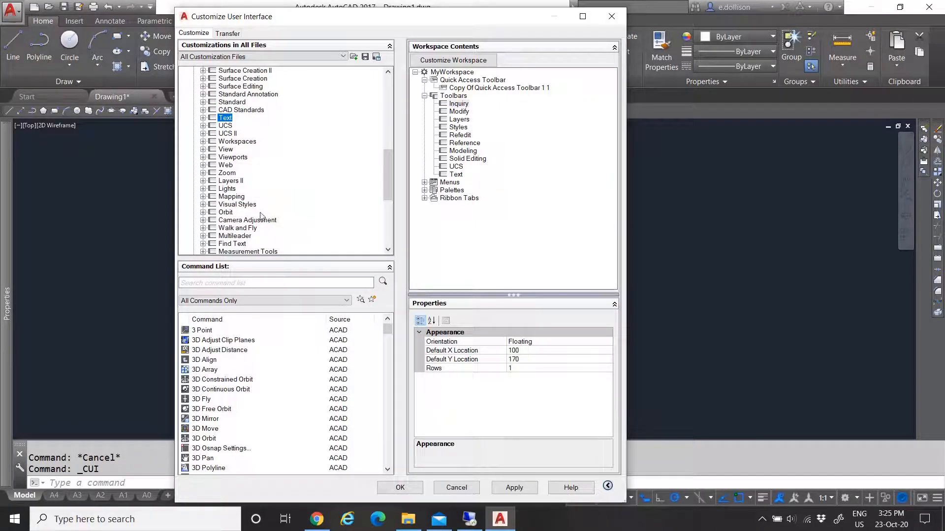
{"action": "left_click_drag", "start_coordinate": [246, 205], "coordinate": [435, 173]}
{"action": "scroll", "coordinate": [289, 200], "scroll_direction": "down", "scroll_amount": 2}
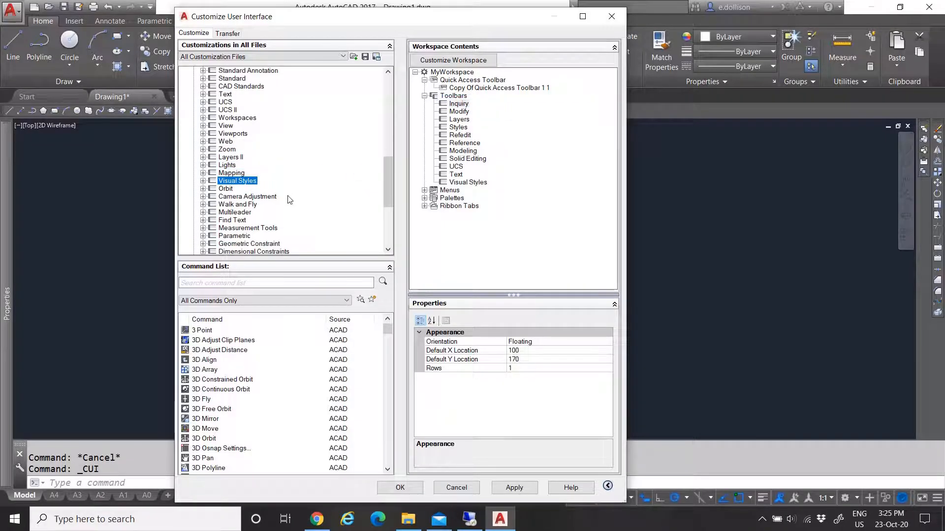
{"action": "scroll", "coordinate": [290, 200], "scroll_direction": "up", "scroll_amount": 7}
{"action": "scroll", "coordinate": [289, 200], "scroll_direction": "up", "scroll_amount": 4}
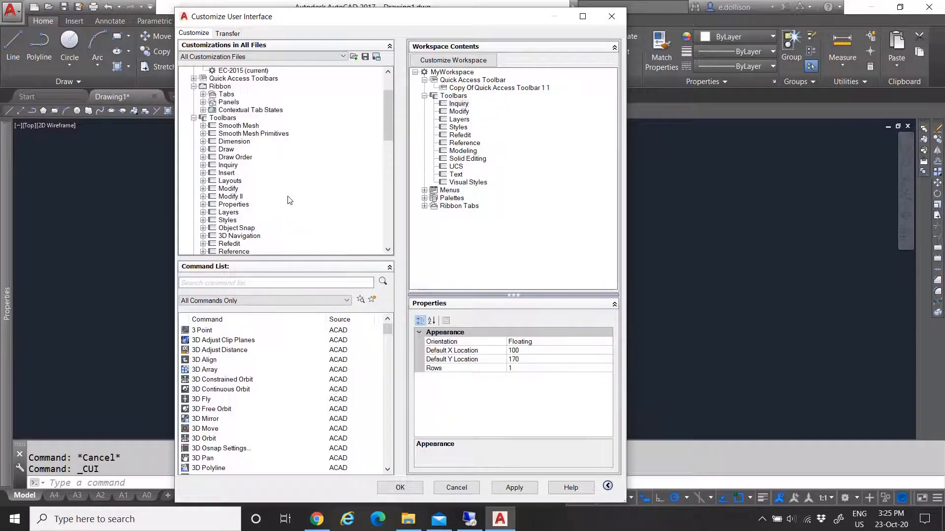
{"action": "mouse_move", "coordinate": [235, 157]}
{"action": "left_mouse_down"}
{"action": "mouse_move", "coordinate": [389, 138]}
{"action": "mouse_move", "coordinate": [472, 106]}
{"action": "left_mouse_up"}
{"action": "left_click", "coordinate": [241, 142]}
{"action": "mouse_move", "coordinate": [329, 144]}
{"action": "left_mouse_down"}
{"action": "mouse_move", "coordinate": [460, 98]}
{"action": "mouse_move", "coordinate": [490, 124]}
{"action": "left_mouse_up"}
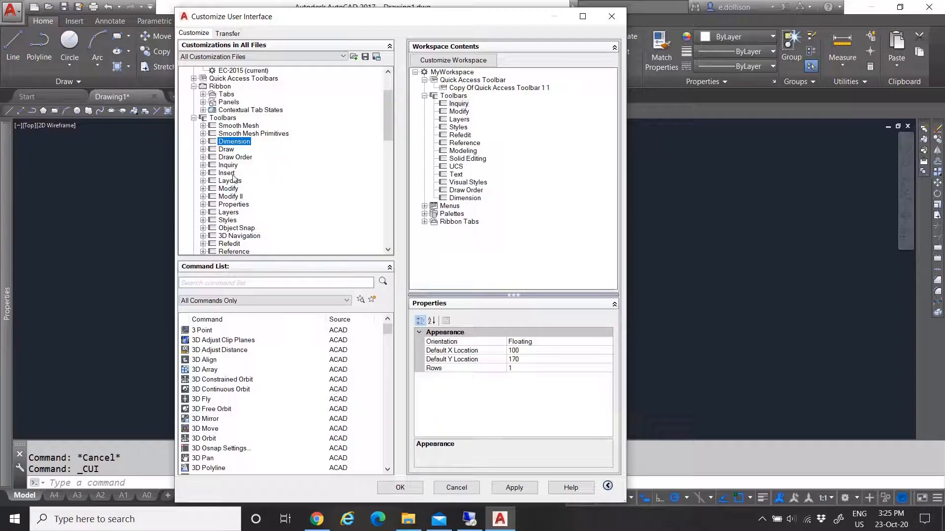
{"action": "left_click_drag", "start_coordinate": [230, 173], "coordinate": [468, 105]}
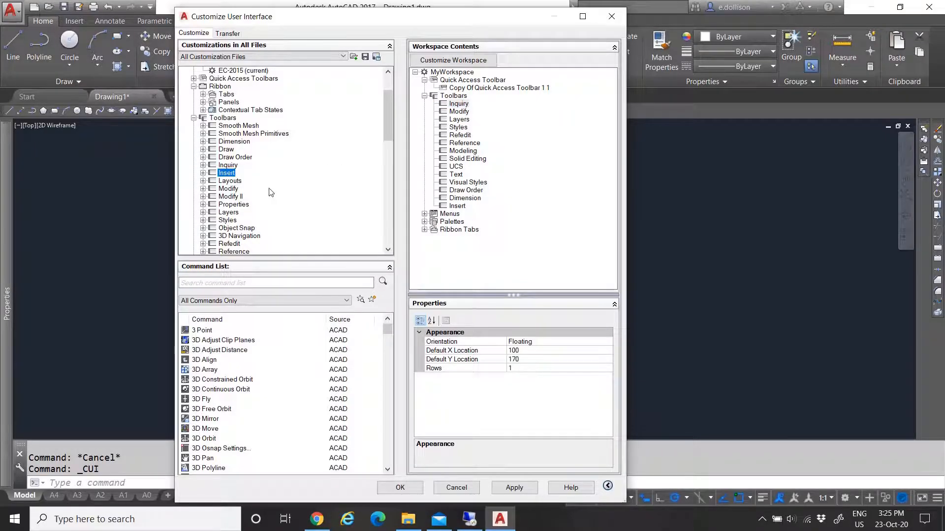
- Add the 3D Navigation toolbar to MyWorkspace
{"action": "scroll", "coordinate": [284, 189], "scroll_direction": "down", "scroll_amount": 2}
{"action": "scroll", "coordinate": [269, 191], "scroll_direction": "down", "scroll_amount": 1}
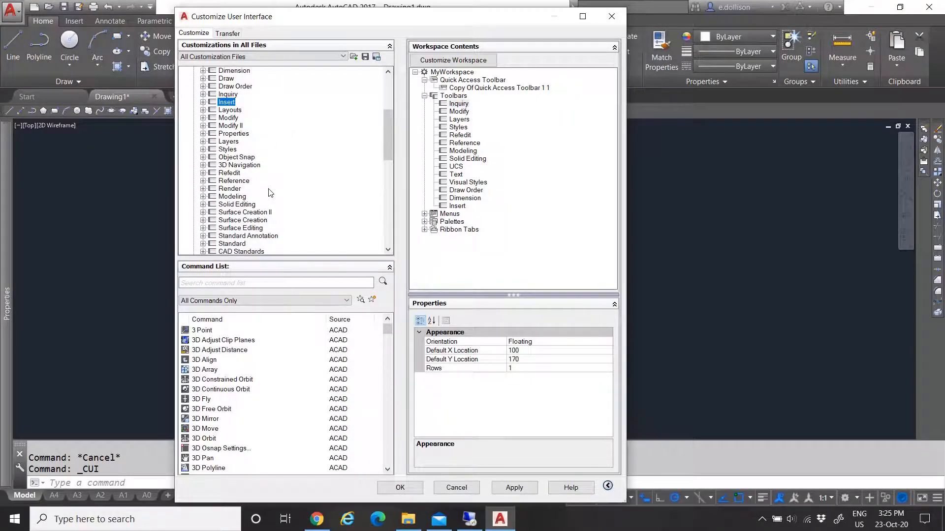
{"action": "left_click_drag", "start_coordinate": [246, 167], "coordinate": [474, 139]}
{"action": "scroll", "coordinate": [271, 201], "scroll_direction": "down", "scroll_amount": 6}
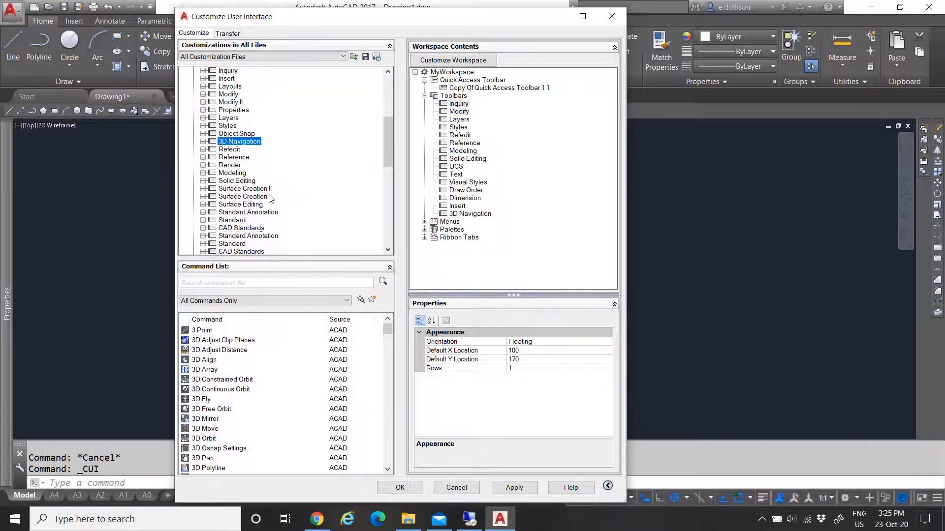
{"action": "scroll", "coordinate": [272, 200], "scroll_direction": "down", "scroll_amount": 4}
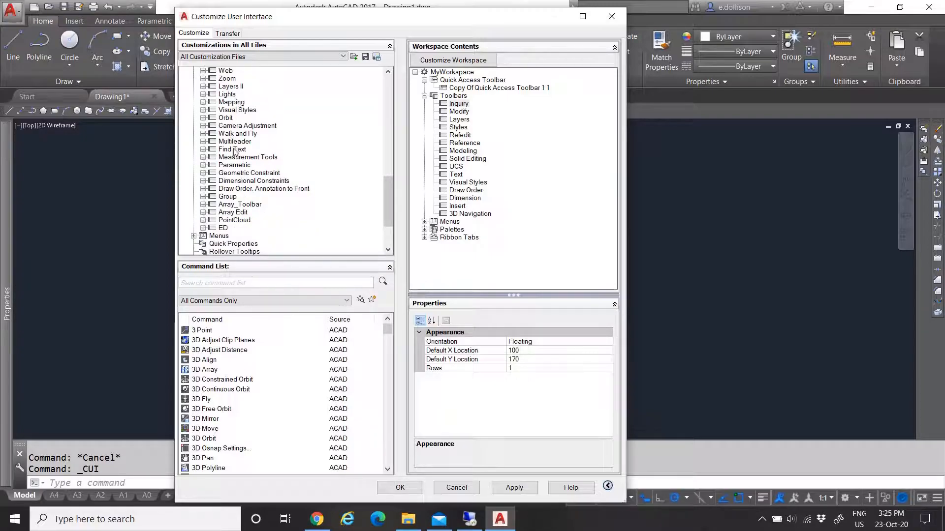
- Add the Multileader and Viewports toolbars to MyWorkspace and apply the customization
{"action": "left_click_drag", "start_coordinate": [235, 141], "coordinate": [468, 110]}
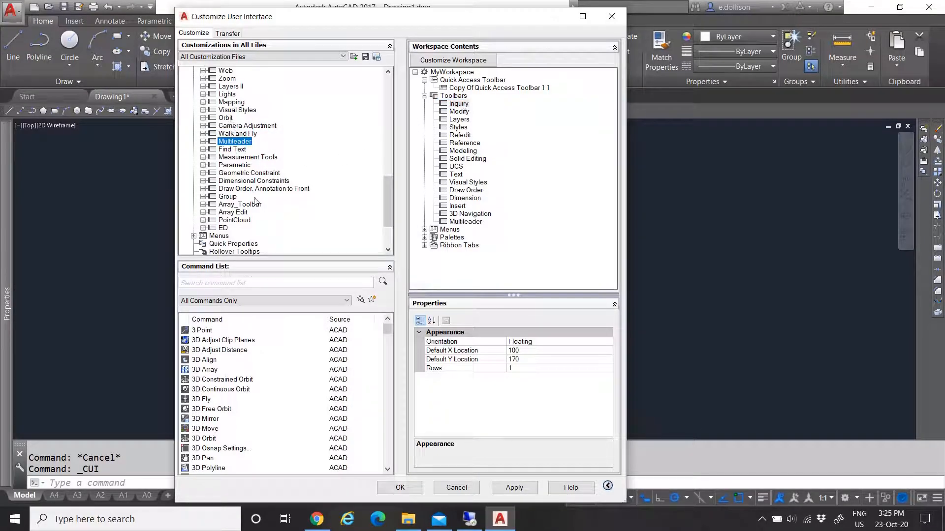
{"action": "scroll", "coordinate": [255, 201], "scroll_direction": "up", "scroll_amount": 3}
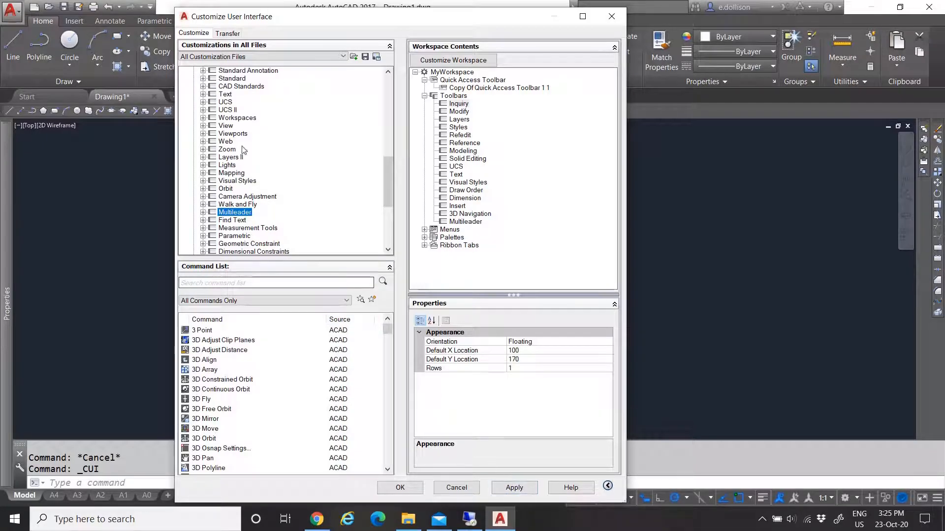
{"action": "left_click", "coordinate": [234, 133]}
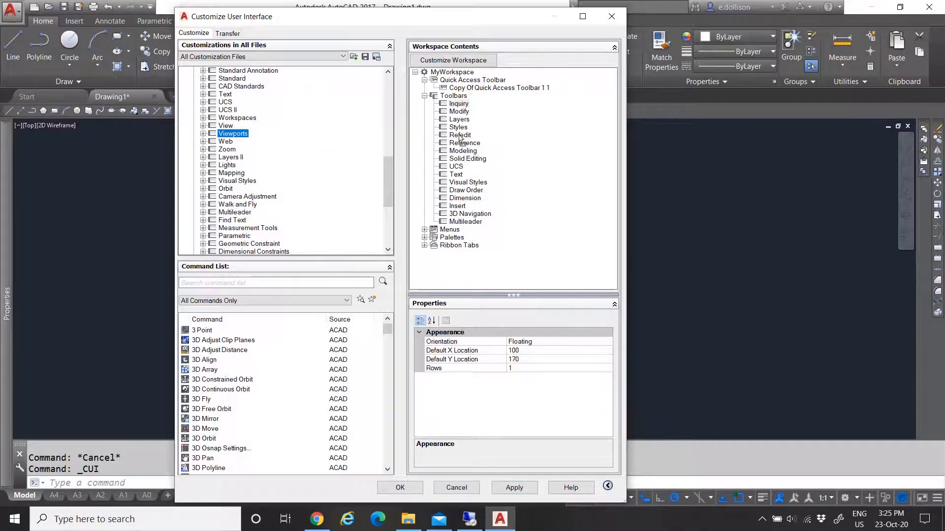
{"action": "left_click_drag", "start_coordinate": [295, 137], "coordinate": [427, 97]}
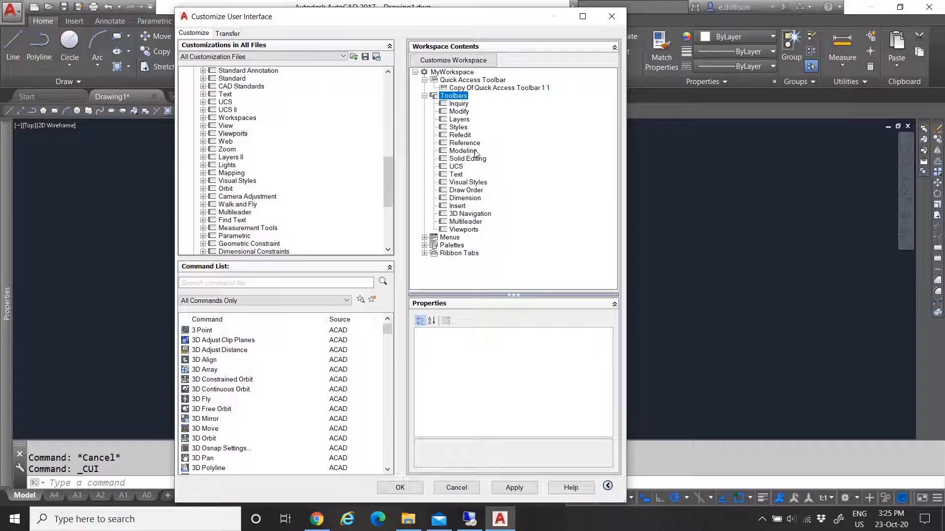
{"action": "left_click", "coordinate": [514, 487]}
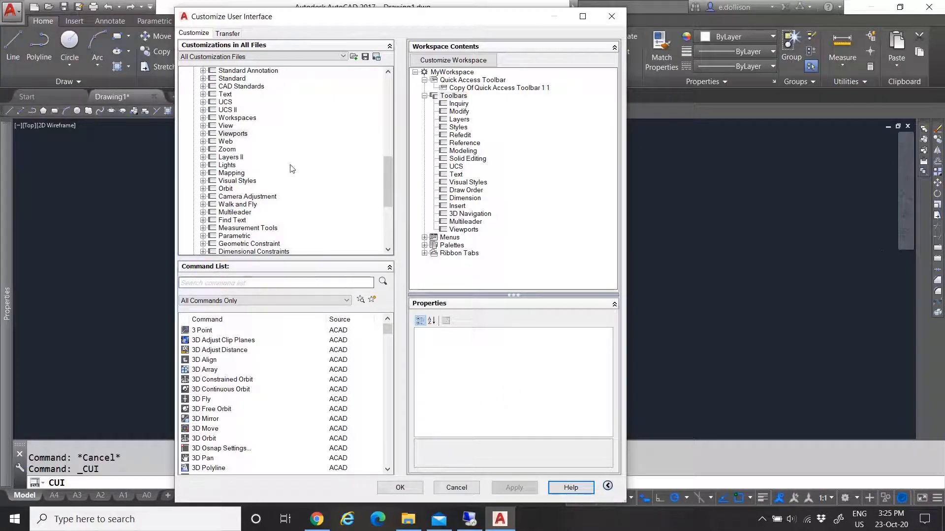
- Set MyWorkspace as the current workspace, apply the change and close the Customize User Interface dialog
{"action": "scroll", "coordinate": [268, 201], "scroll_direction": "up", "scroll_amount": 12}
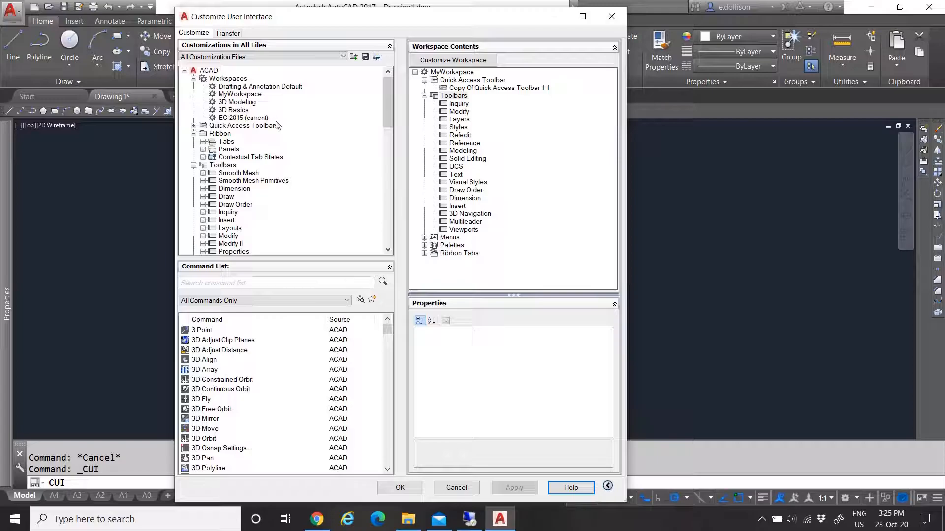
{"action": "left_click", "coordinate": [239, 118]}
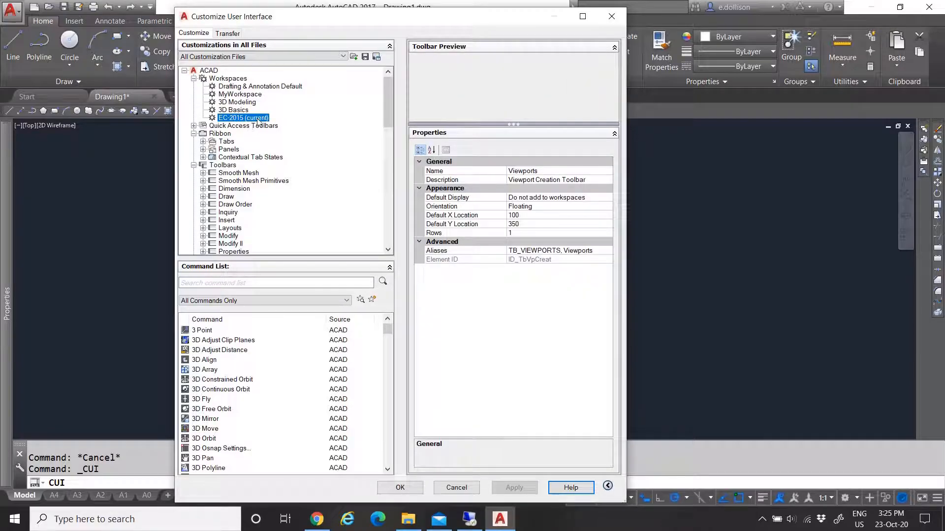
{"action": "left_click", "coordinate": [236, 95]}
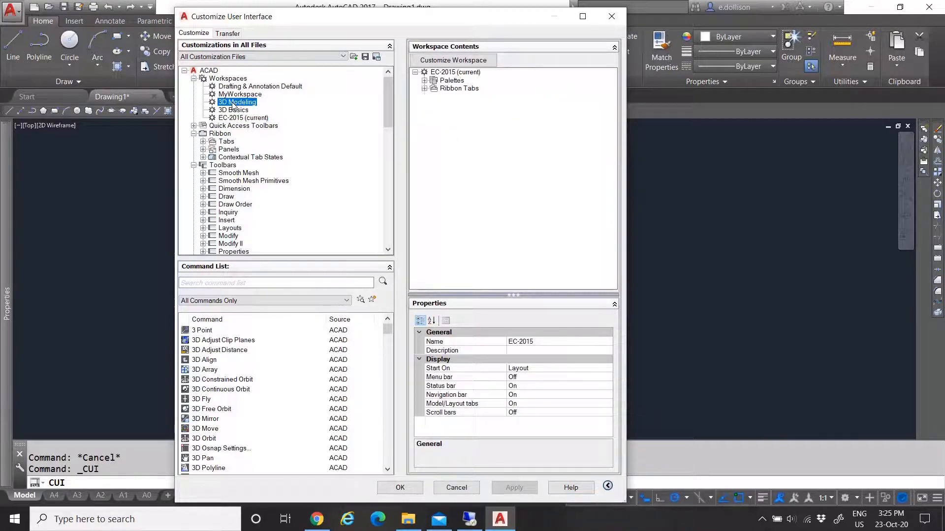
{"action": "right_click", "coordinate": [242, 97]}
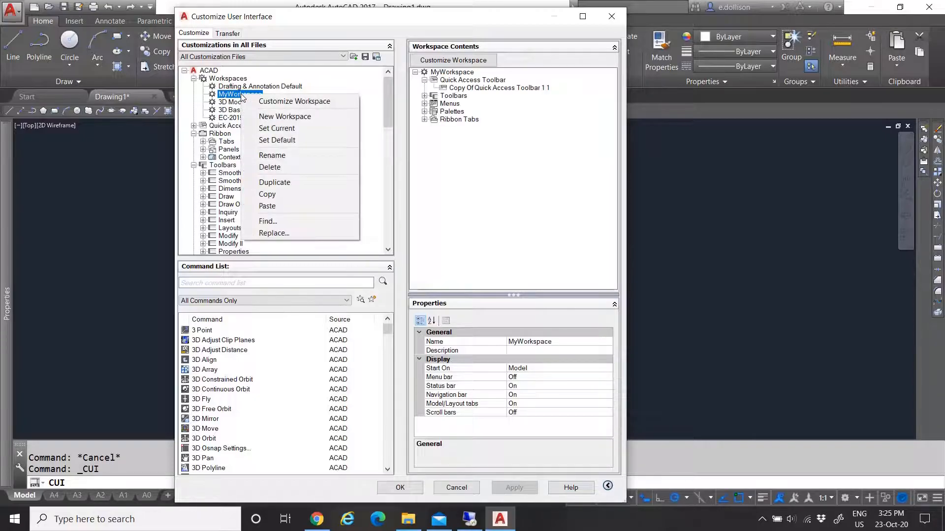
{"action": "left_click", "coordinate": [278, 128]}
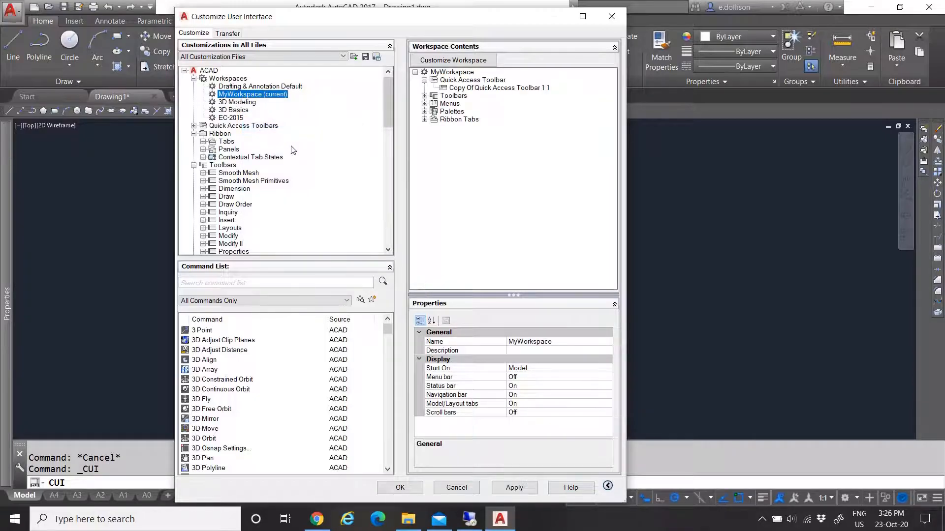
{"action": "left_click", "coordinate": [516, 488]}
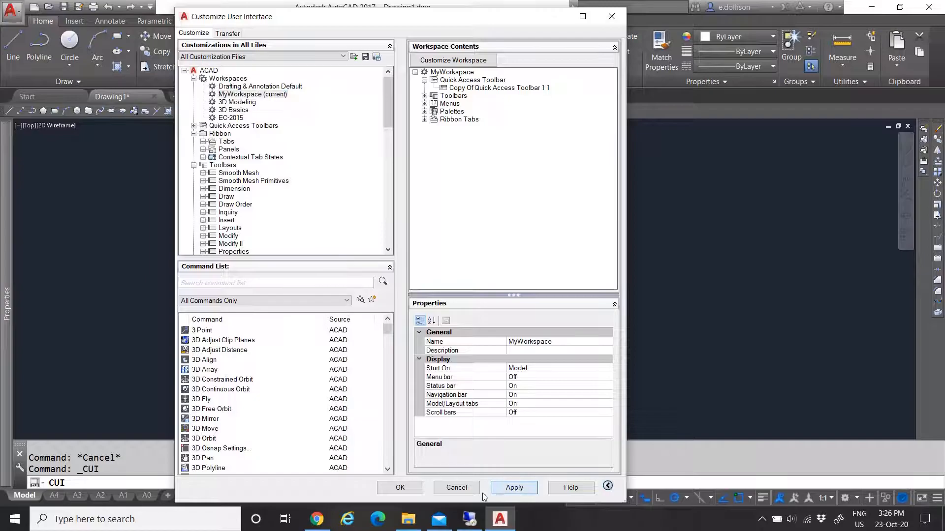
{"action": "left_click", "coordinate": [399, 490]}
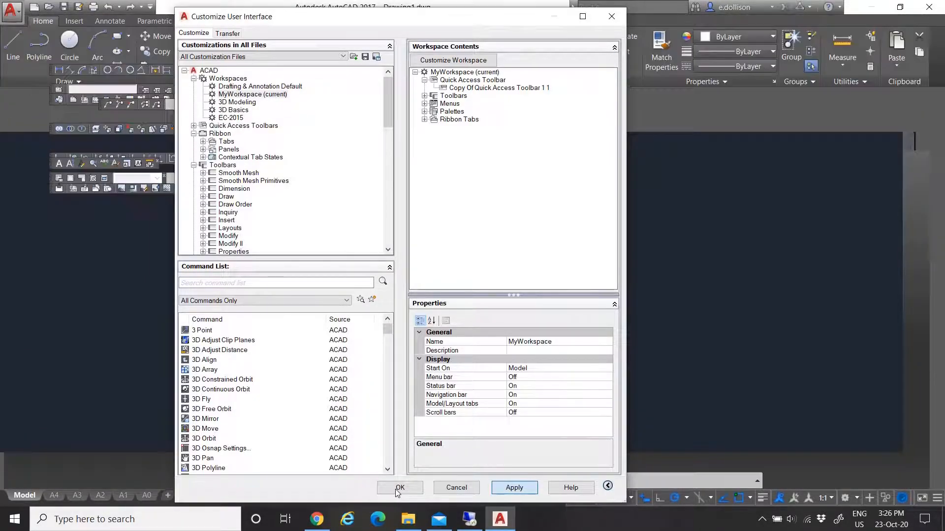
{"action": "left_click", "coordinate": [398, 488]}
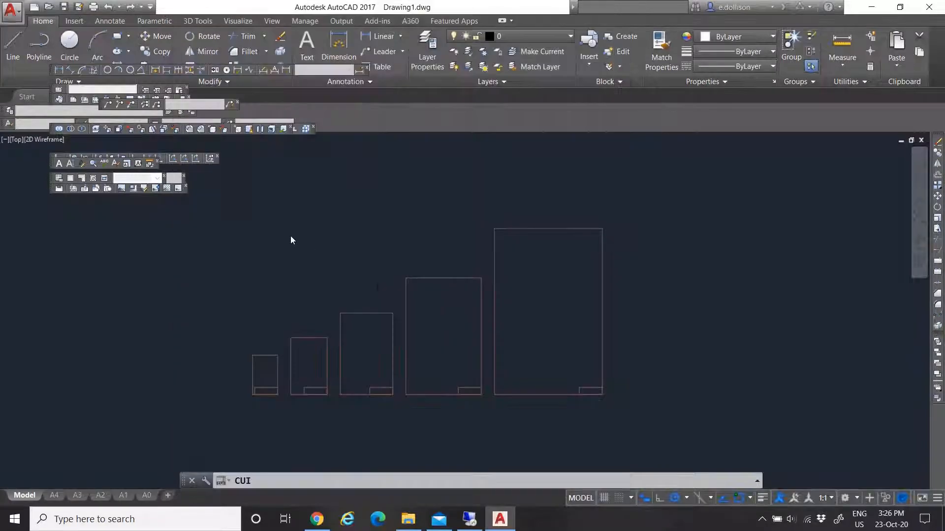
- View the A4 layout and return to model space
{"action": "key", "text": "ctrl+Page_Down"}
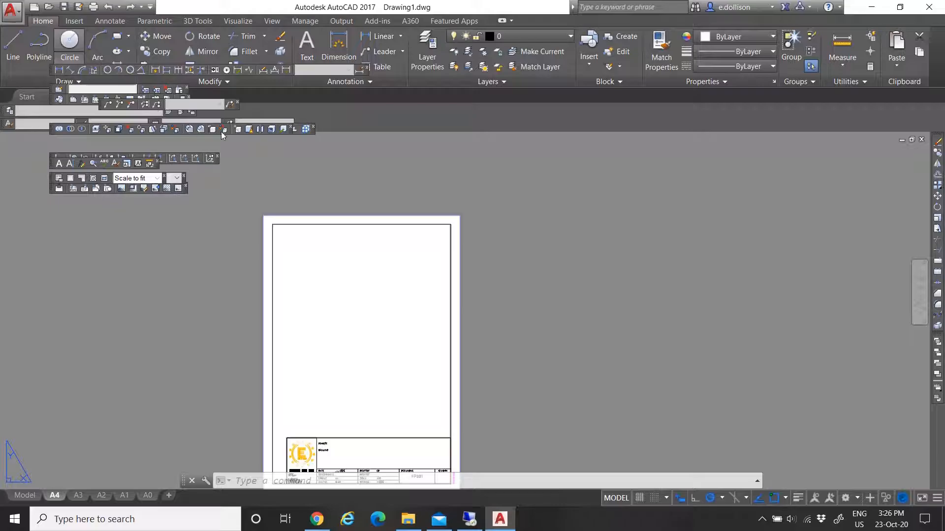
{"action": "left_click", "coordinate": [25, 495]}
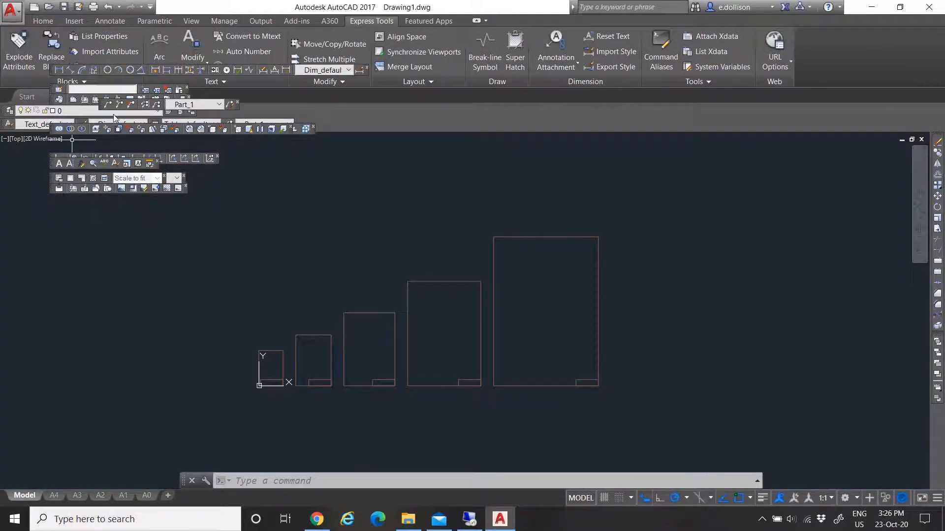
- Dock the Refedit, Multileader and Insert toolbars in the same row as the Layers toolbar
{"action": "left_click_drag", "start_coordinate": [52, 92], "coordinate": [127, 103]}
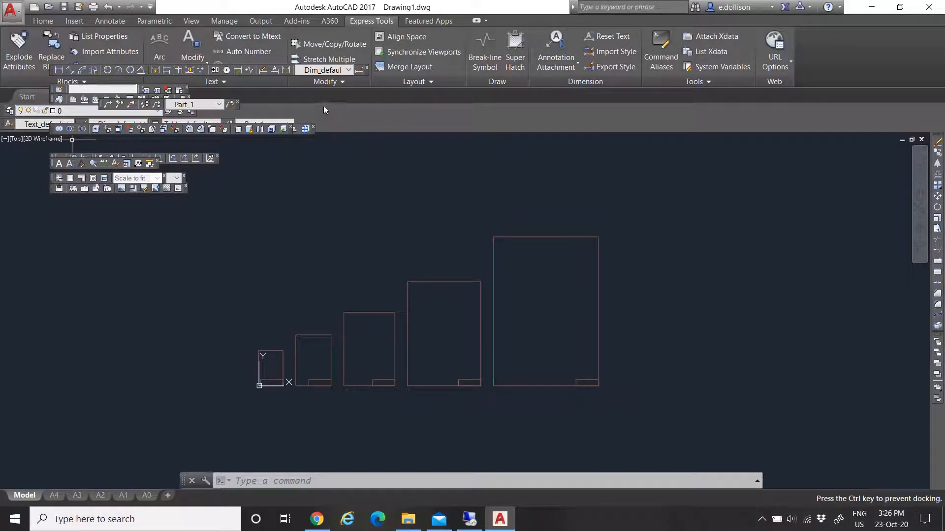
{"action": "left_click_drag", "start_coordinate": [325, 114], "coordinate": [326, 113]}
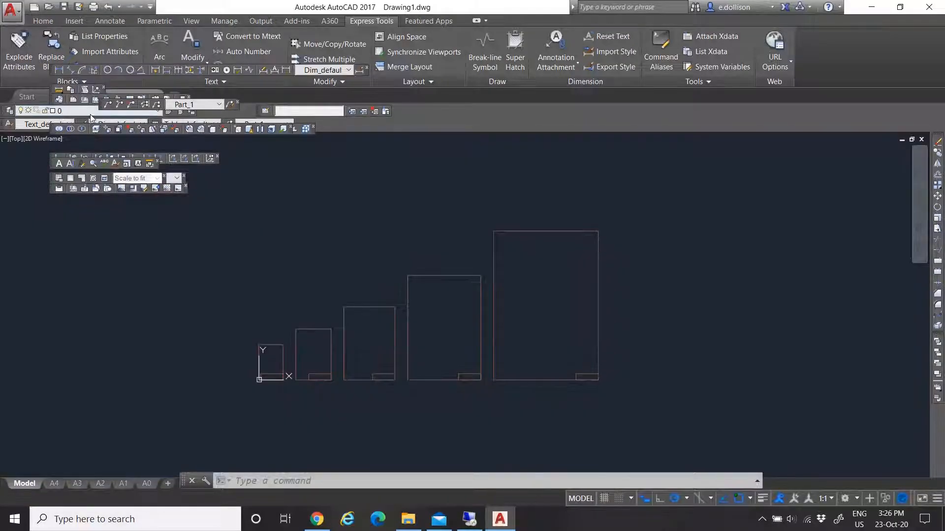
{"action": "left_click_drag", "start_coordinate": [102, 109], "coordinate": [480, 109]}
{"action": "left_click_drag", "start_coordinate": [52, 99], "coordinate": [647, 111]}
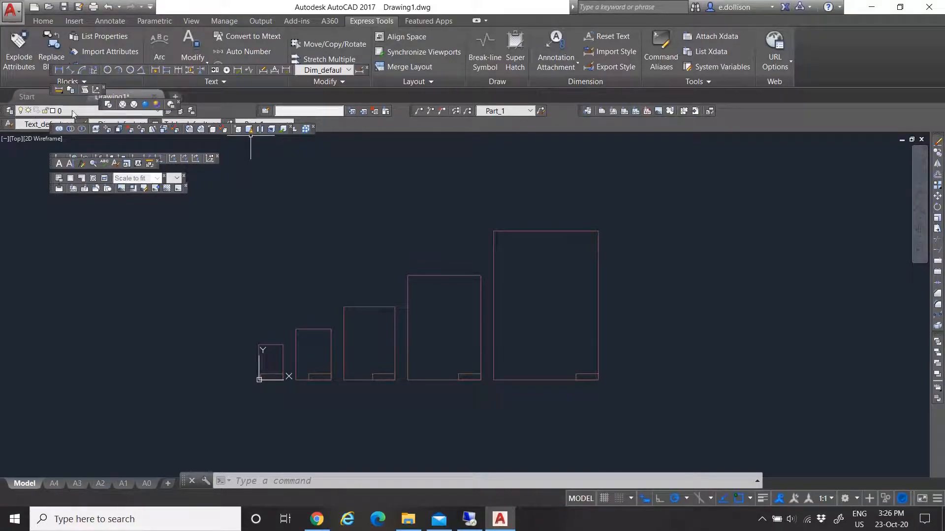
- Spread the Solid Editing, Visual Styles, Inquiry and Modeling toolbars out as separate floating toolbars over the drawing area
{"action": "left_click_drag", "start_coordinate": [51, 128], "coordinate": [338, 191]}
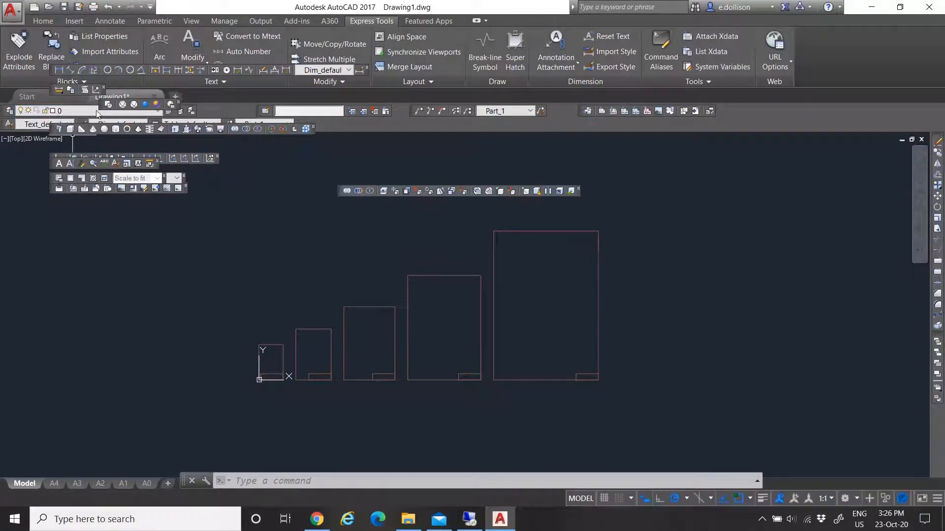
{"action": "left_click_drag", "start_coordinate": [380, 152], "coordinate": [380, 152]}
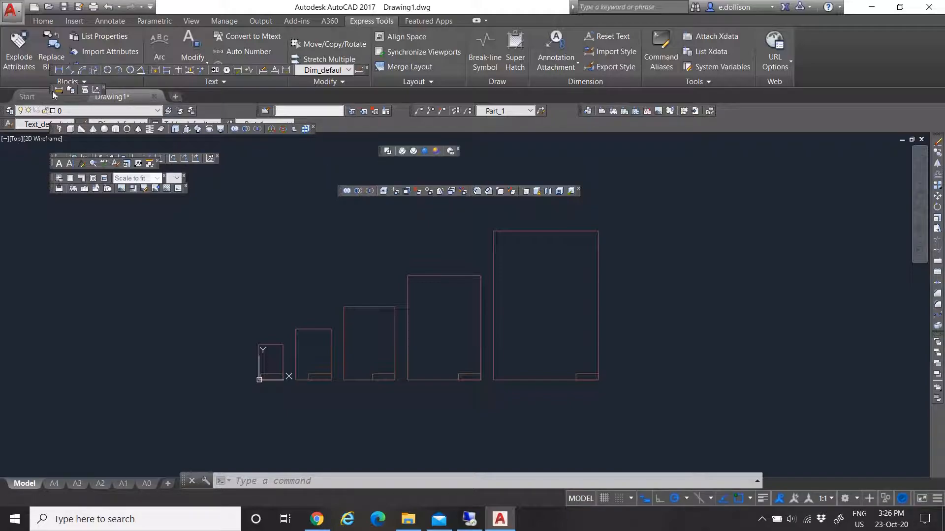
{"action": "left_click_drag", "start_coordinate": [51, 90], "coordinate": [199, 158]}
{"action": "left_click_drag", "start_coordinate": [253, 172], "coordinate": [253, 171]}
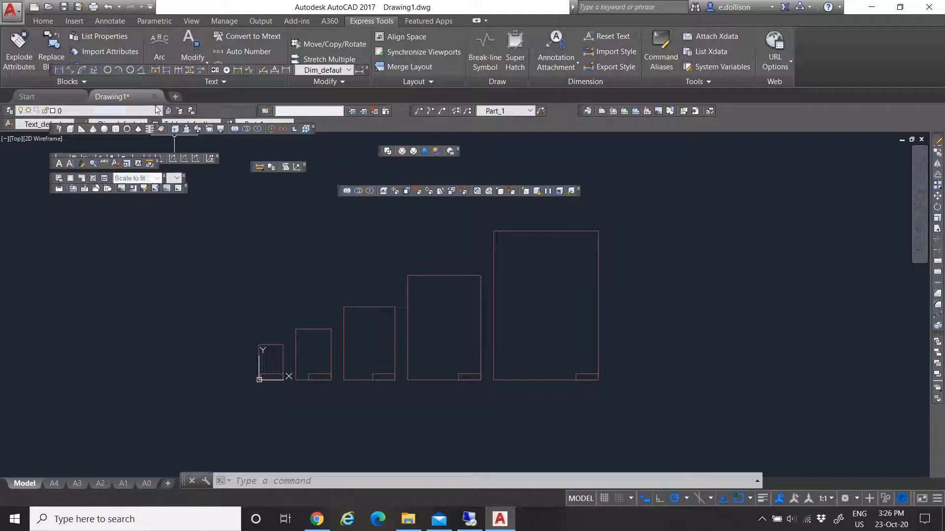
{"action": "left_click_drag", "start_coordinate": [53, 130], "coordinate": [58, 217]}
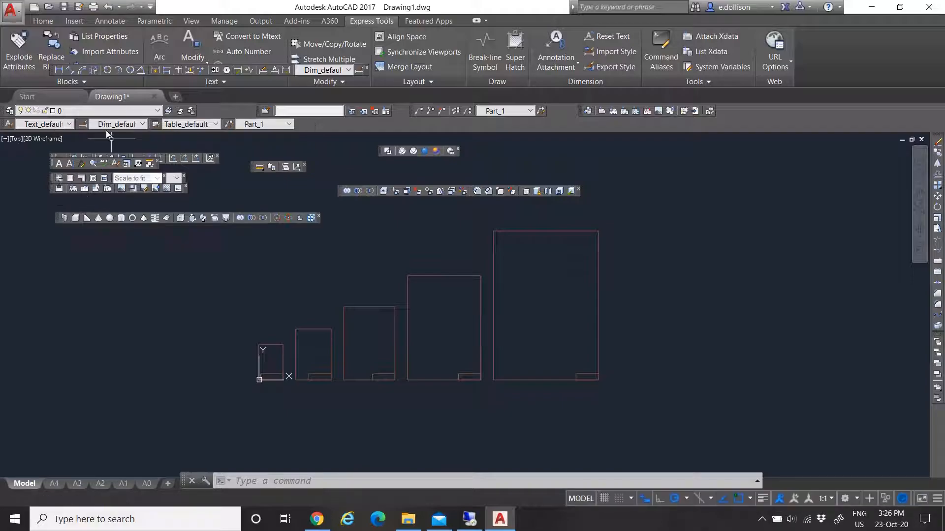
- Float the Refedit toolbar over the drawing area and dock the Styles toolbar between the Layers and Multileader toolbars
{"action": "left_click_drag", "start_coordinate": [259, 116], "coordinate": [543, 160]}
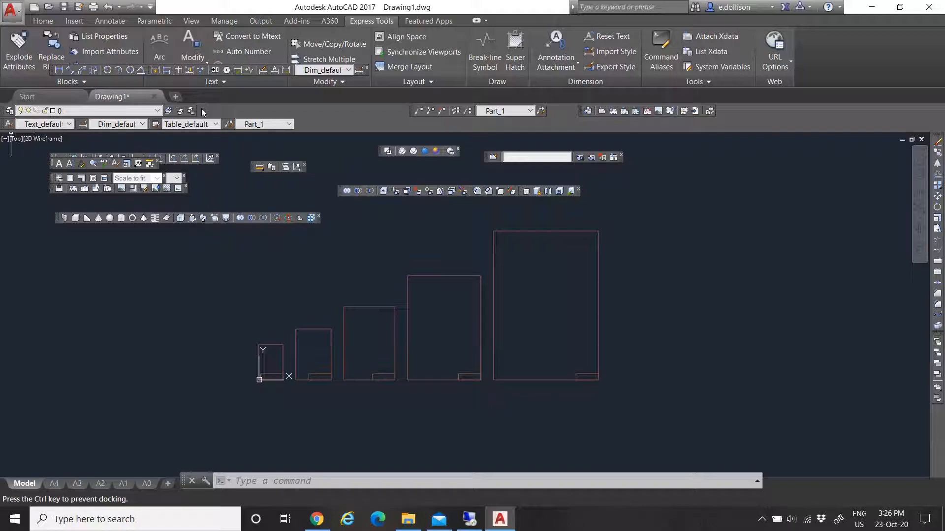
{"action": "left_click_drag", "start_coordinate": [204, 112], "coordinate": [204, 113]}
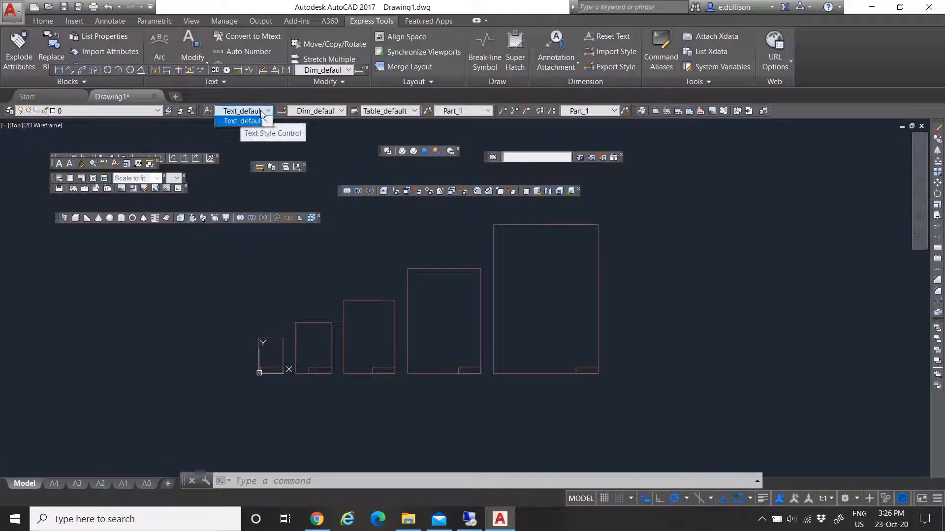
{"action": "left_click", "coordinate": [262, 113]}
{"action": "left_click", "coordinate": [253, 114]}
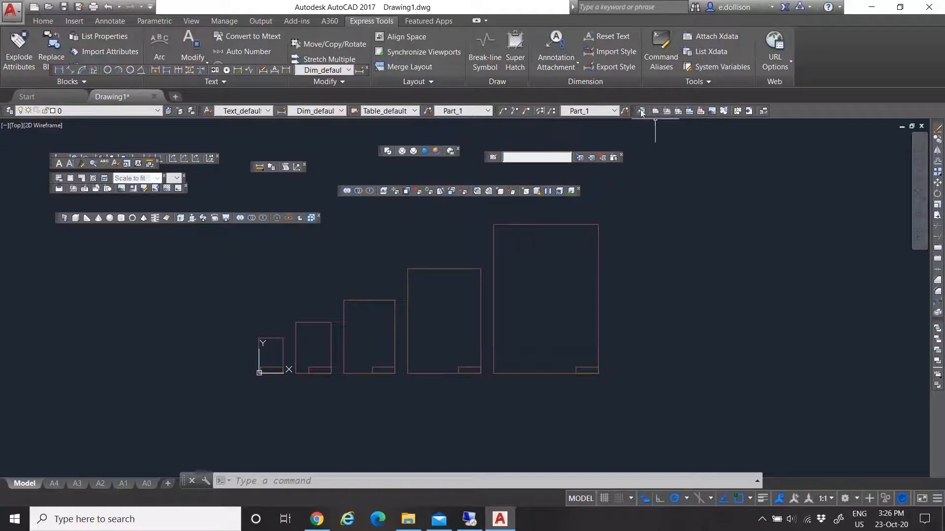
{"action": "left_click_drag", "start_coordinate": [498, 113], "coordinate": [510, 132]}
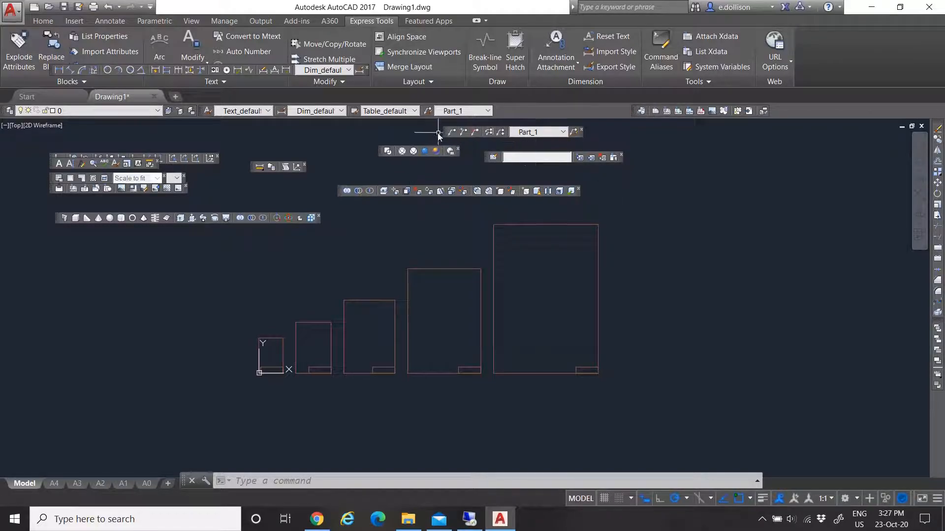
{"action": "left_click_drag", "start_coordinate": [445, 131], "coordinate": [544, 112]}
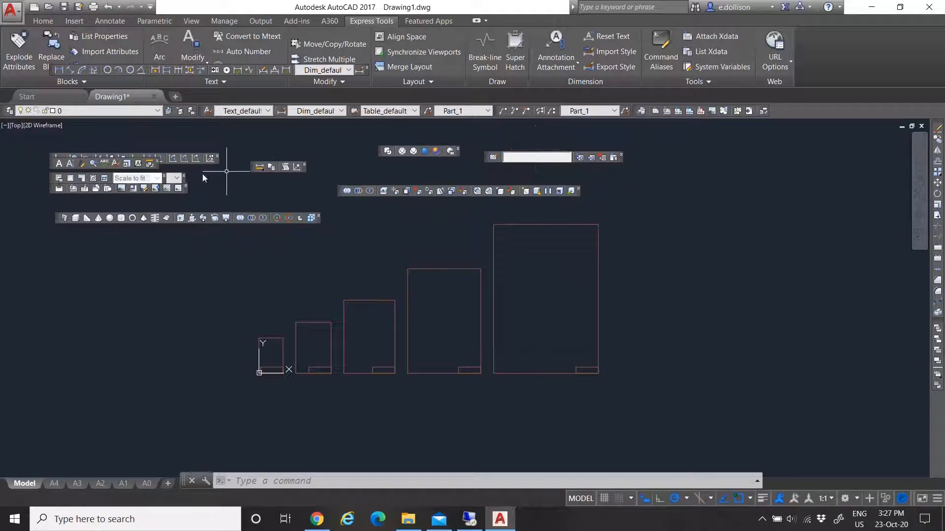
- Dock the Dimension toolbar vertically along the right edge of the drawing area and float the Modify toolbar over the drawing
{"action": "left_click_drag", "start_coordinate": [53, 70], "coordinate": [716, 187]}
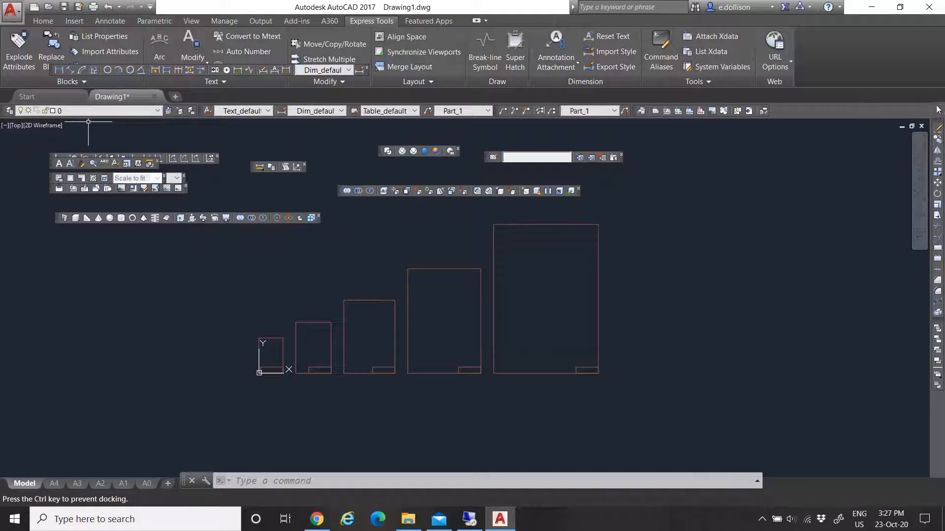
{"action": "left_click_drag", "start_coordinate": [936, 108], "coordinate": [932, 132]}
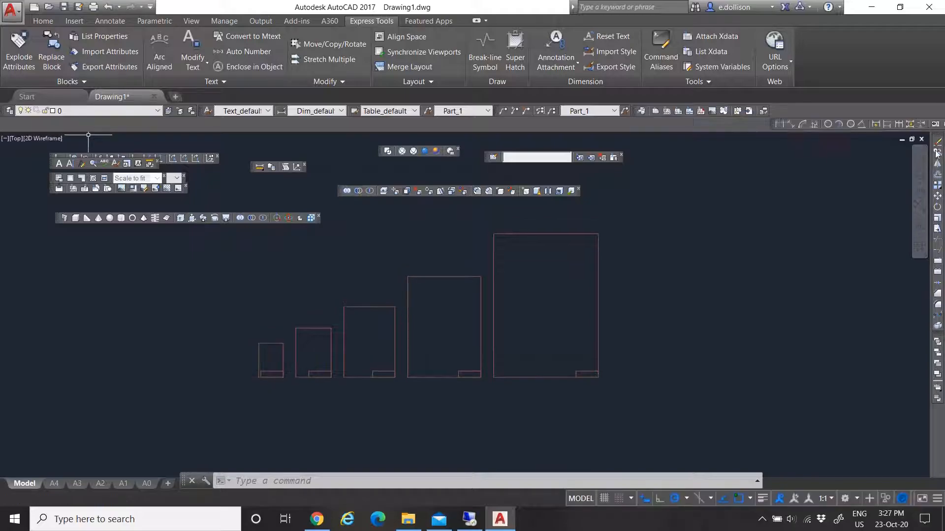
{"action": "left_click_drag", "start_coordinate": [774, 129], "coordinate": [887, 341]}
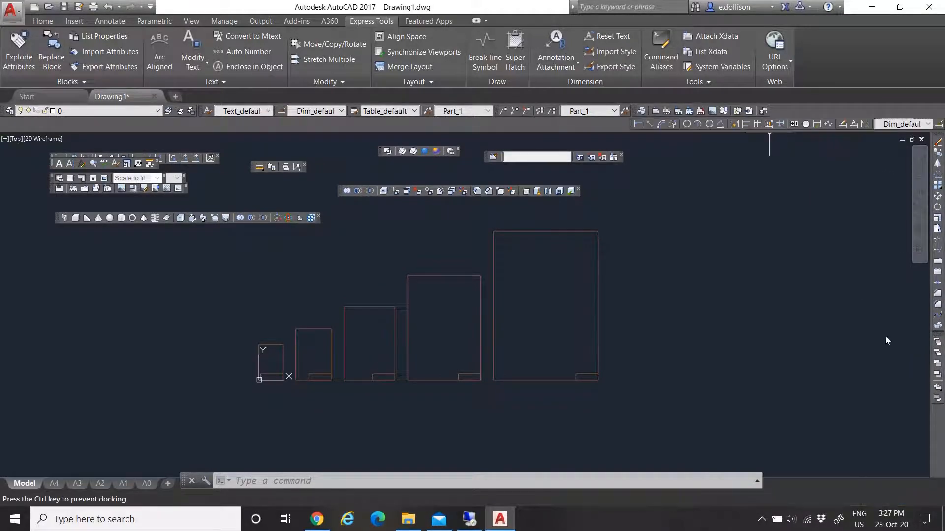
{"action": "left_click_drag", "start_coordinate": [939, 409], "coordinate": [940, 411]}
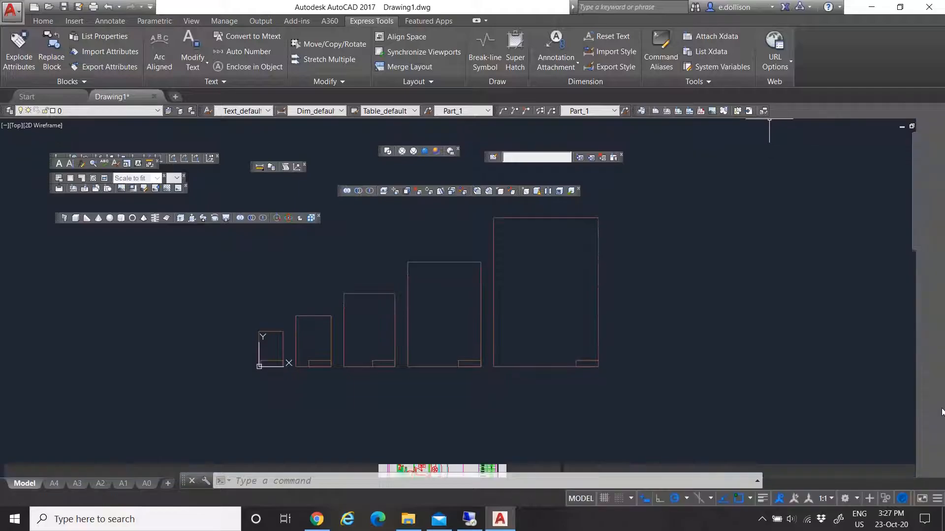
{"action": "mouse_move", "coordinate": [925, 125]}
{"action": "left_mouse_down"}
{"action": "mouse_move", "coordinate": [910, 147]}
{"action": "mouse_move", "coordinate": [666, 216]}
{"action": "left_mouse_up"}
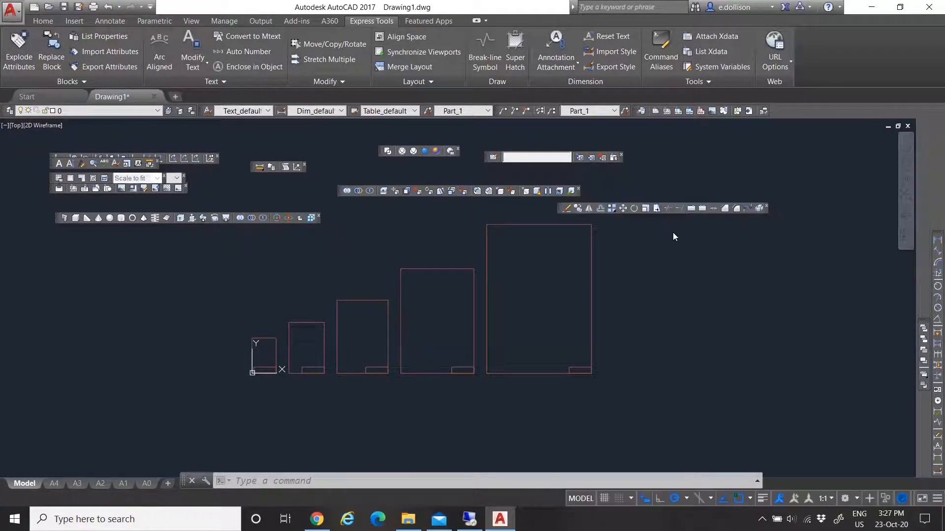
{"action": "left_click_drag", "start_coordinate": [938, 238], "coordinate": [937, 123]}
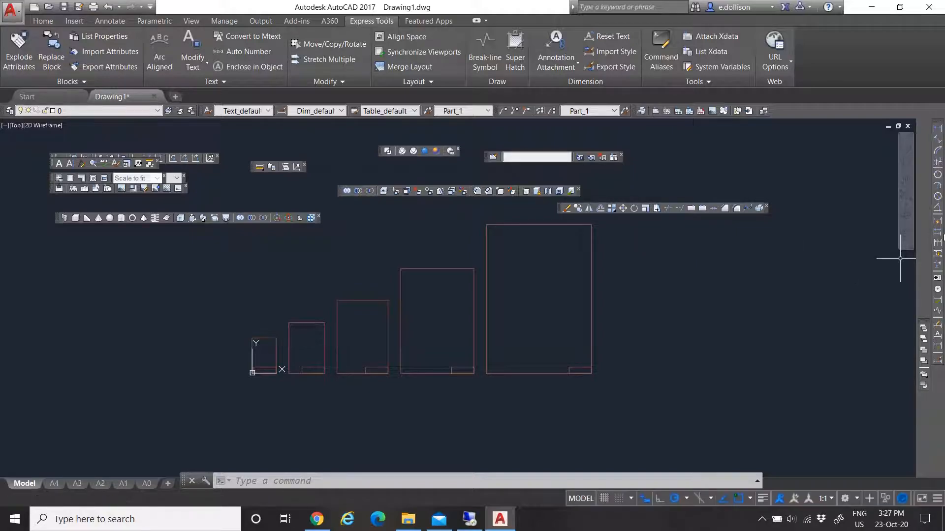
- Dock the Draw Order and Inquiry toolbars vertically below the Dimension toolbar
{"action": "mouse_move", "coordinate": [924, 321]}
{"action": "left_mouse_down"}
{"action": "mouse_move", "coordinate": [925, 367]}
{"action": "mouse_move", "coordinate": [937, 377]}
{"action": "left_mouse_up"}
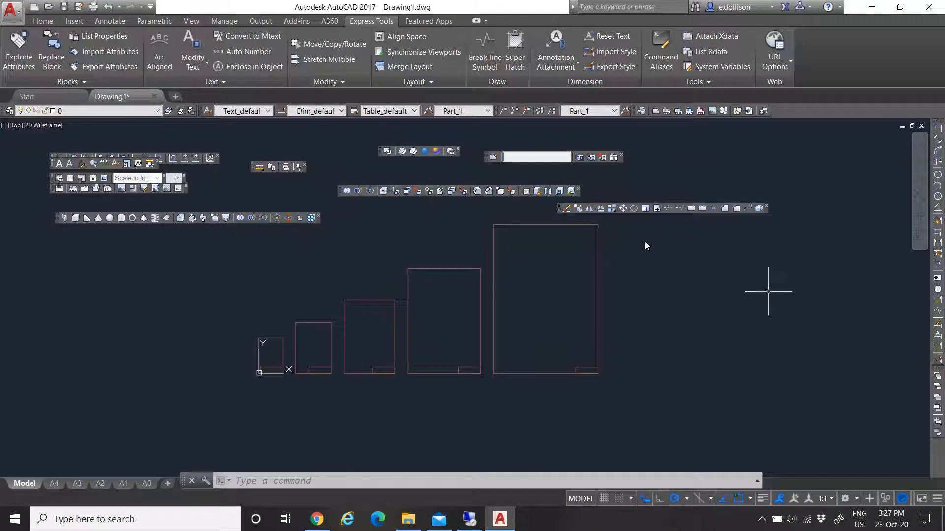
{"action": "left_click_drag", "start_coordinate": [255, 172], "coordinate": [937, 472]}
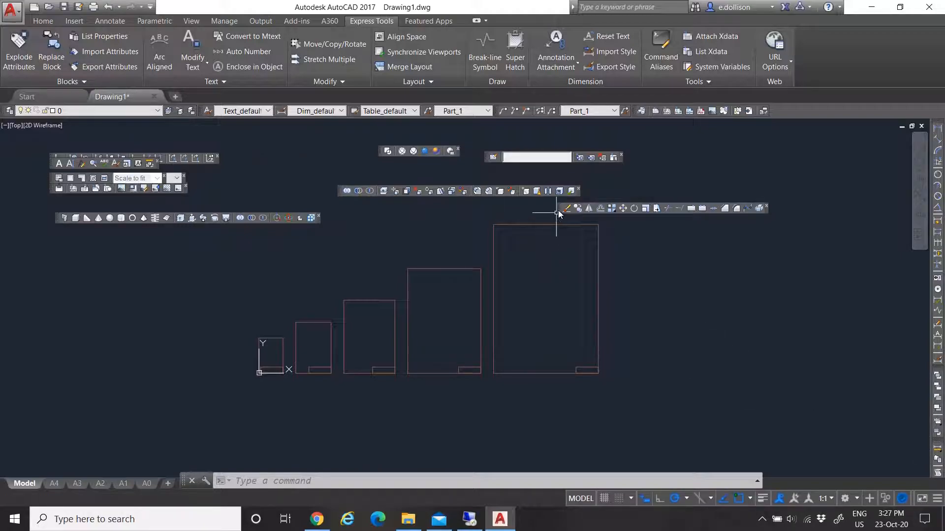
- Dock the command line below the drawing area and place the Modify and Modeling toolbars side by side in a row above it
{"action": "left_click_drag", "start_coordinate": [559, 212], "coordinate": [756, 140]}
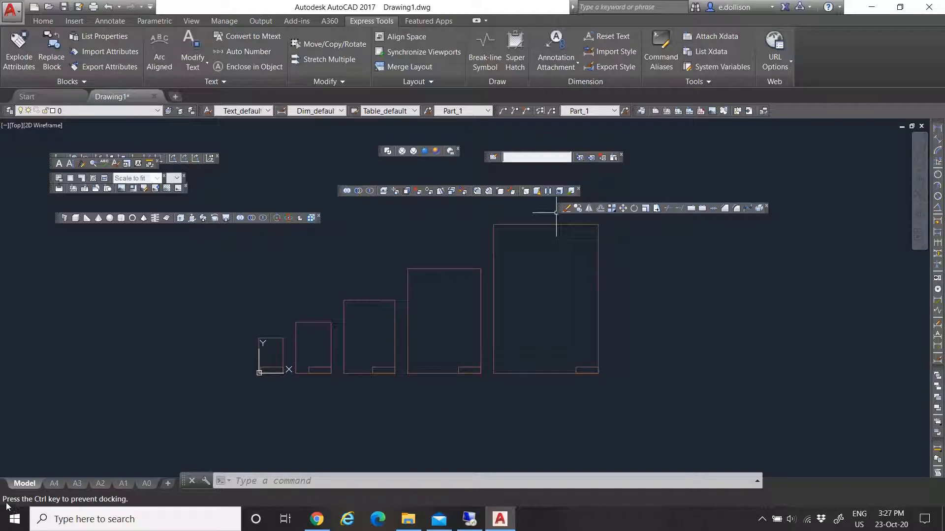
{"action": "mouse_move", "coordinate": [6, 507]}
{"action": "left_mouse_down"}
{"action": "mouse_move", "coordinate": [4, 479]}
{"action": "mouse_move", "coordinate": [18, 467]}
{"action": "left_mouse_up"}
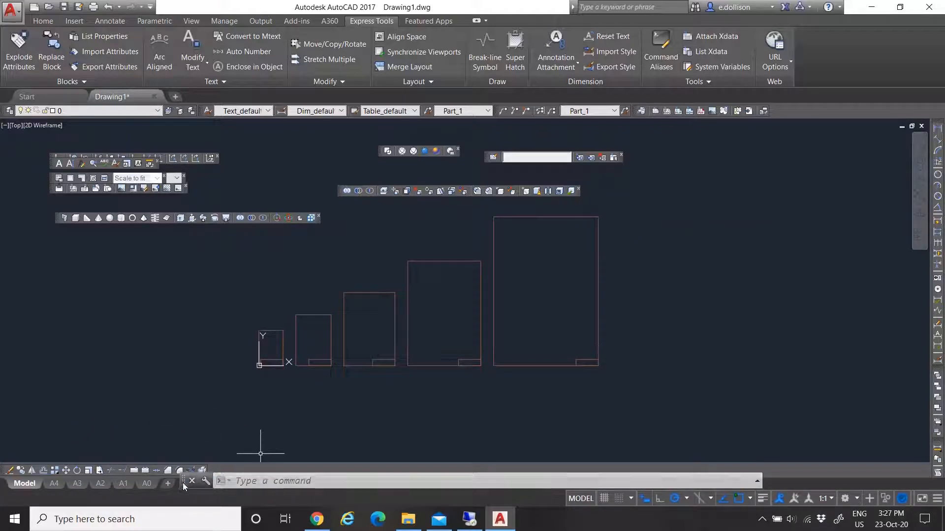
{"action": "left_click", "coordinate": [25, 482]}
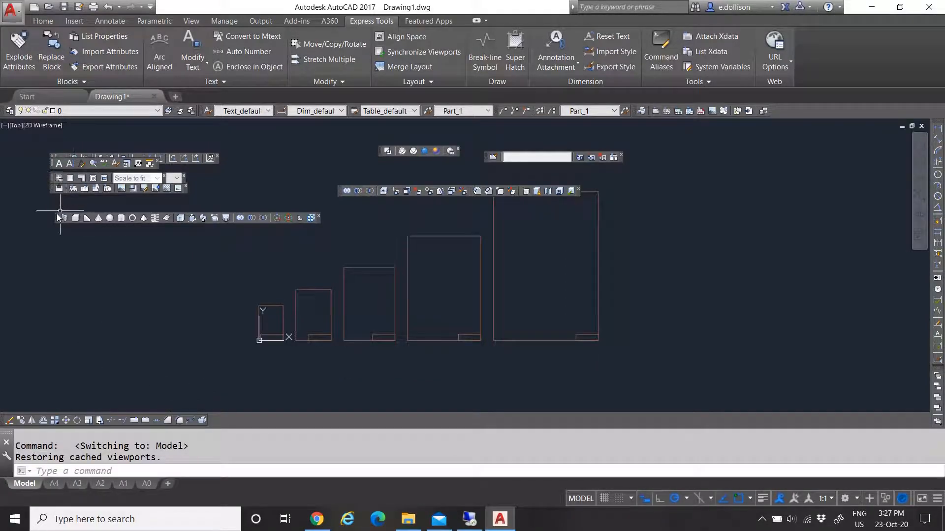
{"action": "left_click_drag", "start_coordinate": [241, 422], "coordinate": [244, 419]}
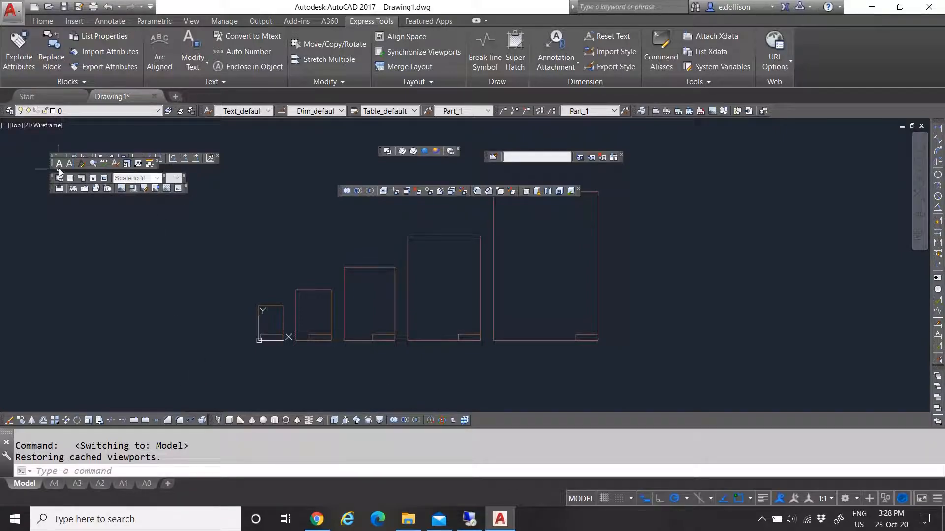
- Move the floating Text toolbar clear of the others and dock the Reference toolbar at the end of the toolbar row above the drawing area
{"action": "left_click_drag", "start_coordinate": [53, 162], "coordinate": [102, 256]}
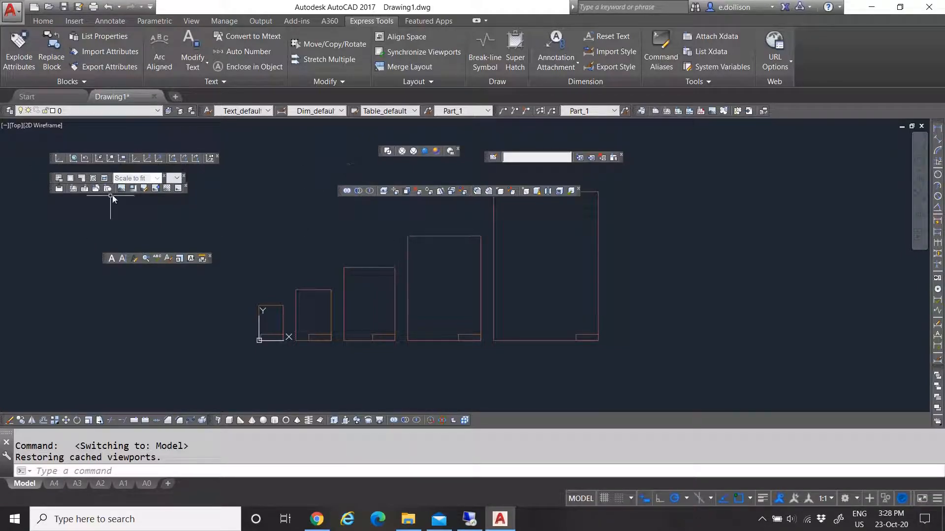
{"action": "left_click_drag", "start_coordinate": [51, 191], "coordinate": [58, 193]}
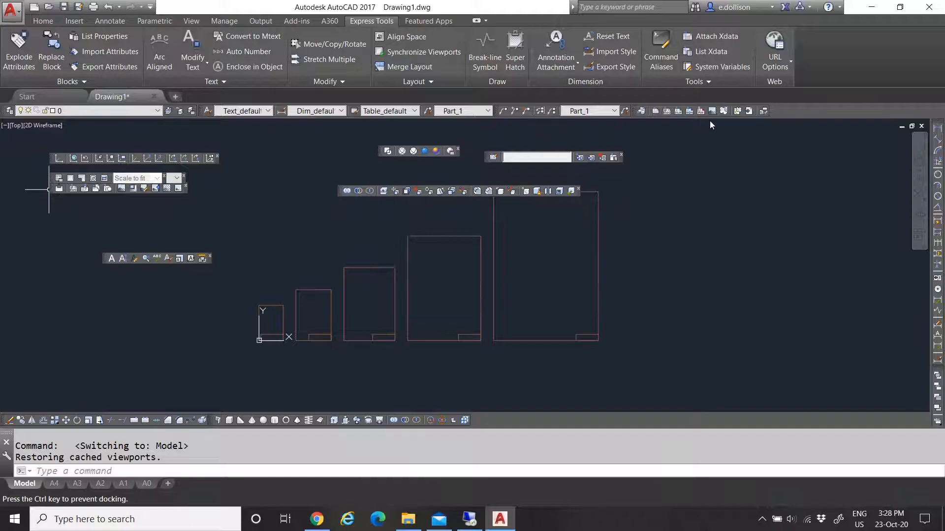
{"action": "left_click_drag", "start_coordinate": [839, 113], "coordinate": [839, 111]}
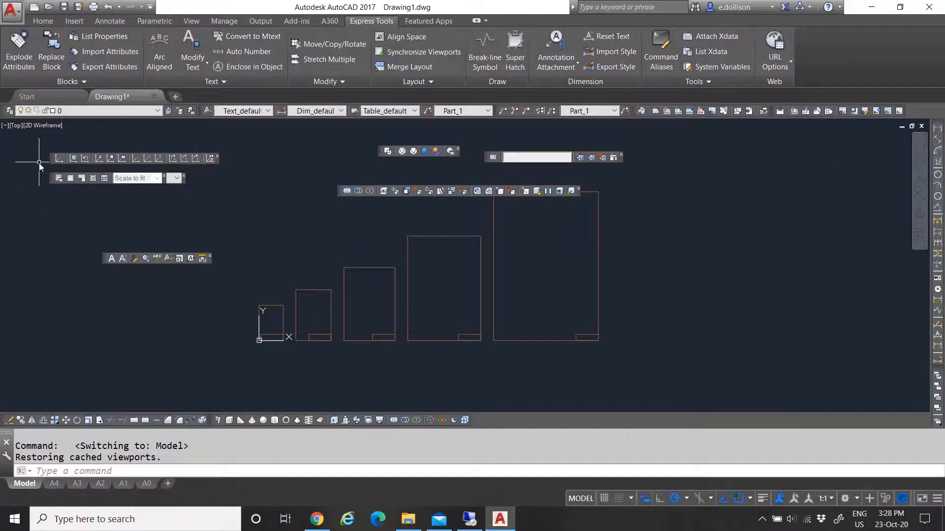
- Dock the UCS, Visual Styles and Solid Editing toolbars in the row below the drawing area, with Solid Editing between Modeling and UCS
{"action": "left_click_drag", "start_coordinate": [53, 162], "coordinate": [483, 420]}
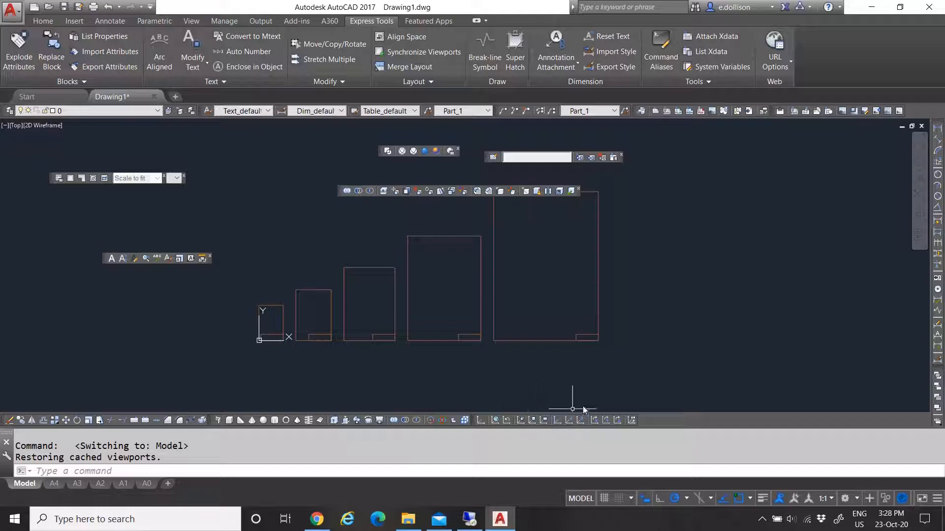
{"action": "mouse_move", "coordinate": [380, 151]}
{"action": "left_mouse_down"}
{"action": "mouse_move", "coordinate": [474, 158]}
{"action": "mouse_move", "coordinate": [881, 136]}
{"action": "left_mouse_up"}
{"action": "mouse_move", "coordinate": [696, 437]}
{"action": "left_mouse_down"}
{"action": "mouse_move", "coordinate": [896, 412]}
{"action": "mouse_move", "coordinate": [886, 420]}
{"action": "left_mouse_up"}
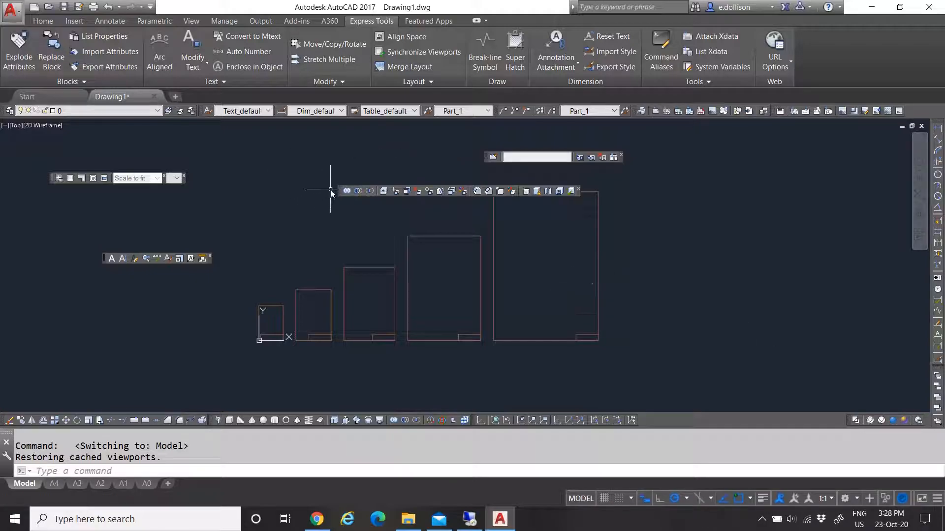
{"action": "left_click_drag", "start_coordinate": [338, 192], "coordinate": [338, 193]}
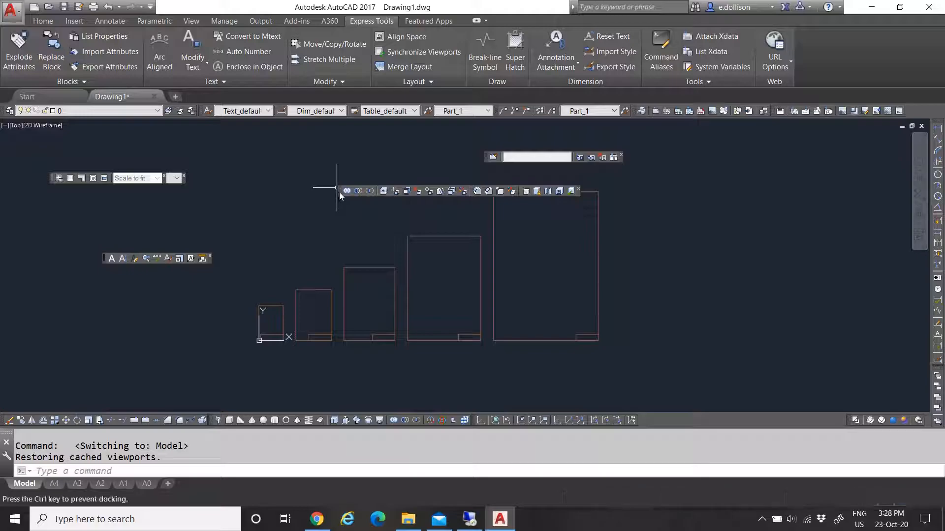
{"action": "left_click_drag", "start_coordinate": [470, 420], "coordinate": [470, 420]}
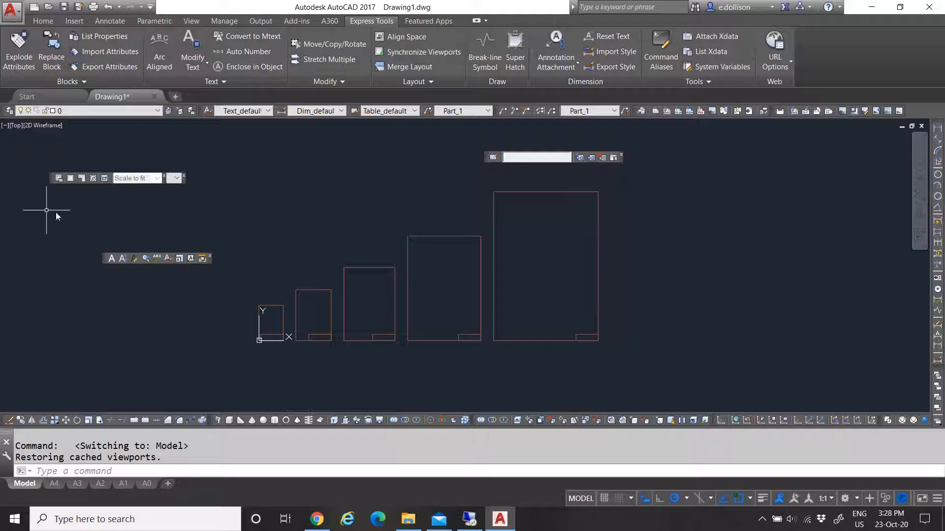
- Dock the Text, Viewports and Refedit toolbars side by side in a second toolbar row above the drawing area
{"action": "left_click_drag", "start_coordinate": [104, 260], "coordinate": [412, 207]}
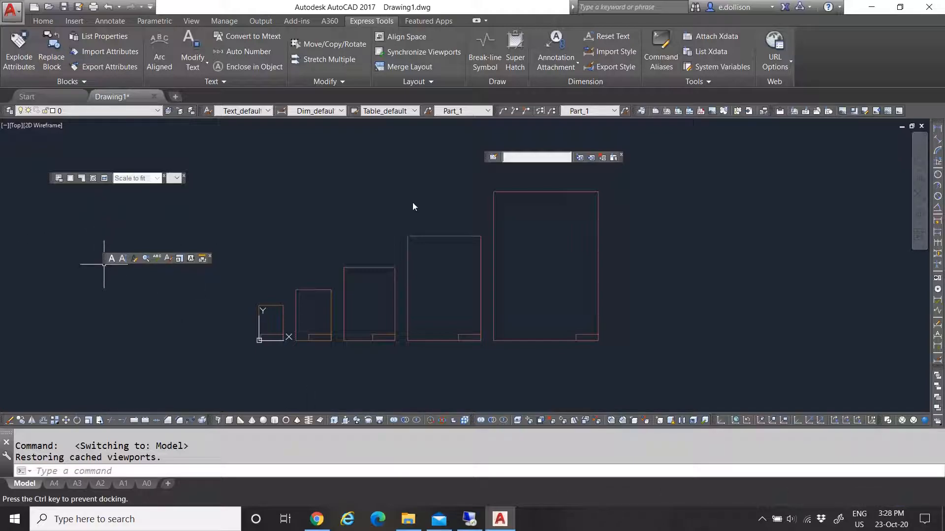
{"action": "left_click_drag", "start_coordinate": [103, 122], "coordinate": [110, 124]}
{"action": "left_click_drag", "start_coordinate": [53, 127], "coordinate": [6, 127]}
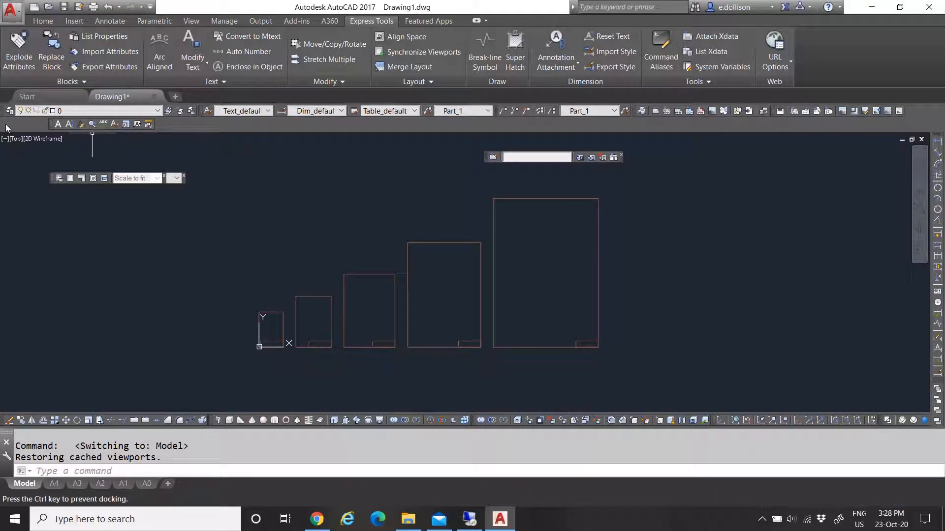
{"action": "left_click_drag", "start_coordinate": [51, 178], "coordinate": [53, 179]}
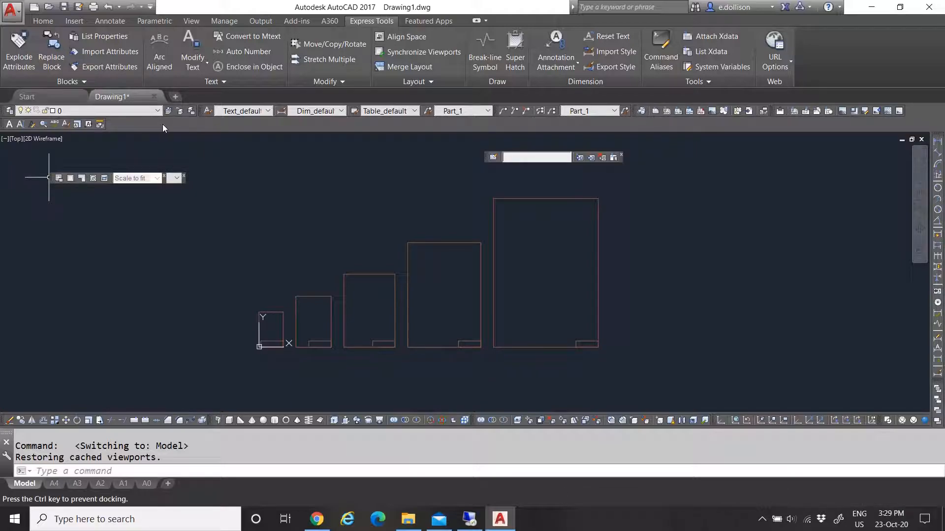
{"action": "left_click_drag", "start_coordinate": [164, 126], "coordinate": [166, 126]}
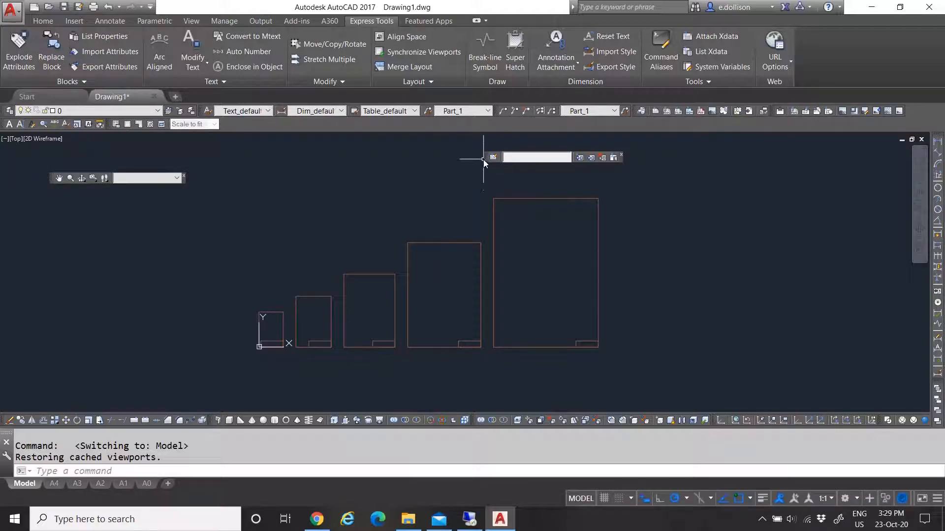
{"action": "left_click_drag", "start_coordinate": [485, 159], "coordinate": [358, 178]}
{"action": "left_click_drag", "start_coordinate": [302, 172], "coordinate": [301, 169]}
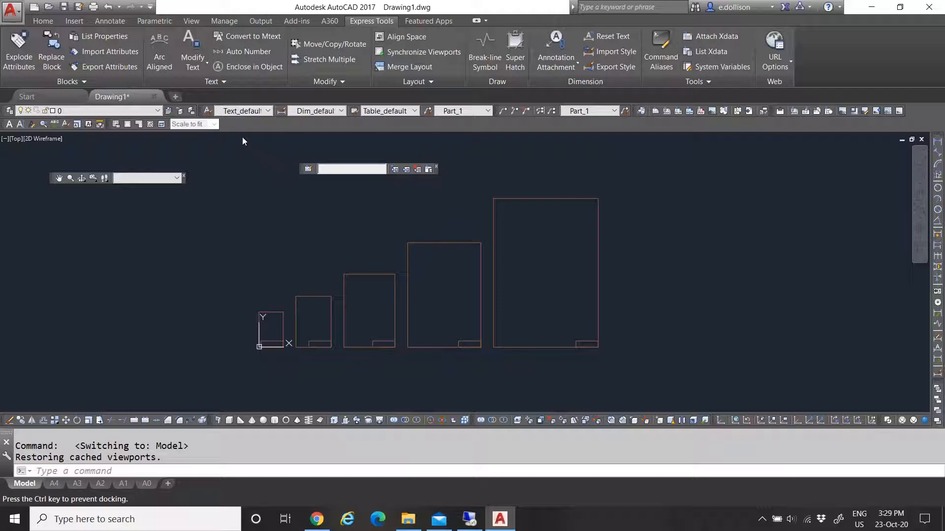
{"action": "left_click_drag", "start_coordinate": [228, 125], "coordinate": [229, 126]}
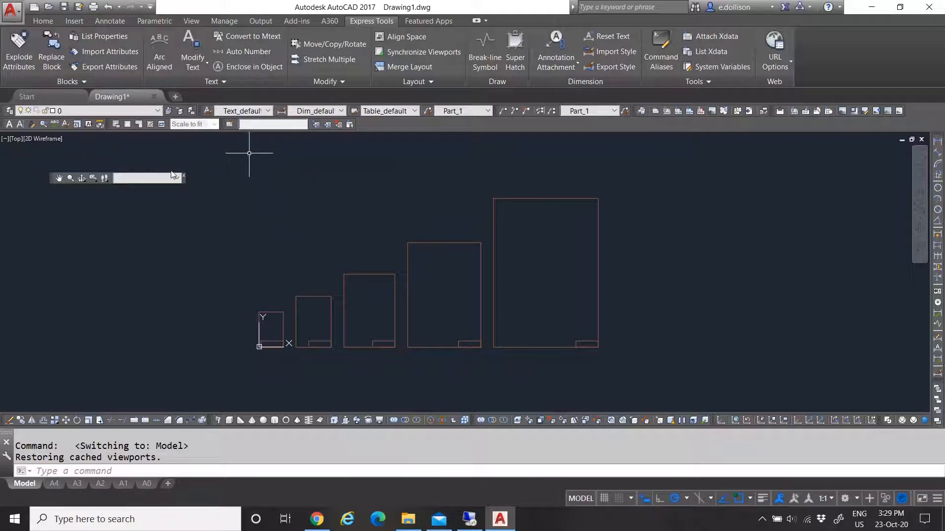
- Try docking the 3D Navigation toolbar after the Refedit toolbar and remove it from the screen
{"action": "left_click_drag", "start_coordinate": [51, 179], "coordinate": [417, 133]}
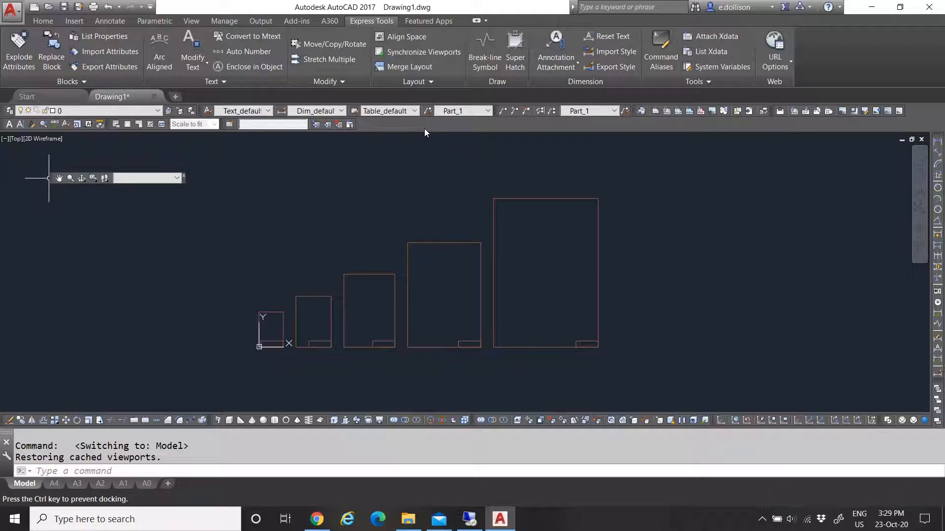
{"action": "left_click_drag", "start_coordinate": [426, 129], "coordinate": [428, 130]}
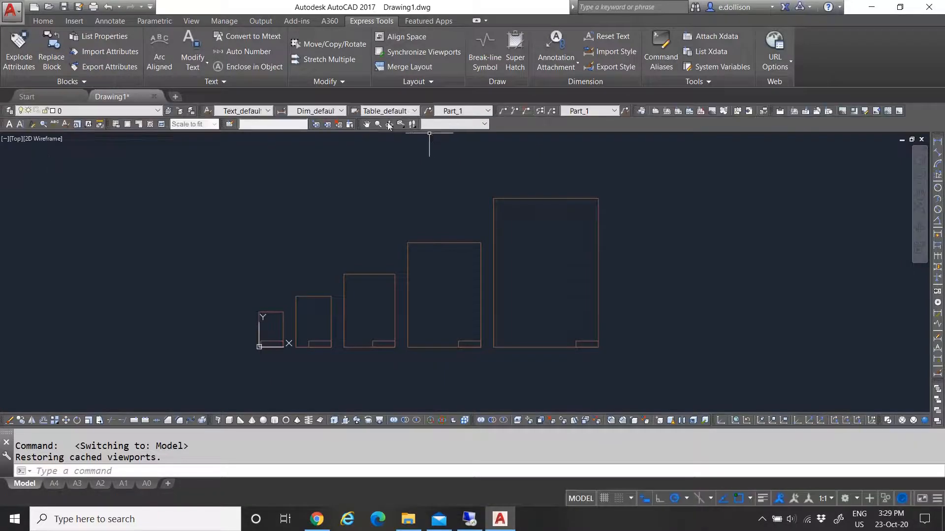
{"action": "mouse_move", "coordinate": [361, 126]}
{"action": "left_mouse_down"}
{"action": "mouse_move", "coordinate": [359, 185]}
{"action": "mouse_move", "coordinate": [377, 227]}
{"action": "left_mouse_up"}
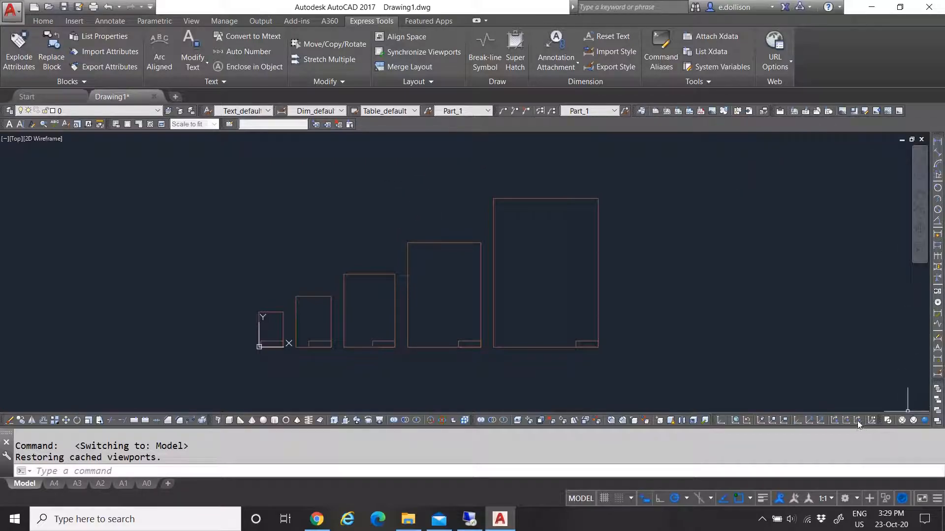
- Move the Visual Styles and Inquiry toolbars into the second upper row after Refedit, and redock Draw Order vertically below the Dimension toolbar
{"action": "mouse_move", "coordinate": [885, 421]}
{"action": "left_mouse_down"}
{"action": "mouse_move", "coordinate": [751, 310]}
{"action": "mouse_move", "coordinate": [421, 171]}
{"action": "left_mouse_up"}
{"action": "left_click_drag", "start_coordinate": [383, 124], "coordinate": [387, 124]}
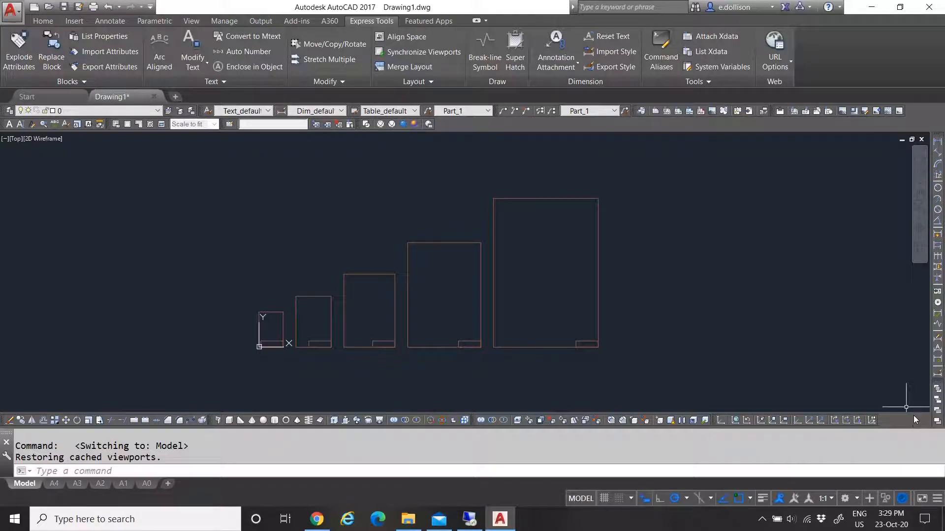
{"action": "left_click_drag", "start_coordinate": [940, 386], "coordinate": [802, 283]}
{"action": "left_click_drag", "start_coordinate": [939, 383], "coordinate": [446, 194]}
{"action": "left_click_drag", "start_coordinate": [463, 130], "coordinate": [462, 123]}
{"action": "left_click_drag", "start_coordinate": [762, 276], "coordinate": [872, 374]}
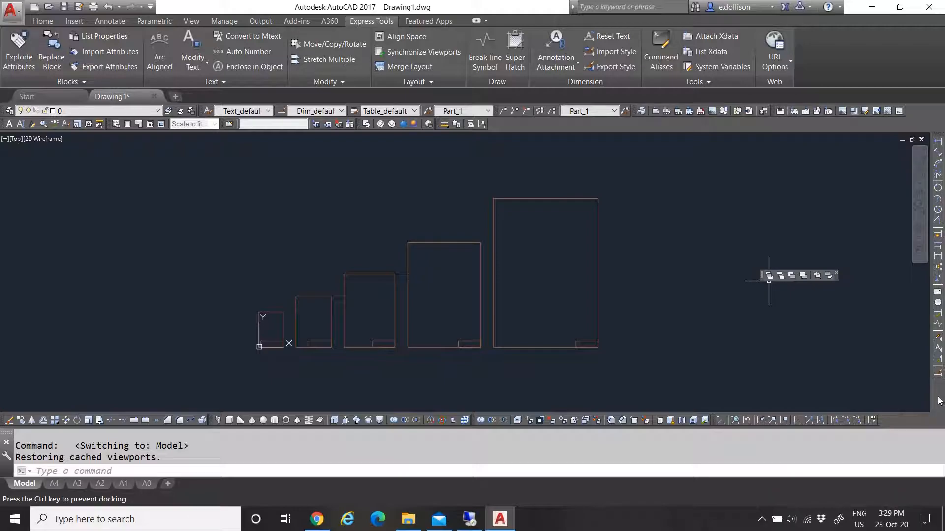
{"action": "left_click_drag", "start_coordinate": [940, 401], "coordinate": [938, 402]}
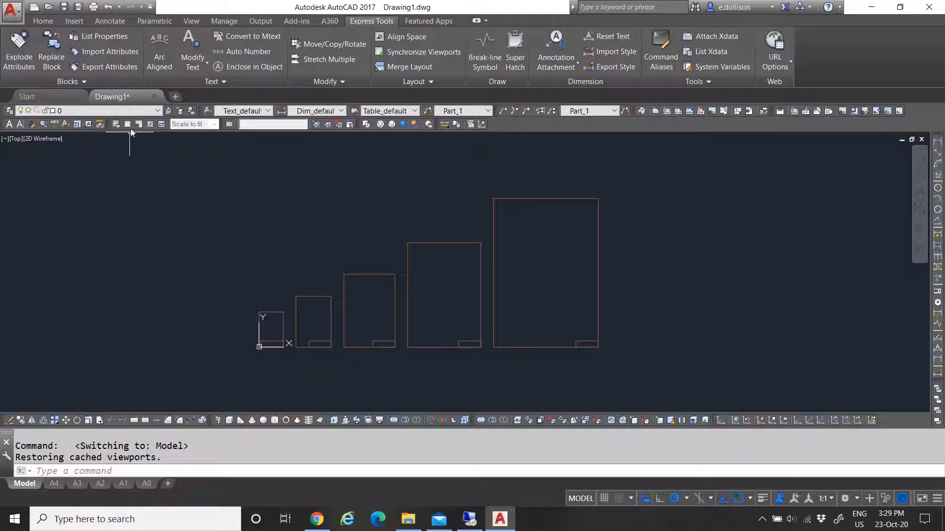
- Move the Modify toolbar after Inquiry in the second upper row and shift the Modeling, Solid Editing and UCS toolbars along to close the gap
{"action": "left_click_drag", "start_coordinate": [2, 427], "coordinate": [573, 145]}
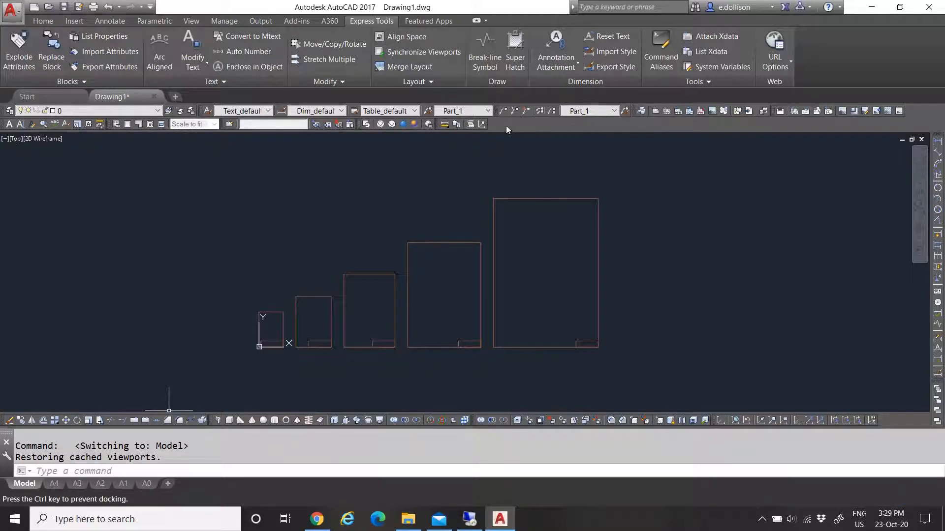
{"action": "left_click_drag", "start_coordinate": [488, 124], "coordinate": [489, 125]}
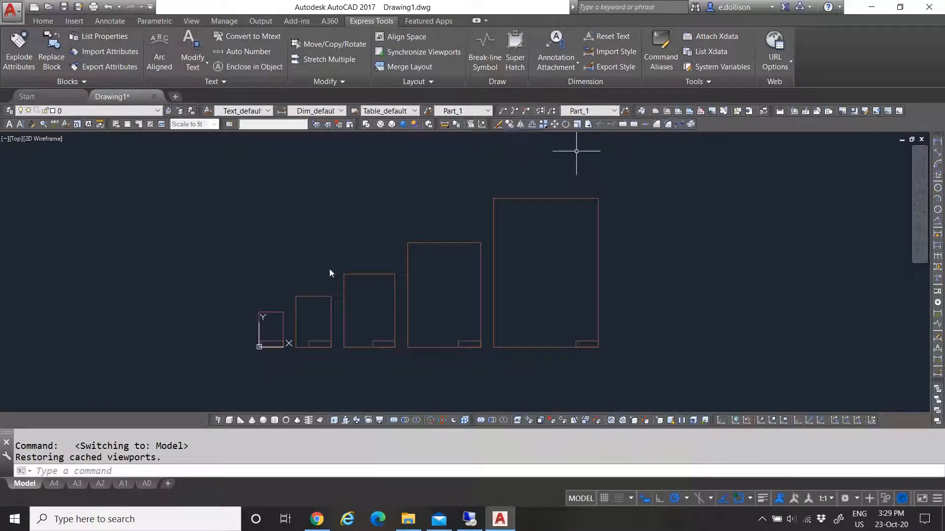
{"action": "left_click_drag", "start_coordinate": [211, 422], "coordinate": [5, 422]}
{"action": "left_click_drag", "start_coordinate": [471, 422], "coordinate": [267, 421]}
{"action": "left_click_drag", "start_coordinate": [713, 421], "coordinate": [506, 421]}
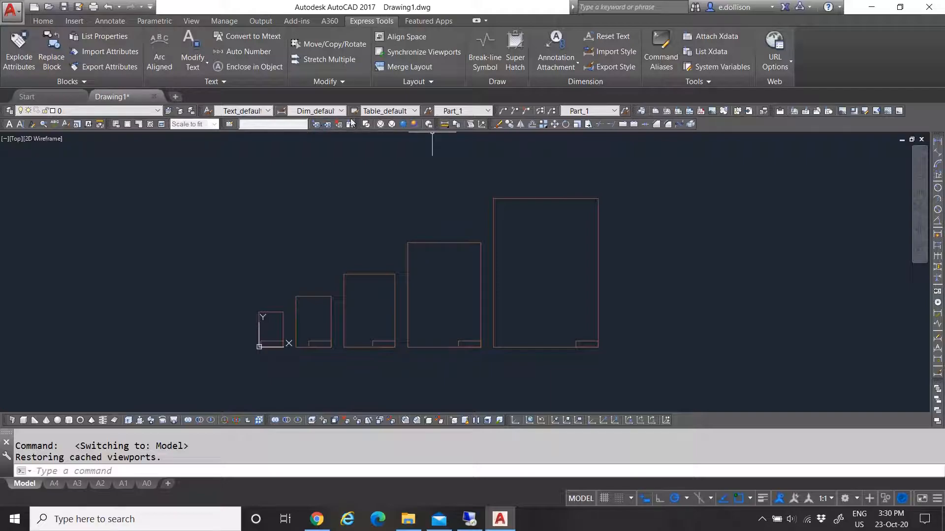
- Open the user interface customization settings and expand the list of toolbars contained in MyWorkspace
{"action": "left_click", "coordinate": [848, 500]}
{"action": "left_click", "coordinate": [865, 507]}
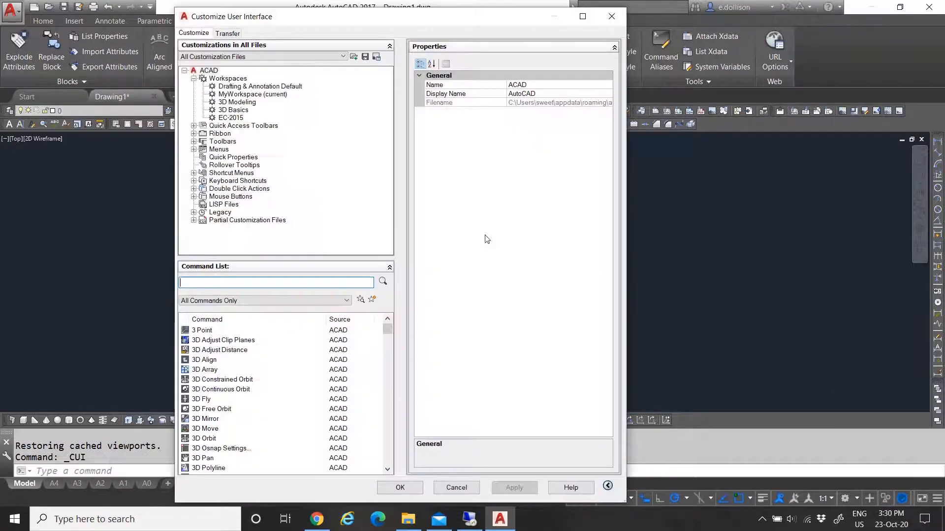
{"action": "left_click", "coordinate": [231, 94]}
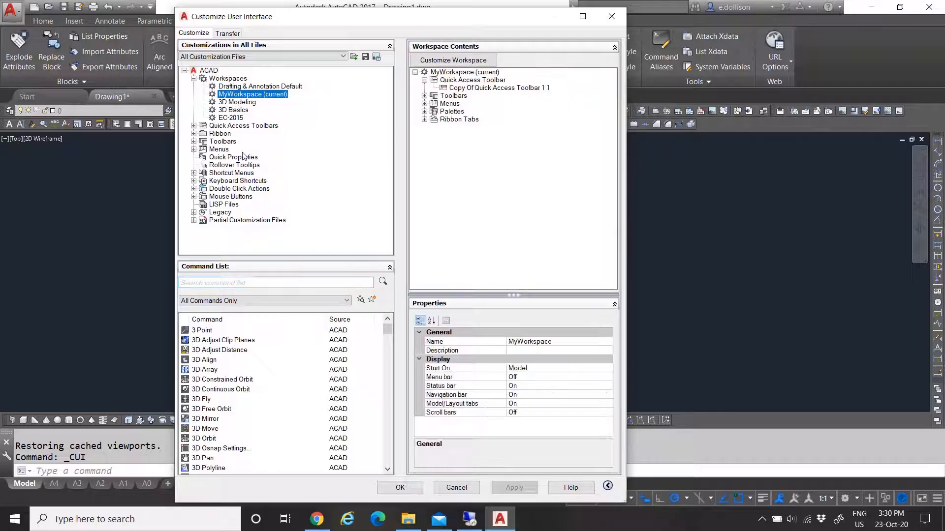
{"action": "left_click", "coordinate": [424, 96]}
{"action": "left_click", "coordinate": [453, 95]}
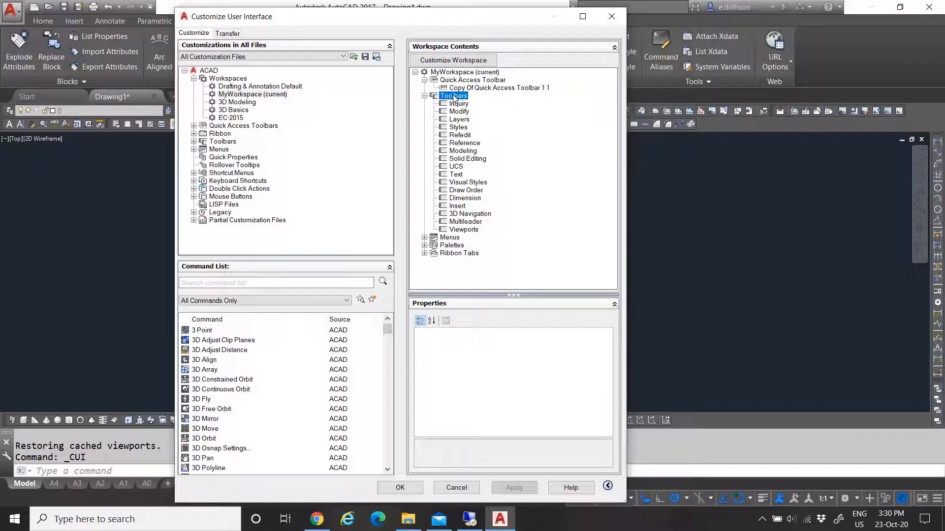
- Create a new custom toolbar named MyToolbar in the ACAD customization file
{"action": "left_click", "coordinate": [193, 142]}
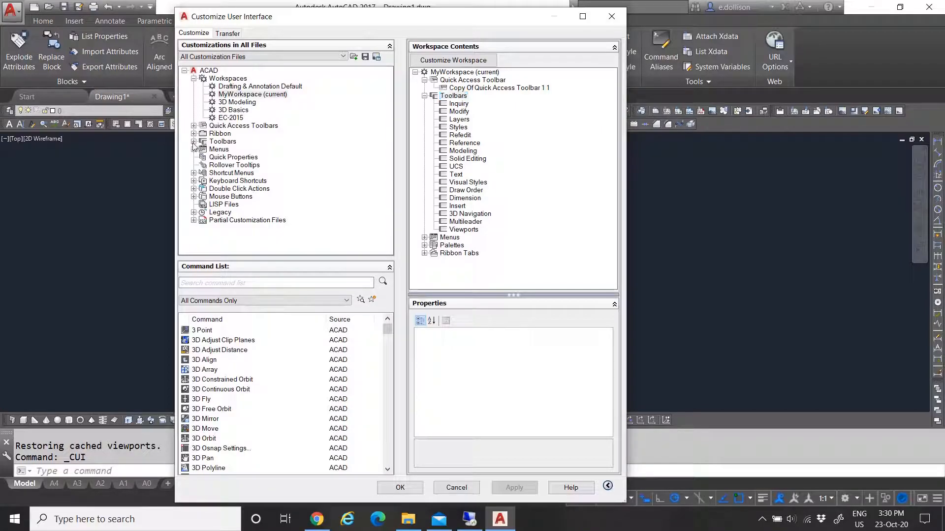
{"action": "right_click", "coordinate": [226, 72]}
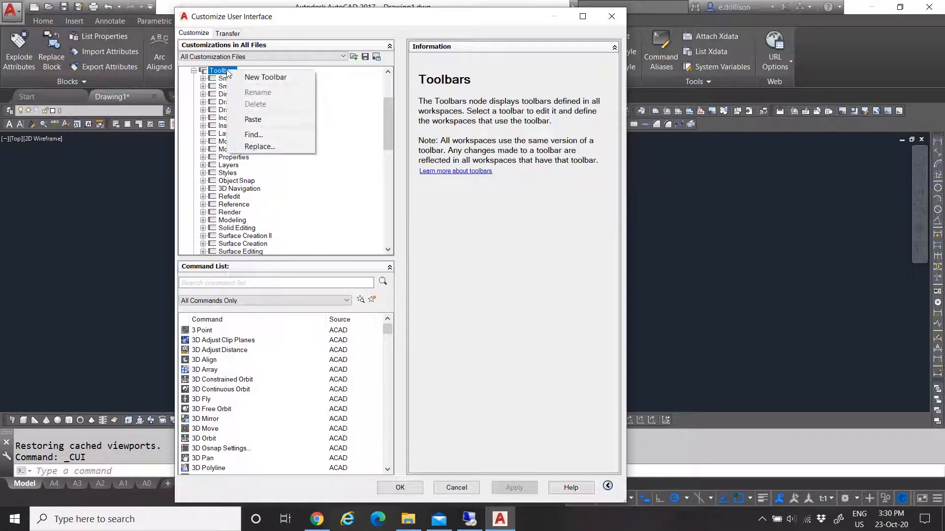
{"action": "left_click", "coordinate": [268, 77]}
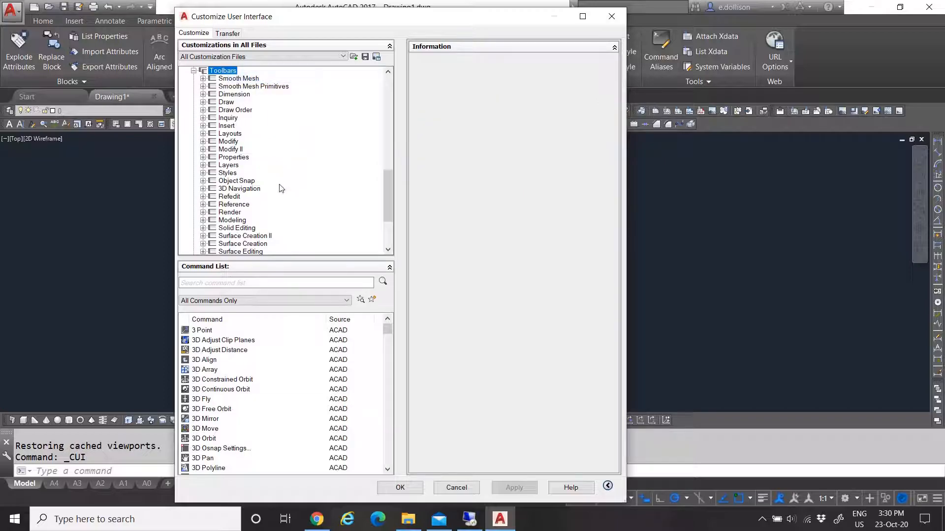
{"action": "left_click", "coordinate": [238, 173]}
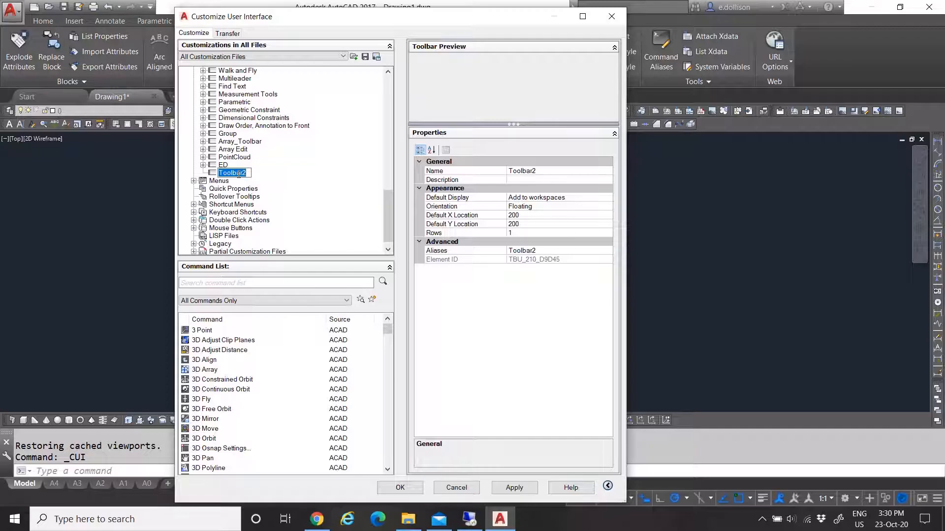
{"action": "type", "text": "My"}
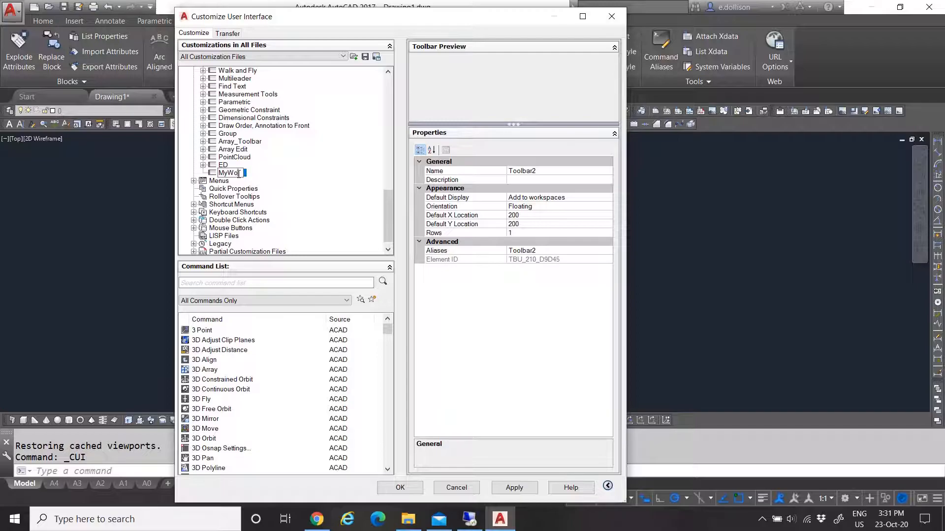
{"action": "type", "text": "Toolbar"}
{"action": "key", "text": "Return"}
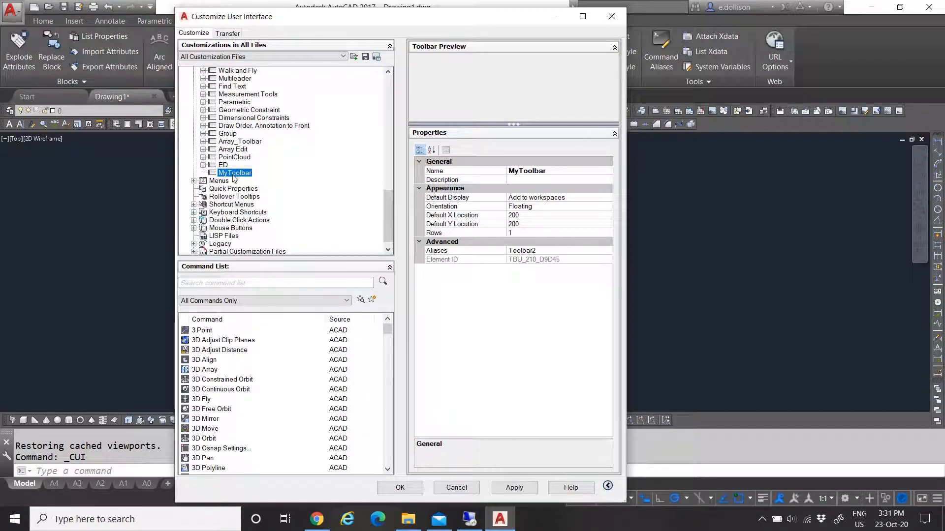
- Expand the existing ED toolbar, examine each of its commands and their properties, and collapse it again
{"action": "left_click_drag", "start_coordinate": [243, 21], "coordinate": [223, 35]}
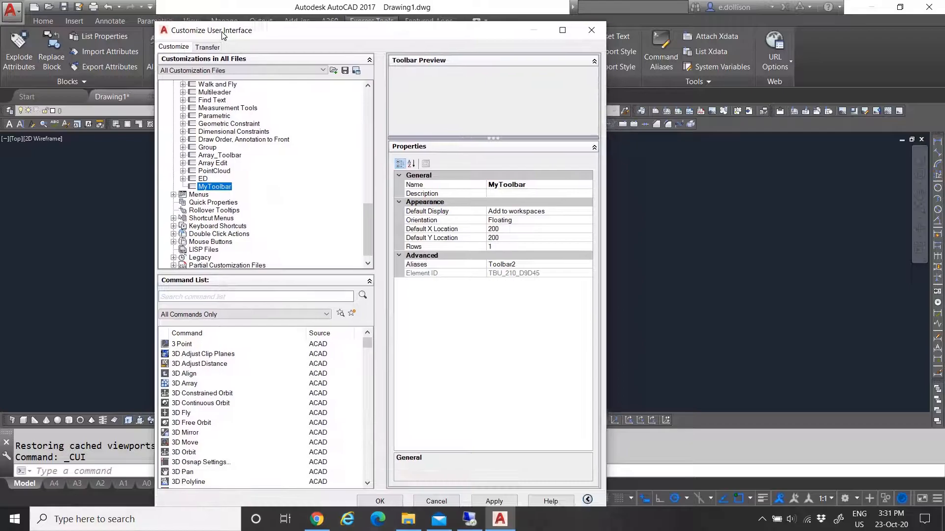
{"action": "left_click", "coordinate": [183, 179]}
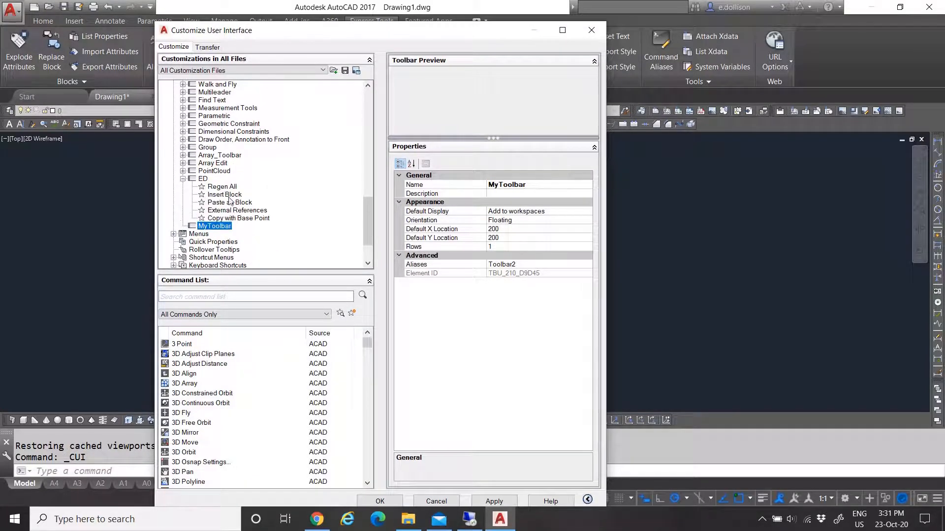
{"action": "left_click", "coordinate": [220, 186]}
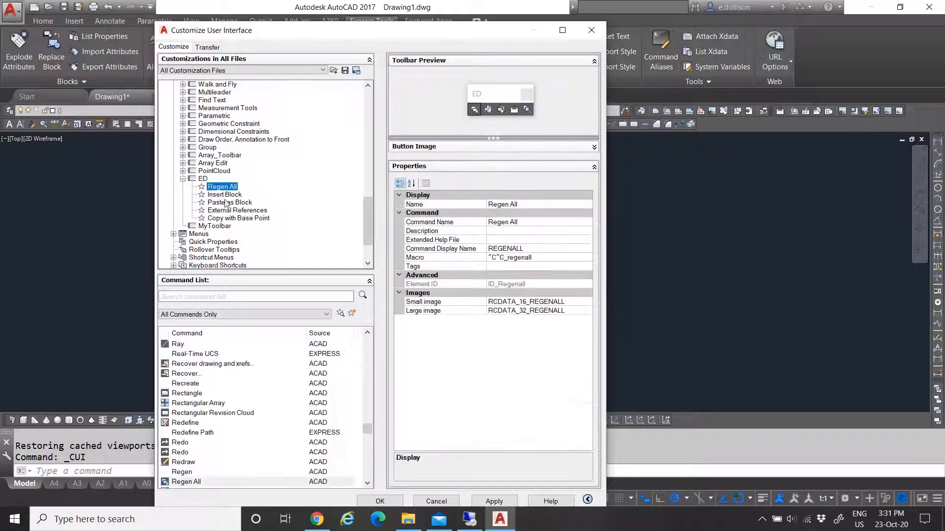
{"action": "left_click", "coordinate": [224, 196]}
{"action": "left_click", "coordinate": [227, 203]}
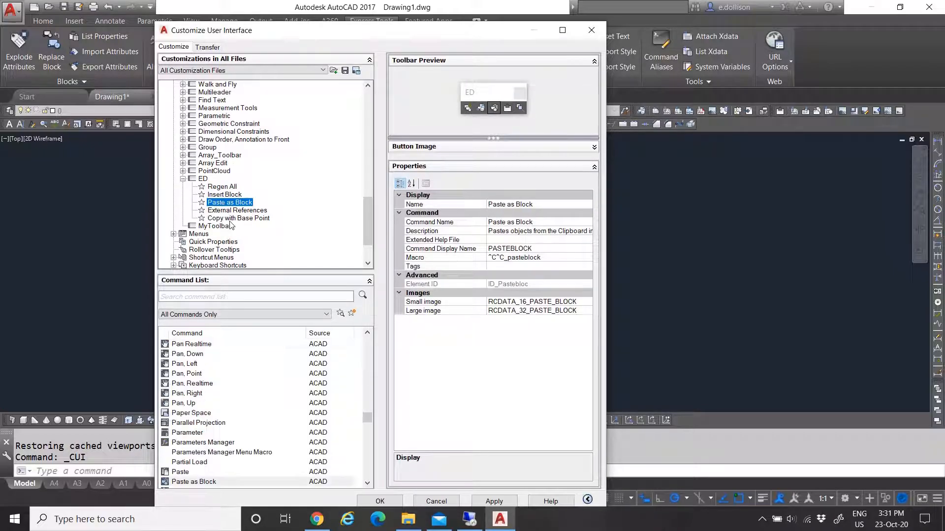
{"action": "left_click", "coordinate": [230, 211]}
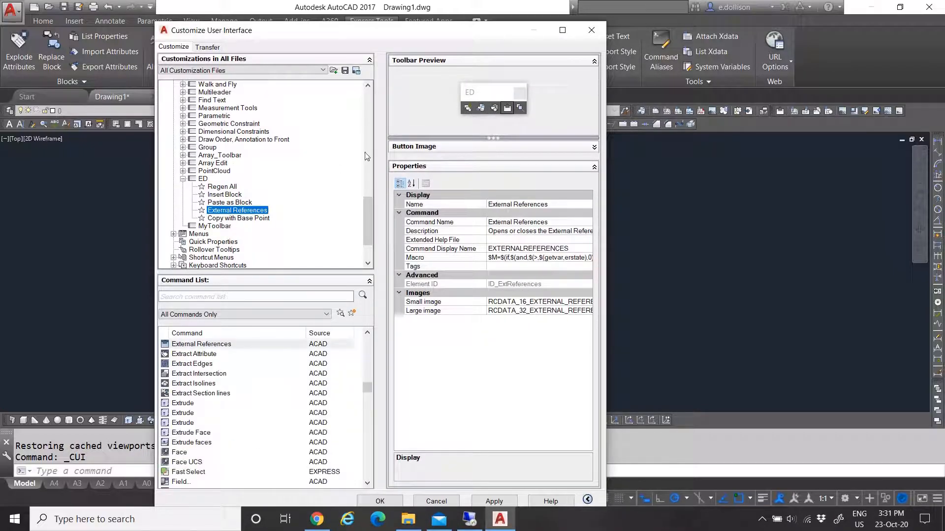
{"action": "left_click", "coordinate": [227, 218]}
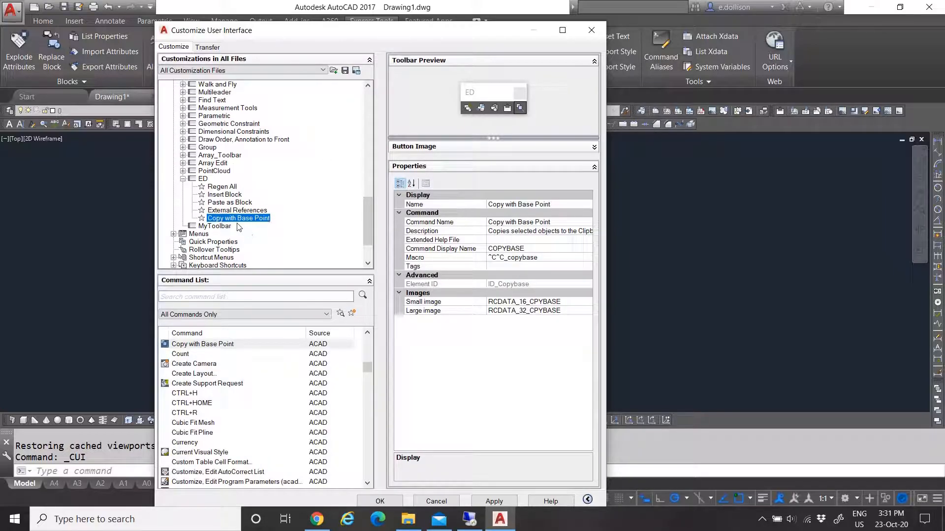
{"action": "left_click", "coordinate": [183, 179]}
- Search the command list for "reg" and add the Regen All command to MyToolbar
{"action": "left_click", "coordinate": [214, 186]}
{"action": "scroll", "coordinate": [217, 192], "scroll_direction": "down", "scroll_amount": 1}
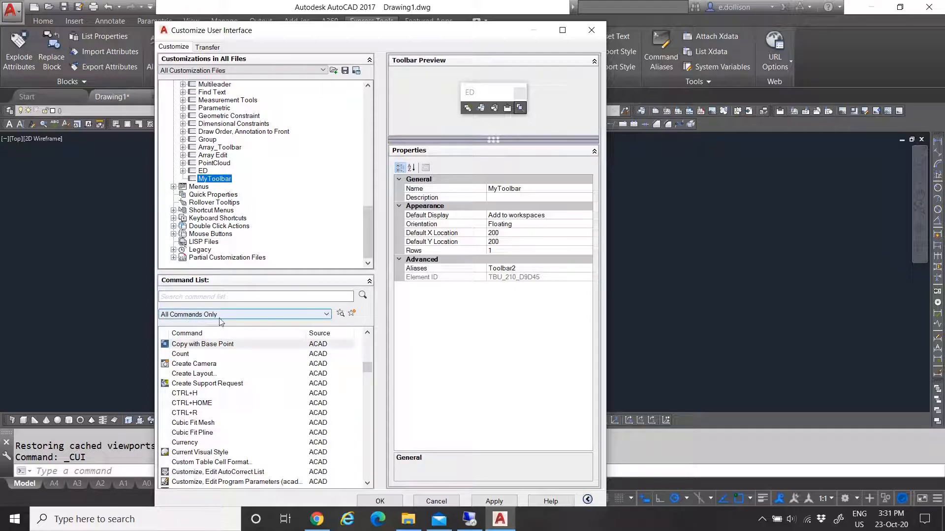
{"action": "left_click", "coordinate": [196, 296]}
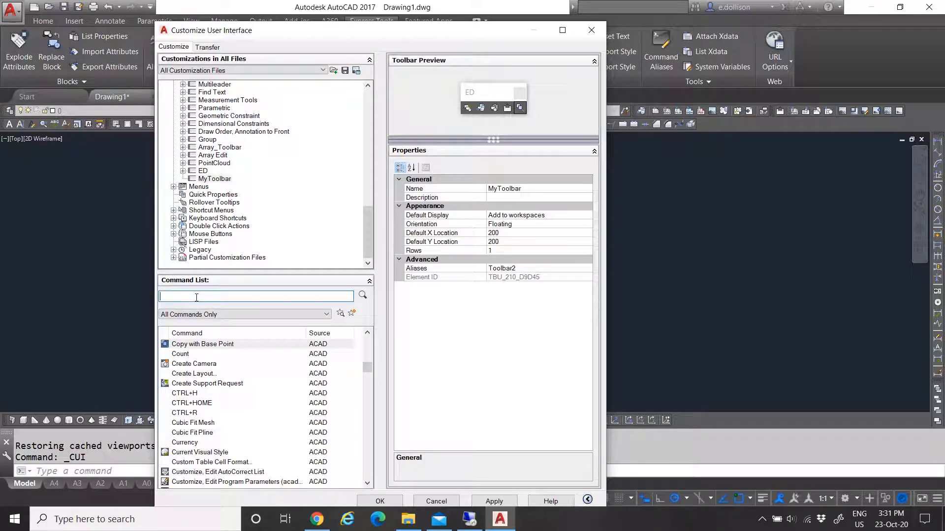
{"action": "type", "text": "reg"}
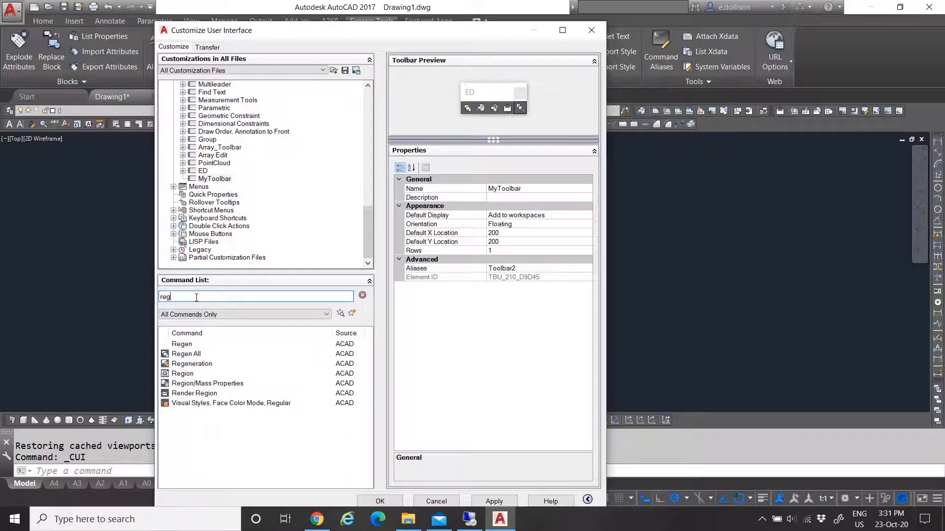
{"action": "left_click", "coordinate": [186, 353]}
{"action": "left_click_drag", "start_coordinate": [187, 352], "coordinate": [214, 179]}
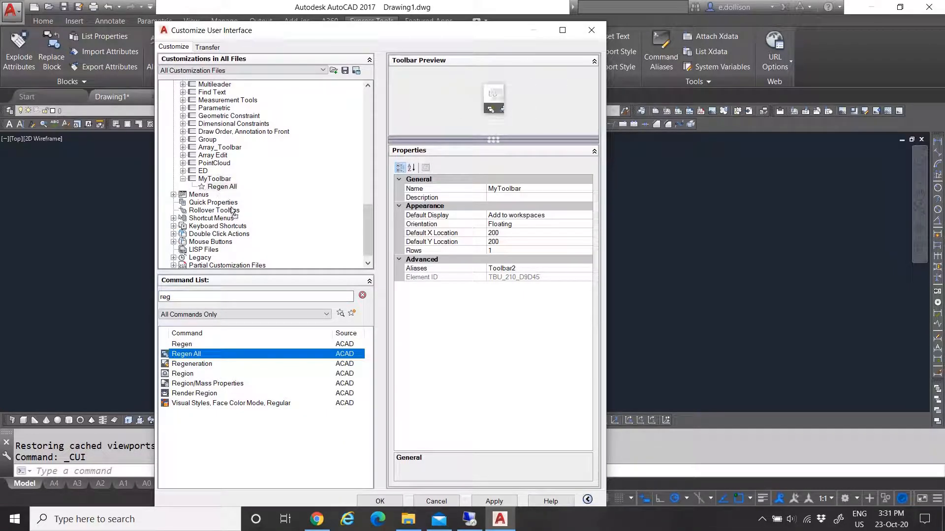
- Search the commands for "insert", compare both Insert Block entries, and add the one with the ^C^C_insert macro to MyToolbar below Regen All
{"action": "left_click_drag", "start_coordinate": [171, 297], "coordinate": [151, 296]}
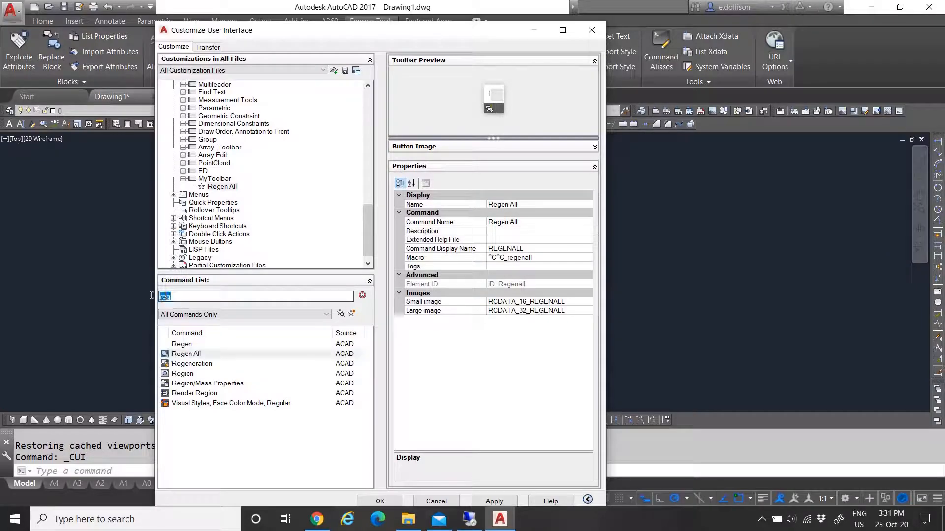
{"action": "type", "text": "insert"}
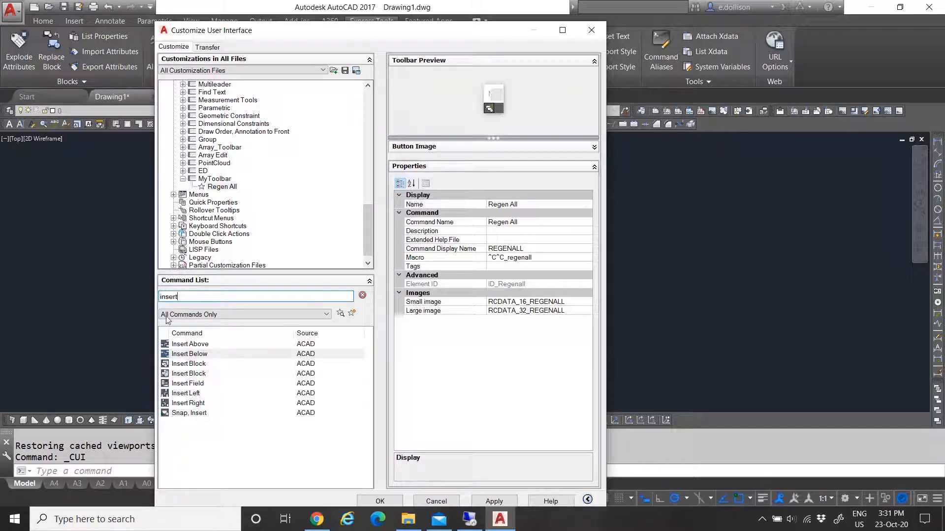
{"action": "left_click", "coordinate": [189, 364]}
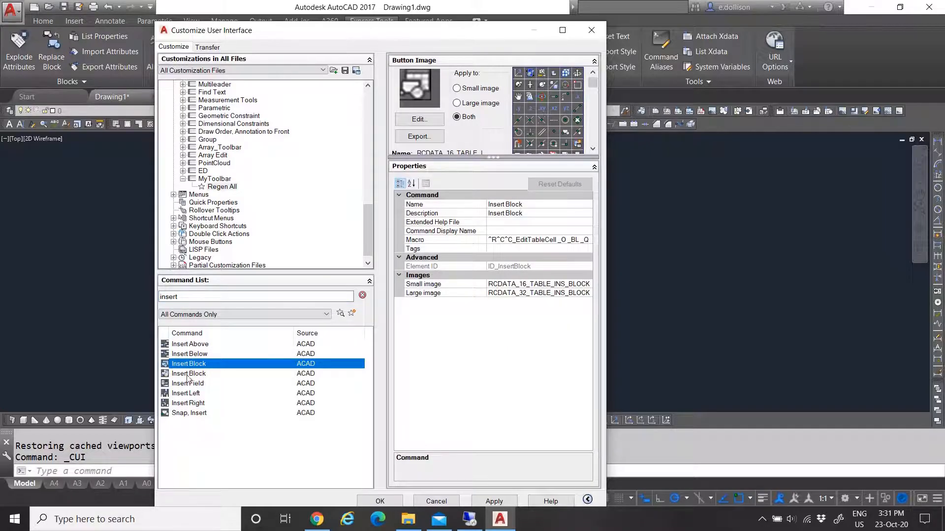
{"action": "left_click", "coordinate": [187, 377]}
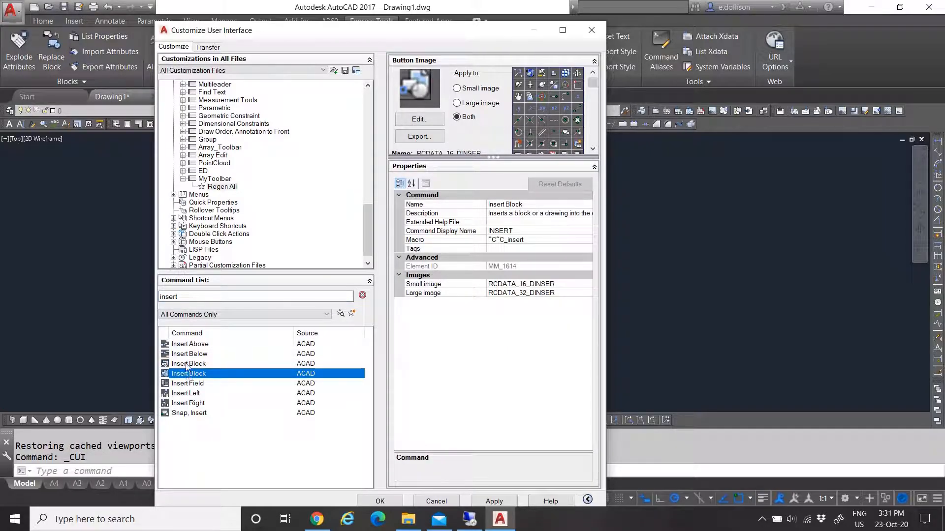
{"action": "left_click", "coordinate": [189, 365]}
{"action": "left_click", "coordinate": [190, 373]}
{"action": "left_click", "coordinate": [205, 365]}
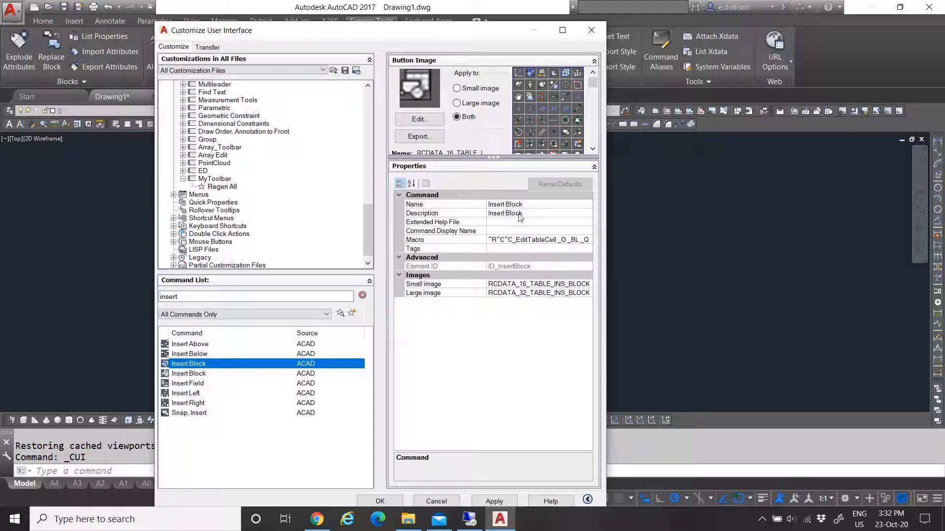
{"action": "left_click", "coordinate": [198, 376]}
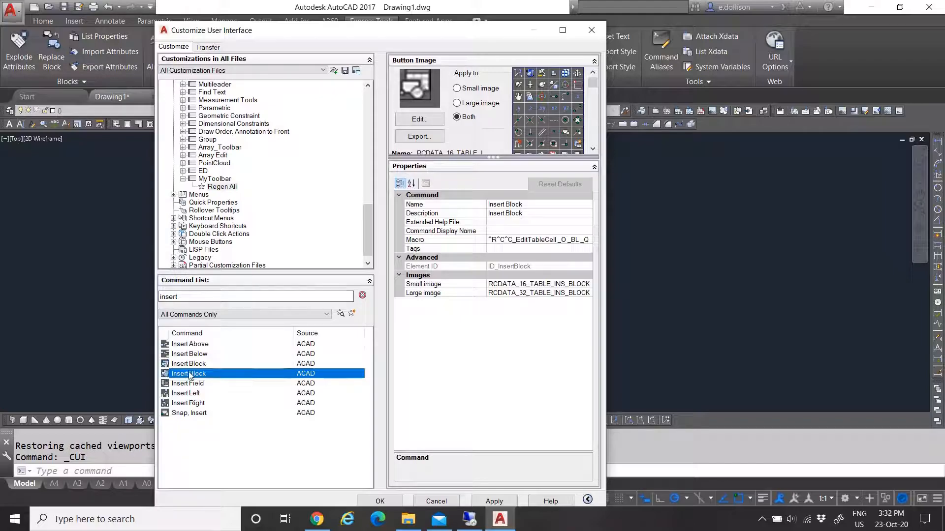
{"action": "left_click_drag", "start_coordinate": [195, 377], "coordinate": [229, 192]}
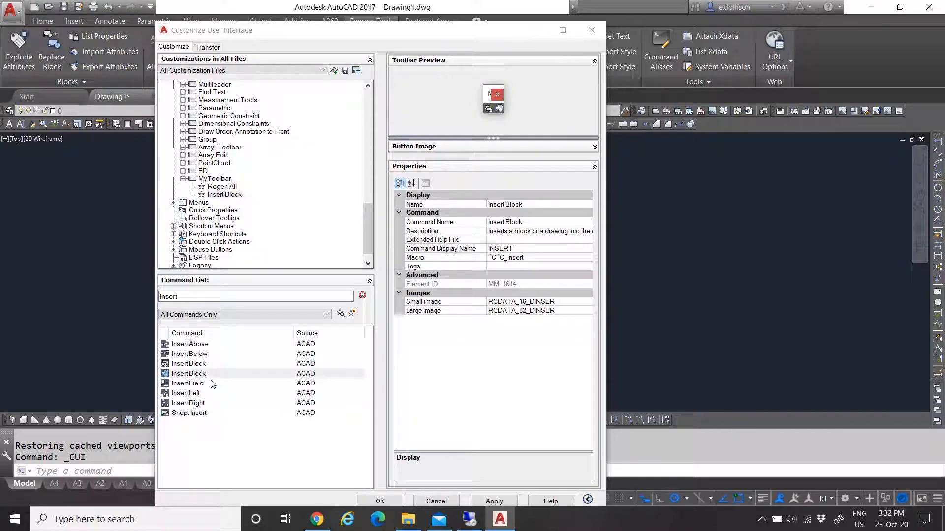
- Search the command list for "paste" and add Paste as Block as the first command in MyToolbar
{"action": "left_click", "coordinate": [196, 297]}
{"action": "double_click", "coordinate": [197, 297]}
{"action": "type", "text": "paste"}
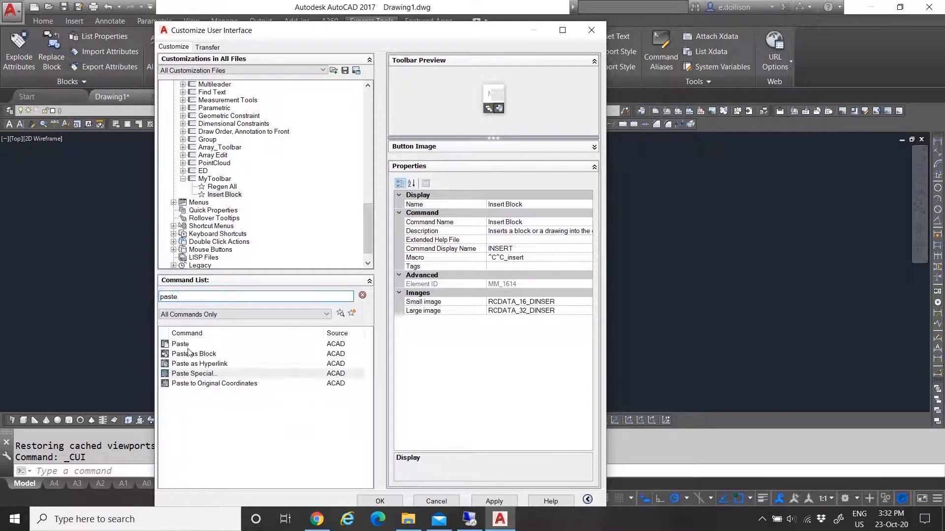
{"action": "left_click_drag", "start_coordinate": [188, 352], "coordinate": [230, 172]}
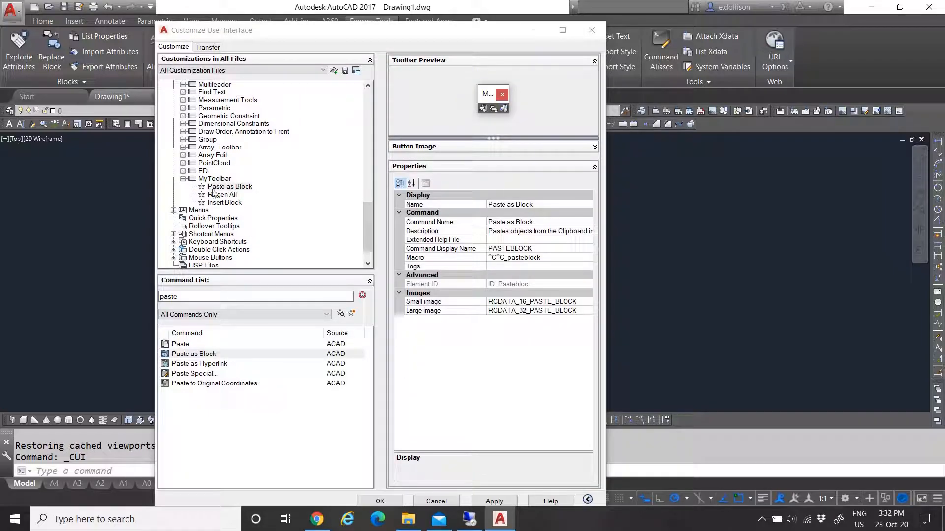
- Search the commands for "exter", compare both External References entries, and add the one that opens or closes the palette to MyToolbar
{"action": "left_click_drag", "start_coordinate": [195, 297], "coordinate": [138, 296]}
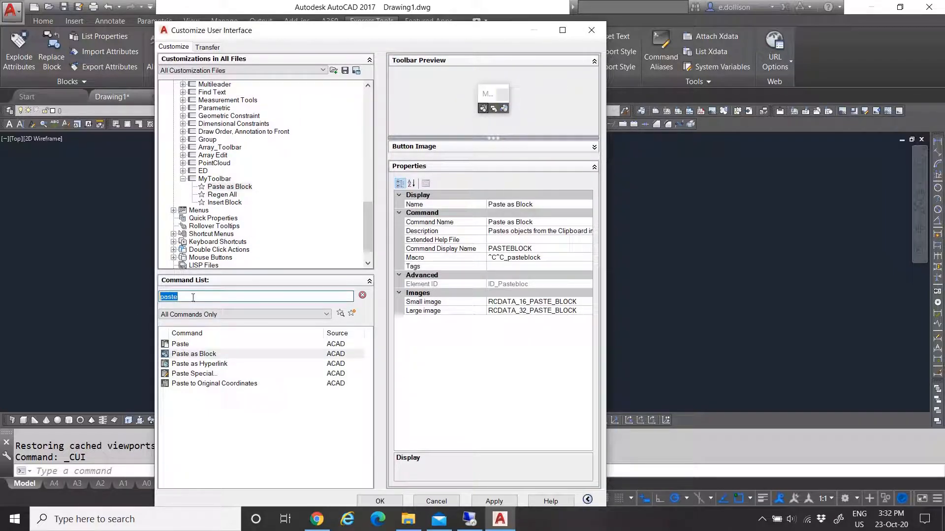
{"action": "key", "text": "BackSpace"}
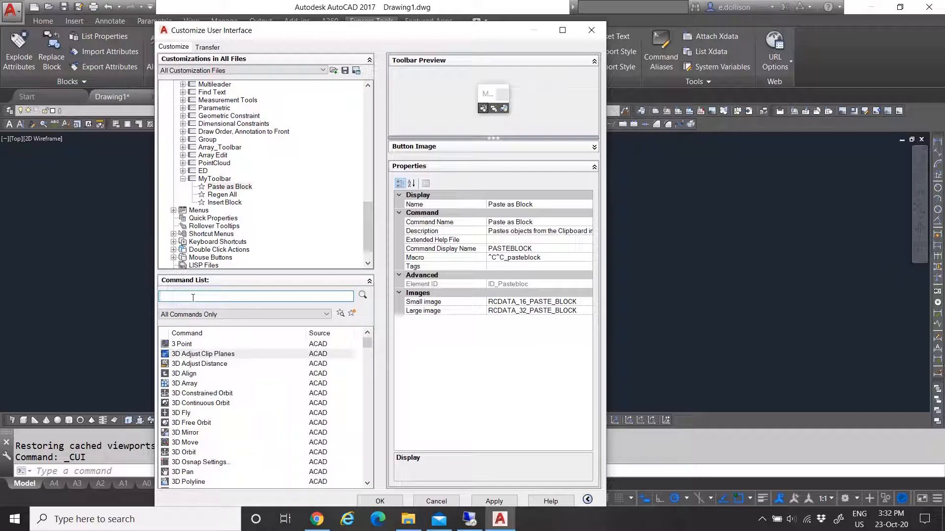
{"action": "type", "text": "ex"}
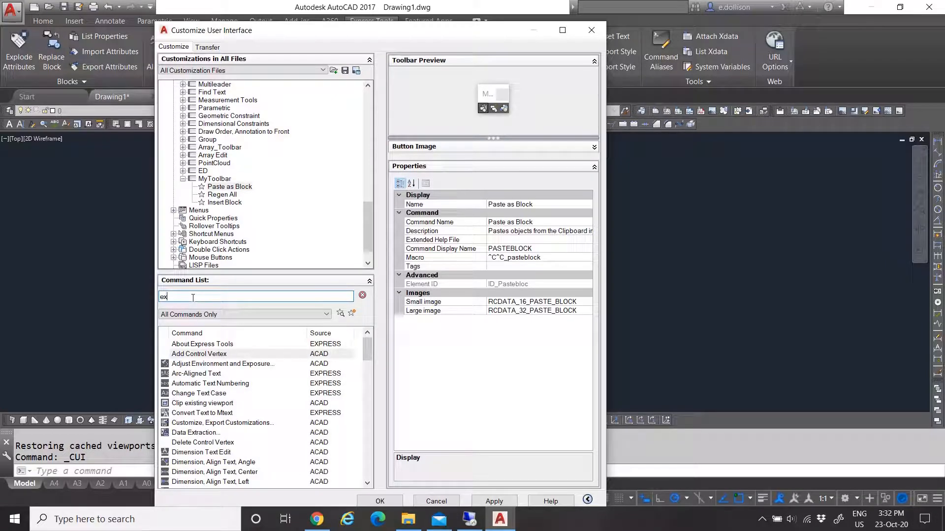
{"action": "type", "text": "ter"}
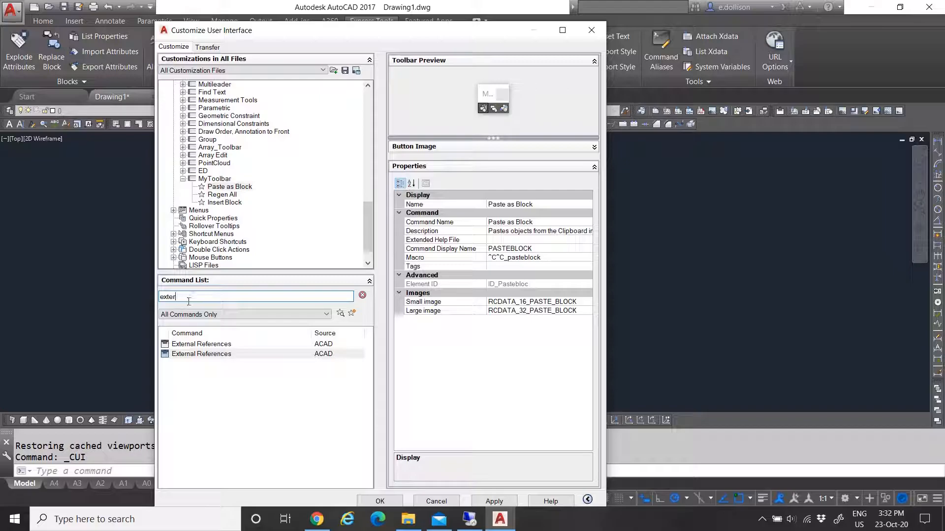
{"action": "left_click", "coordinate": [192, 344]}
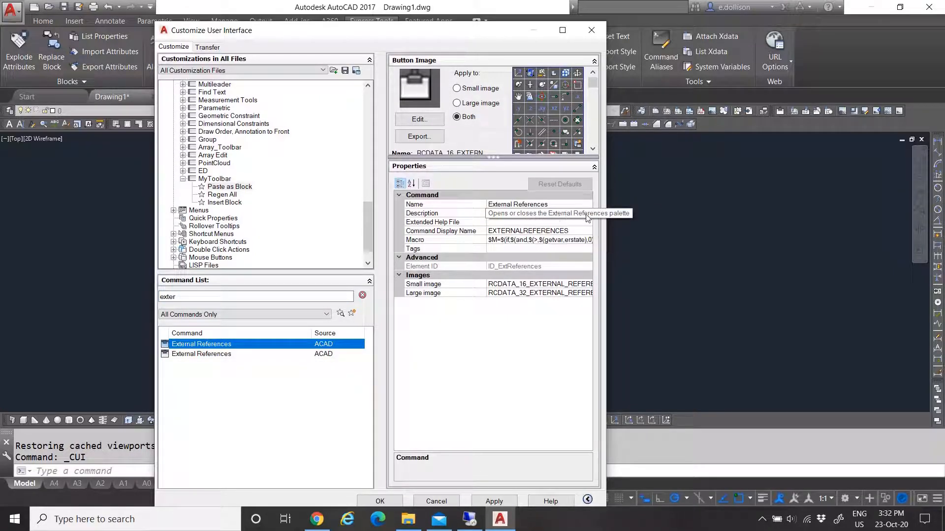
{"action": "left_click", "coordinate": [220, 354]}
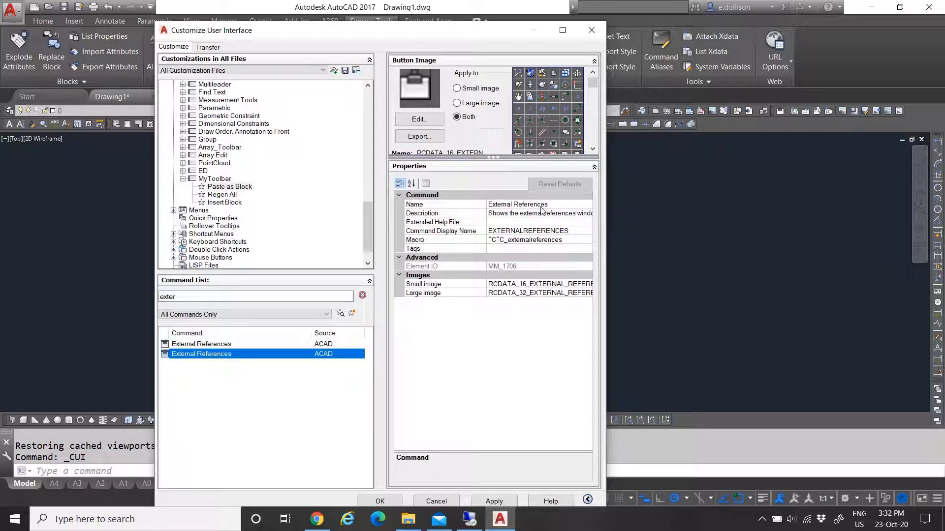
{"action": "left_click", "coordinate": [210, 347]}
{"action": "left_click_drag", "start_coordinate": [210, 347], "coordinate": [234, 175]}
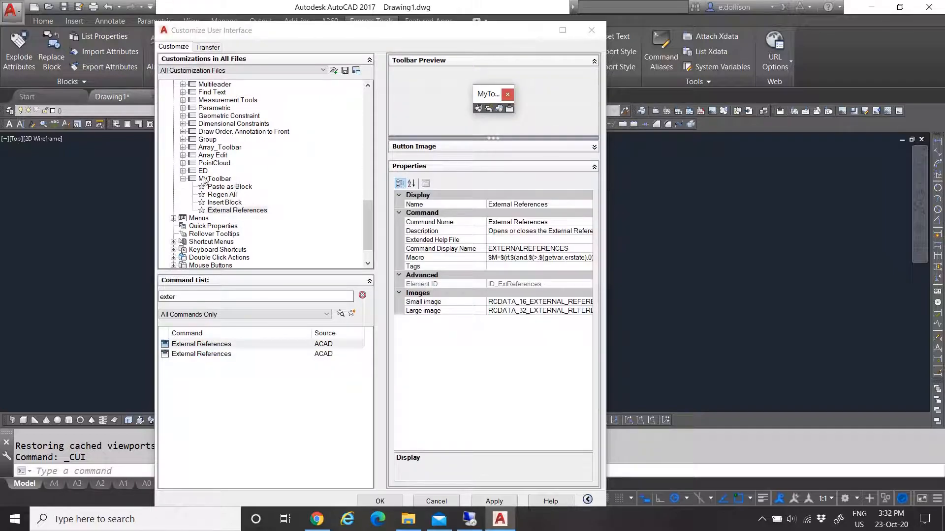
- Check the ED toolbar's commands for the one still missing from MyToolbar and search the command list for "copy as basepoint"
{"action": "left_click", "coordinate": [183, 171]}
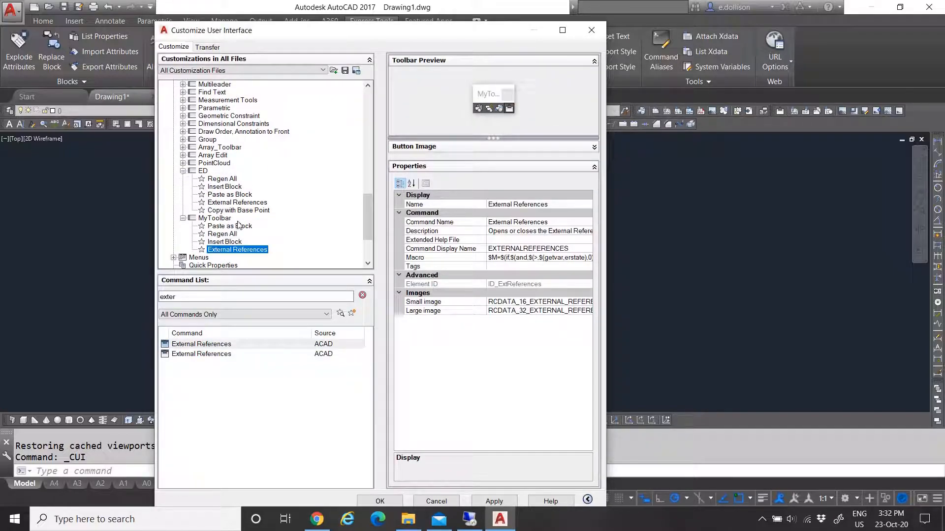
{"action": "left_click", "coordinate": [183, 171]}
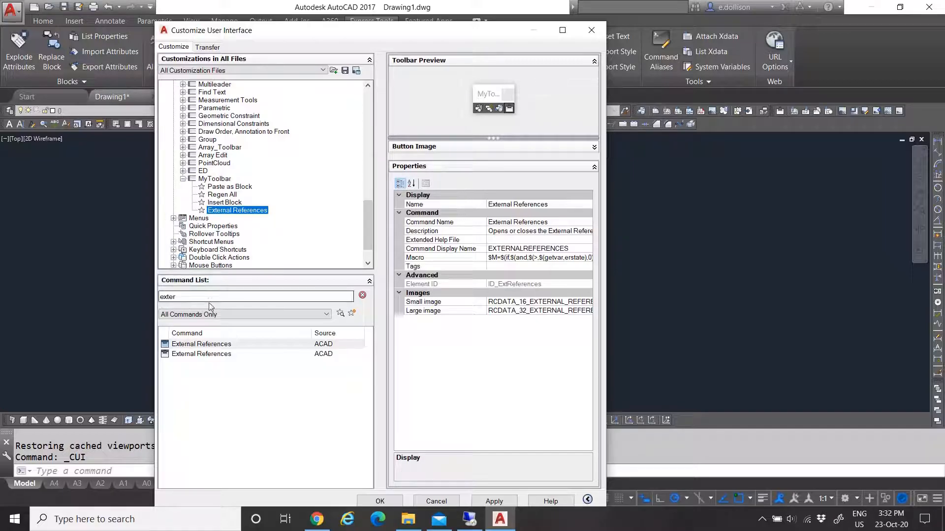
{"action": "left_click", "coordinate": [215, 179]}
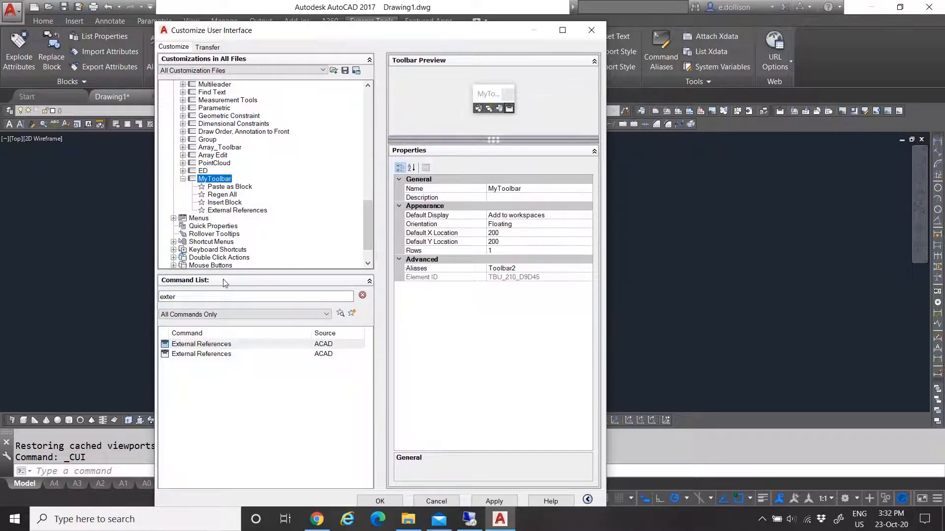
{"action": "left_click_drag", "start_coordinate": [176, 297], "coordinate": [128, 297]}
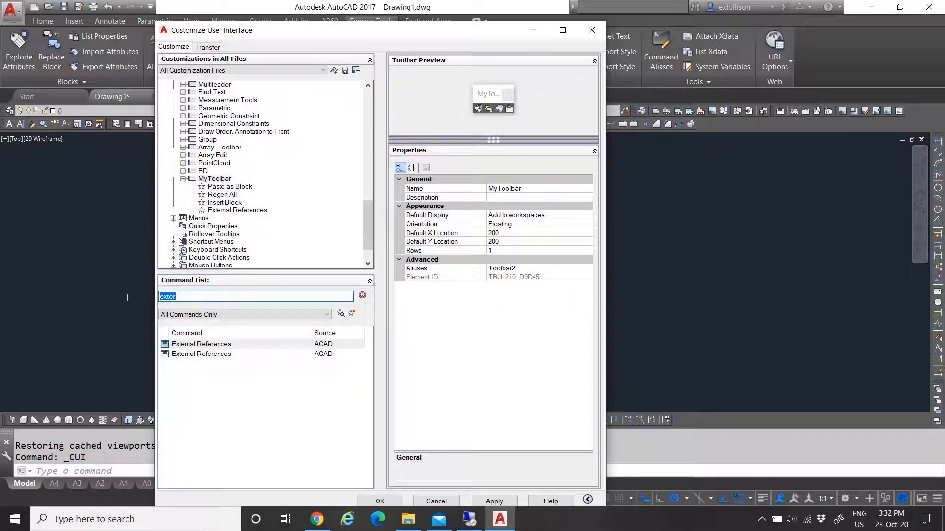
{"action": "type", "text": "copy"}
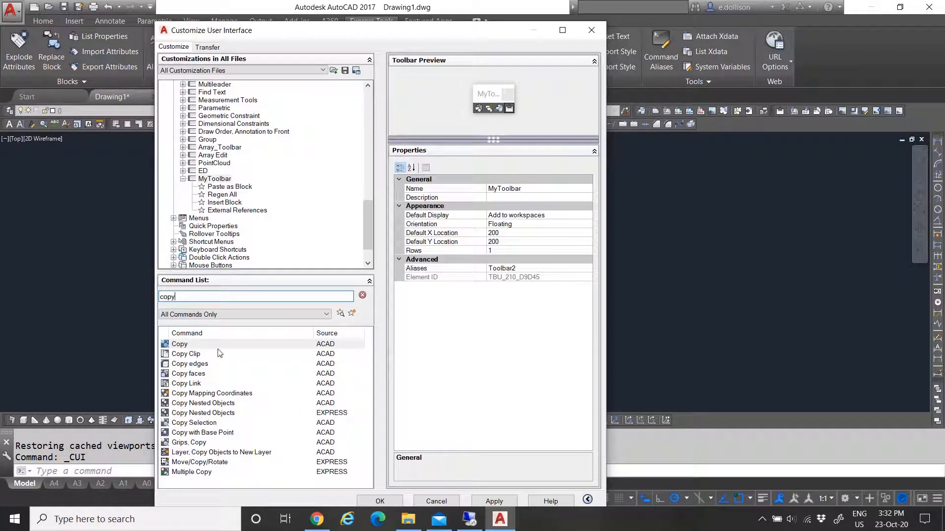
{"action": "type", "text": " as "}
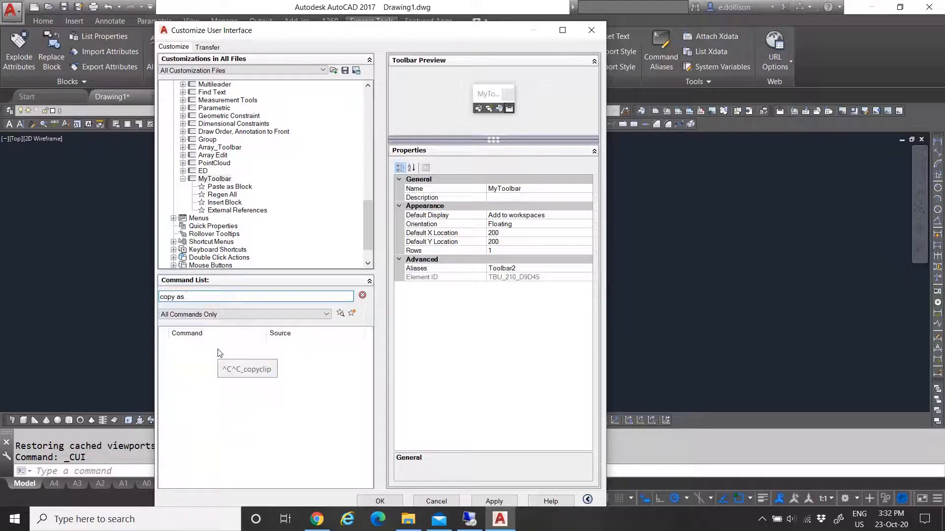
{"action": "type", "text": "basepoint"}
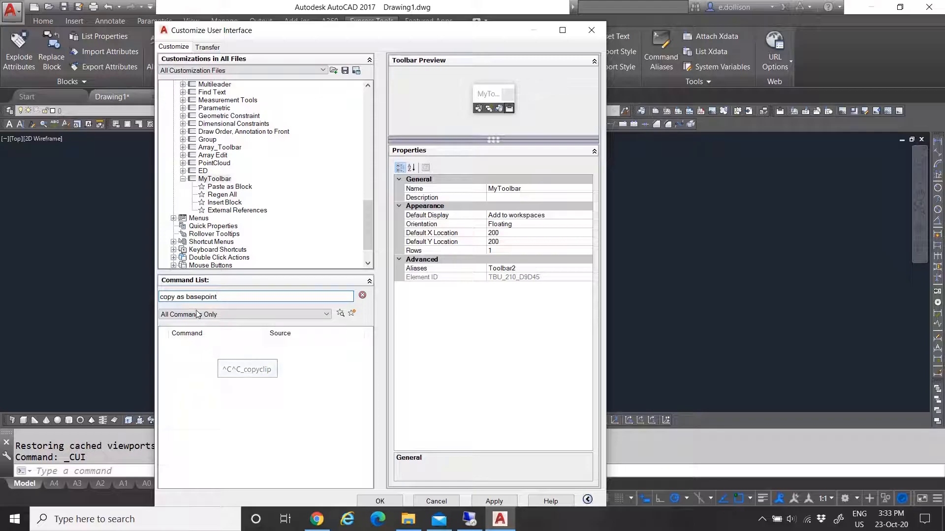
- Shorten the command list search to "basepoint"
{"action": "double_click", "coordinate": [181, 297]}
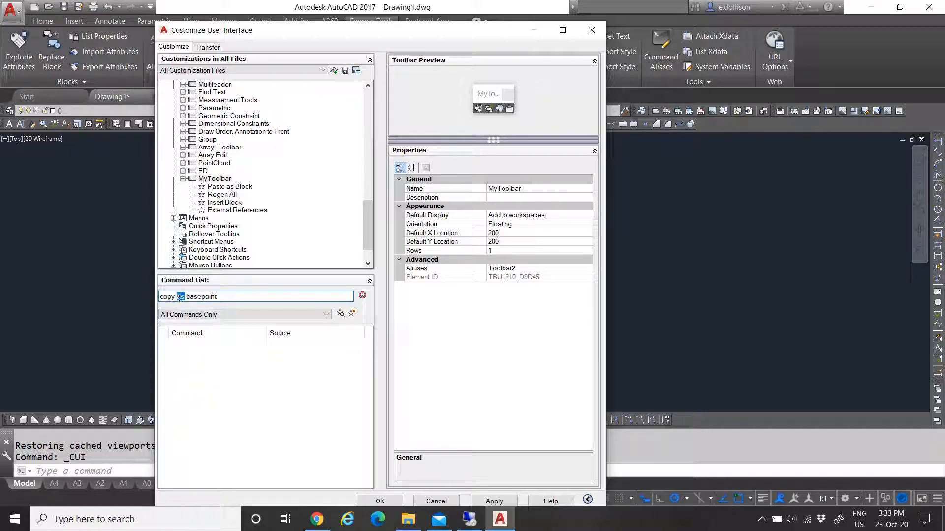
{"action": "key", "text": "BackSpace"}
{"action": "key", "text": "BackSpace"}
{"action": "key", "text": "BackSpace"}
{"action": "key", "text": "BackSpace"}
{"action": "key", "text": "BackSpace"}
{"action": "key", "text": "BackSpace"}
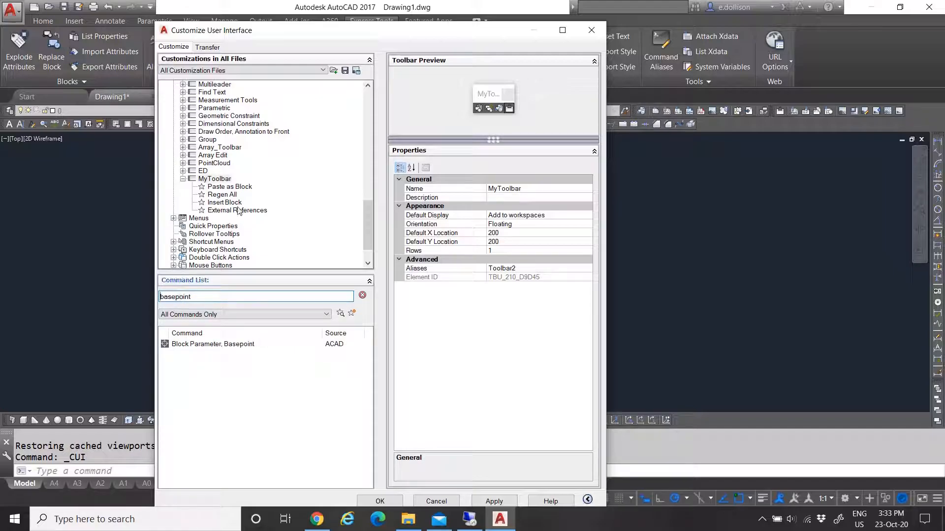
- Expand the ED toolbar's commands to read the missing command's name and search the command list for "copy with basepoint"
{"action": "left_click", "coordinate": [183, 171]}
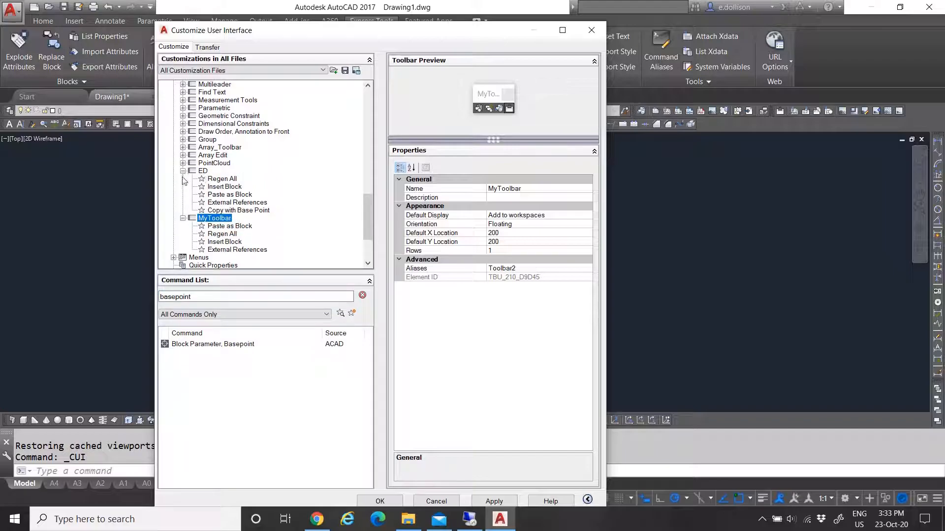
{"action": "left_click", "coordinate": [187, 298]}
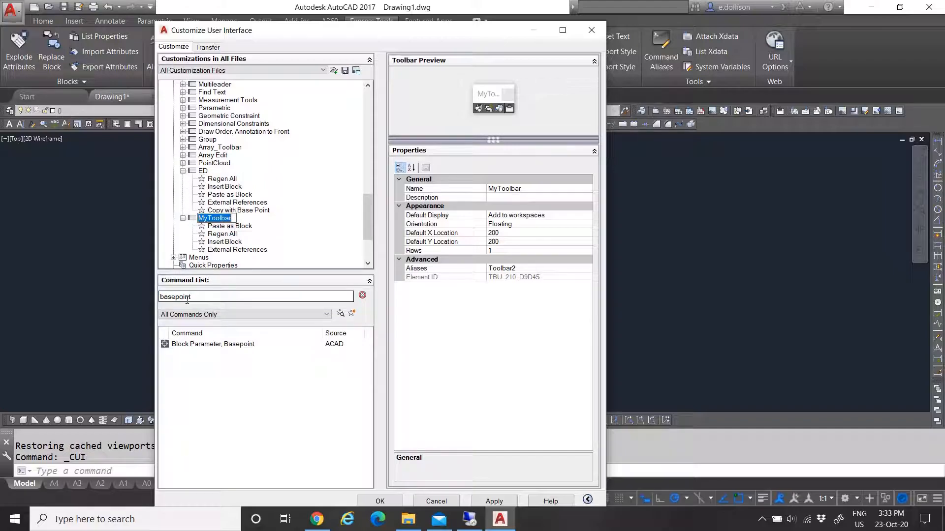
{"action": "left_click", "coordinate": [161, 296]}
{"action": "type", "text": "cp"}
{"action": "key", "text": "BackSpace"}
{"action": "type", "text": "opy y"}
{"action": "key", "text": "BackSpace"}
{"action": "type", "text": "with"}
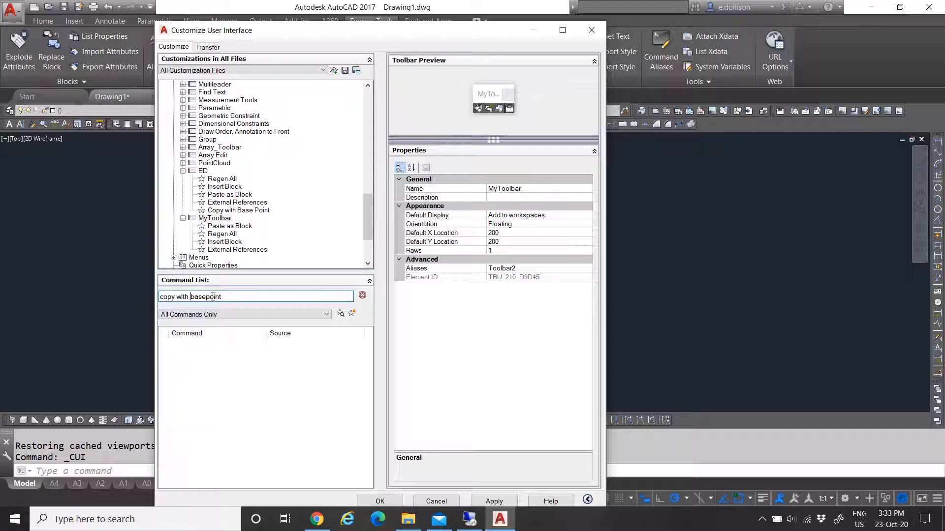
- Inspect the name and command display name of Copy with Base Point in the ED toolbar
{"action": "left_click", "coordinate": [253, 211]}
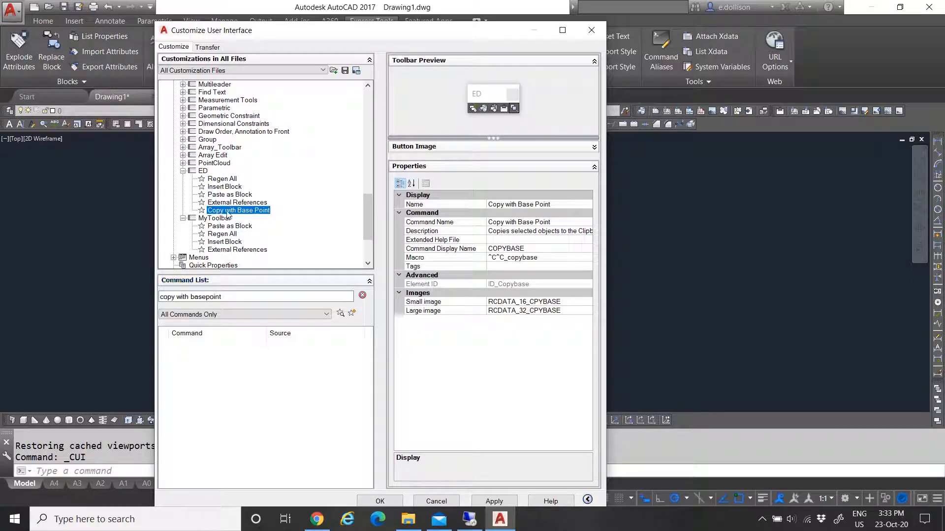
{"action": "left_click", "coordinate": [525, 249]}
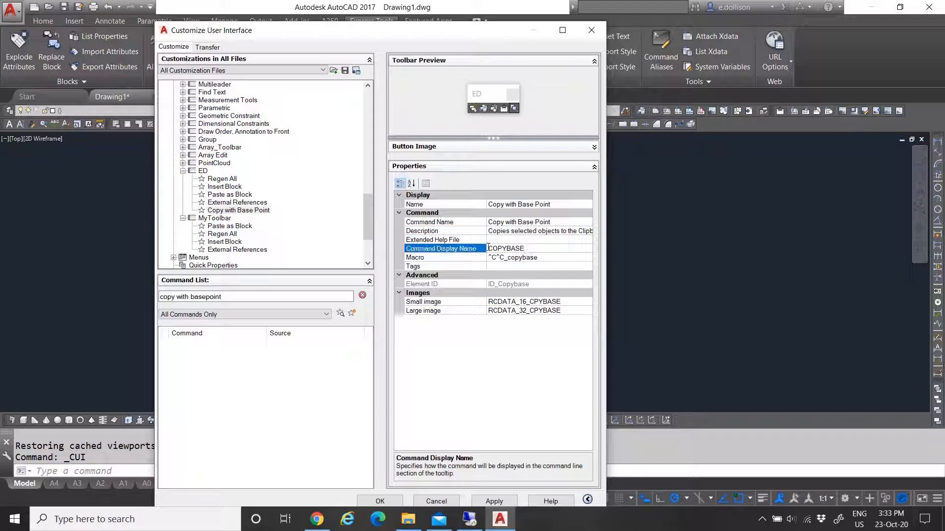
{"action": "double_click", "coordinate": [502, 248]}
{"action": "right_click", "coordinate": [503, 249]}
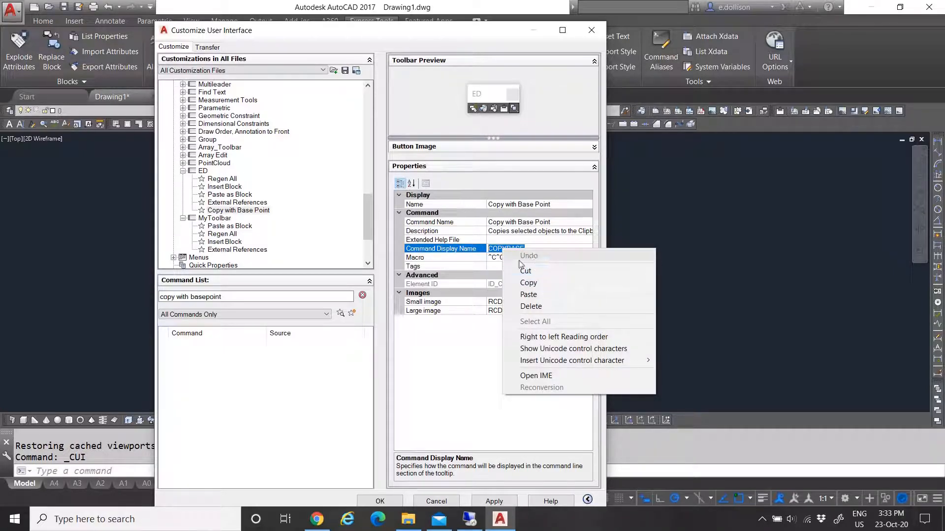
{"action": "left_click", "coordinate": [498, 223]}
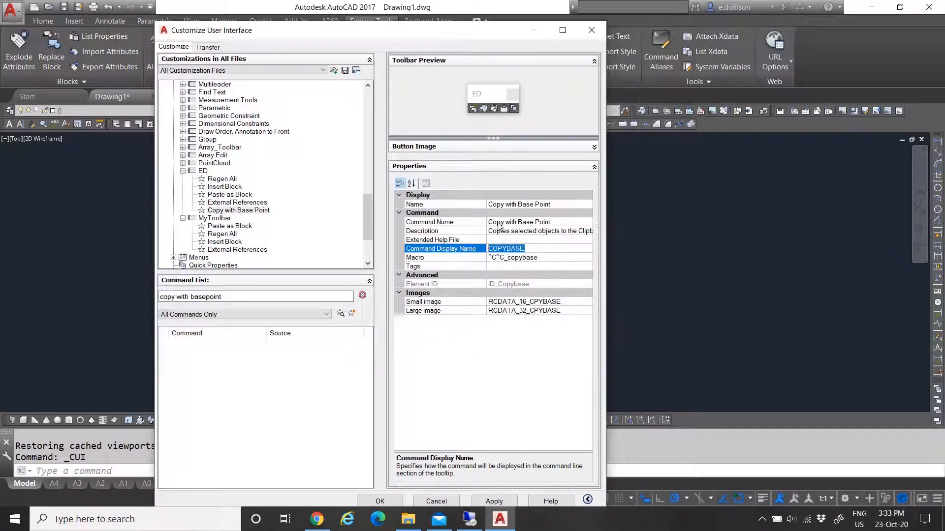
- Search the command list for "copy with base point" and add Copy with Base Point as the first command in MyToolbar
{"action": "left_click", "coordinate": [205, 297]}
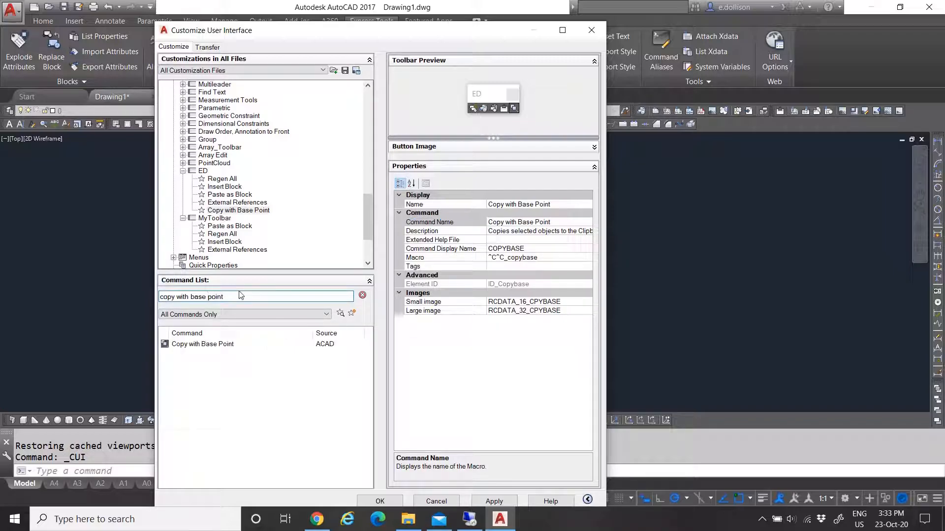
{"action": "left_click", "coordinate": [225, 344]}
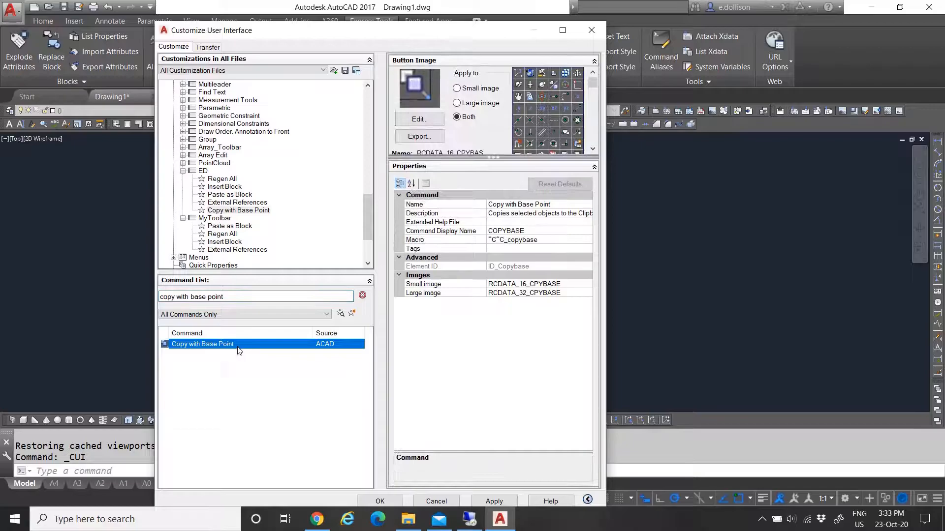
{"action": "left_click_drag", "start_coordinate": [211, 350], "coordinate": [229, 190]}
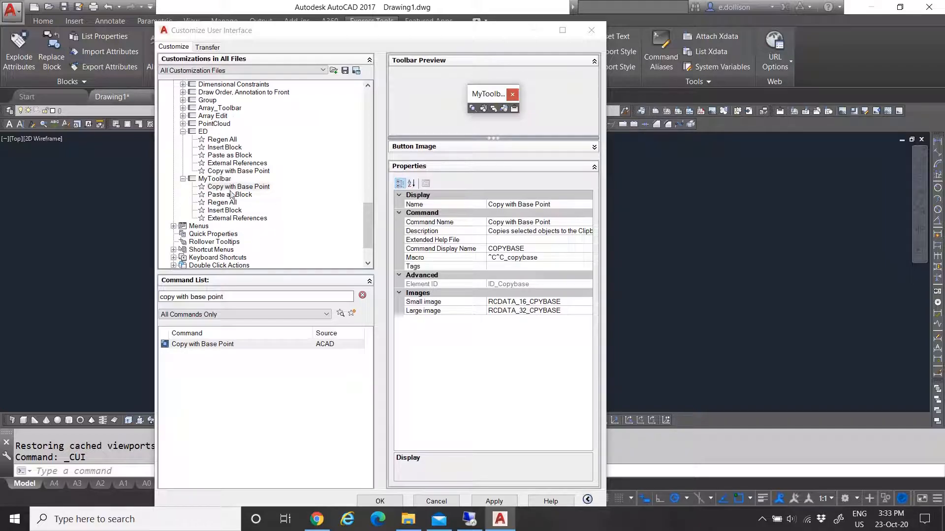
- Reorder MyToolbar's commands to Insert Block, Paste as Block, Copy with Base Point, Regen All and External References
{"action": "left_click", "coordinate": [217, 187]}
{"action": "left_click", "coordinate": [224, 195]}
{"action": "left_click", "coordinate": [223, 202]}
{"action": "left_click", "coordinate": [230, 194]}
{"action": "left_click_drag", "start_coordinate": [230, 194], "coordinate": [231, 186]}
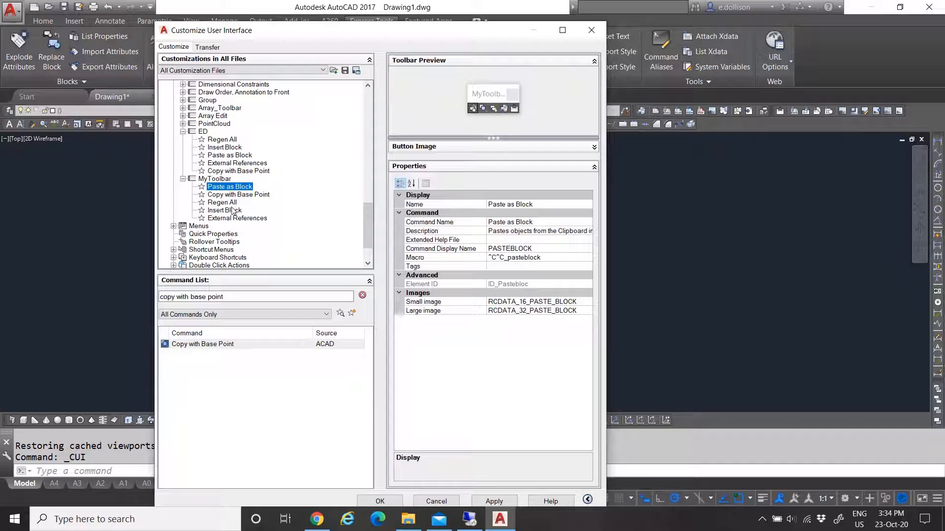
{"action": "left_click_drag", "start_coordinate": [229, 213], "coordinate": [227, 183]}
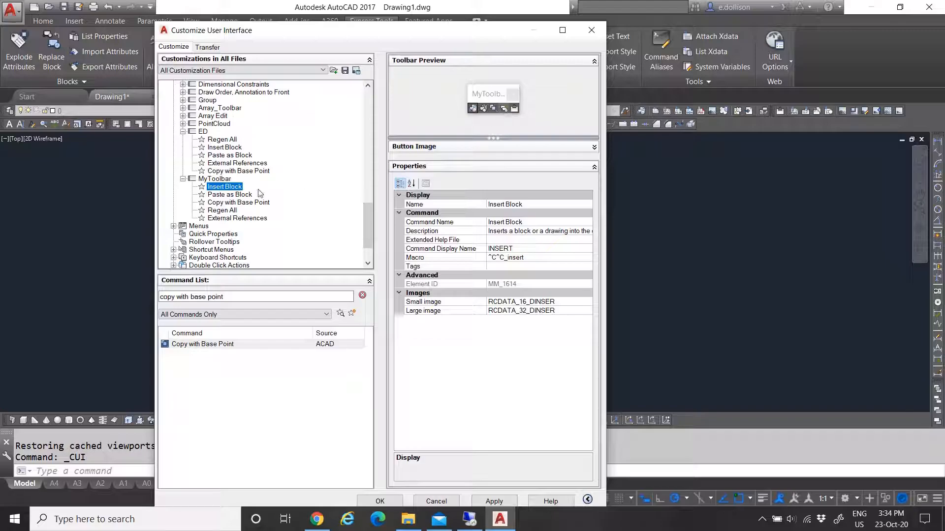
{"action": "left_click", "coordinate": [504, 108]}
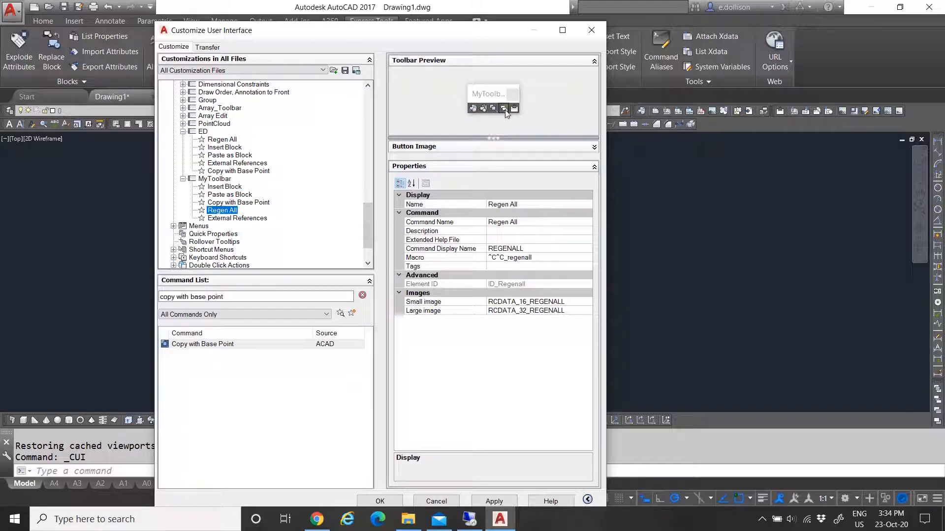
{"action": "left_click", "coordinate": [234, 221]}
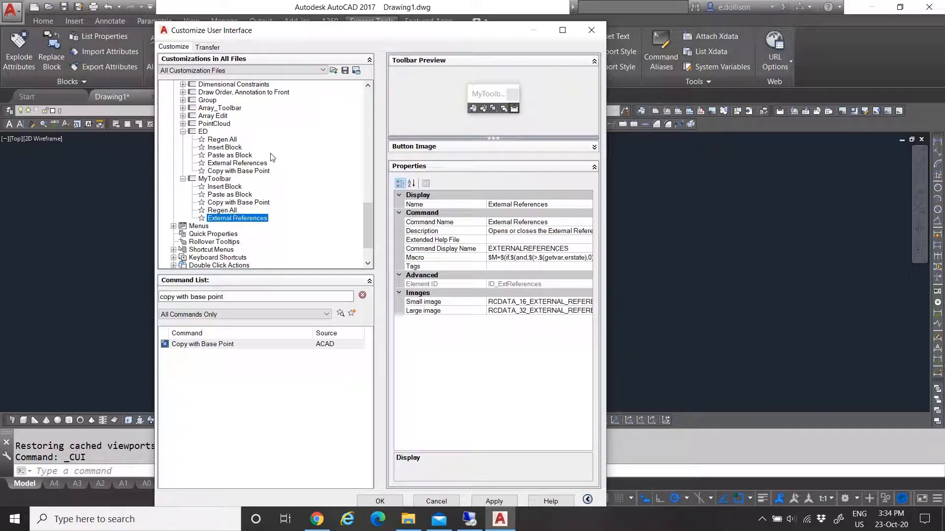
- Collapse the ED and MyToolbar entries, apply the interface customization and close the customization dialog
{"action": "left_click", "coordinate": [183, 131]}
{"action": "left_click", "coordinate": [183, 139]}
{"action": "scroll", "coordinate": [197, 172], "scroll_direction": "up", "scroll_amount": 3}
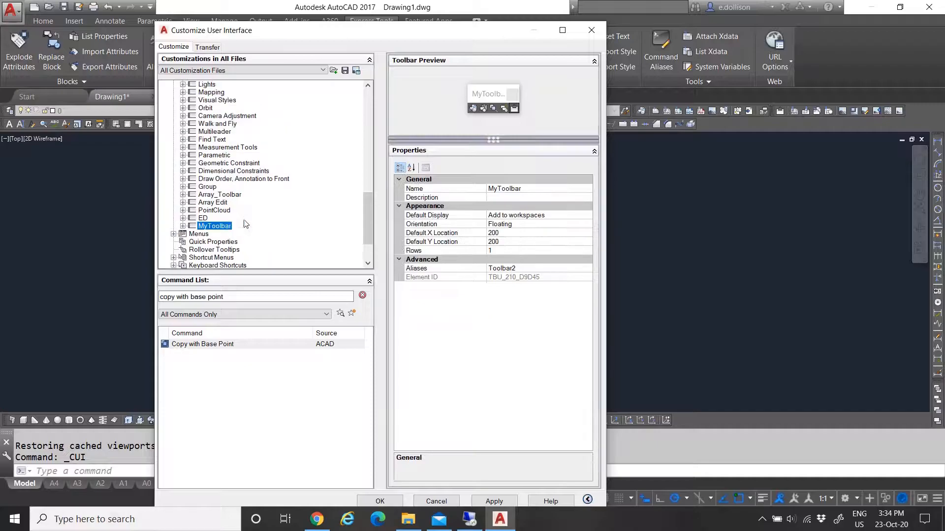
{"action": "left_click", "coordinate": [494, 500]}
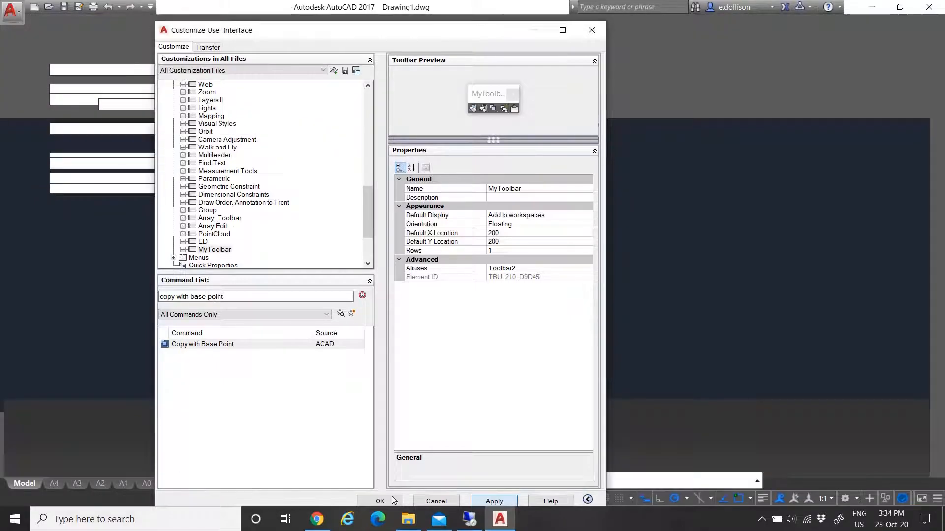
{"action": "left_click", "coordinate": [380, 500]}
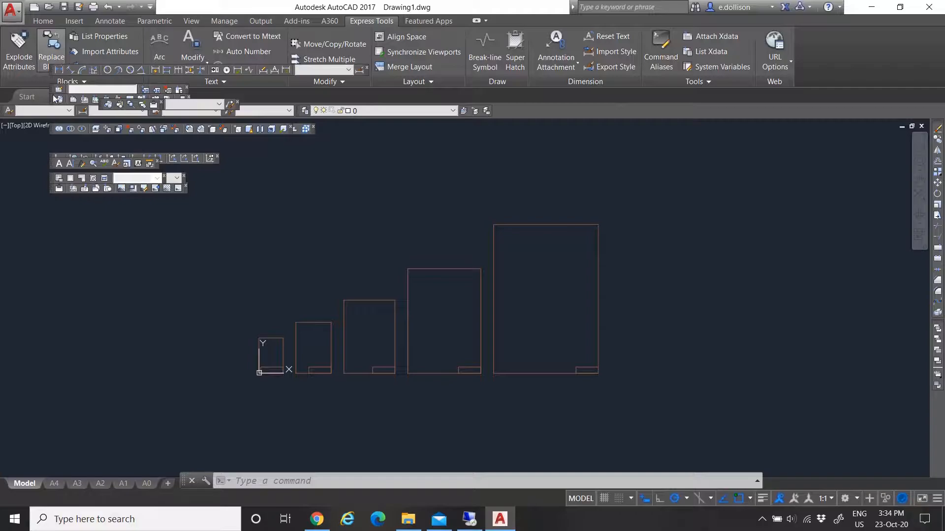
- Dock the floating Refedit and Inquiry toolbars side by side after Layers in the row above the drawing area
{"action": "left_click_drag", "start_coordinate": [51, 90], "coordinate": [332, 117]}
{"action": "left_click_drag", "start_coordinate": [549, 112], "coordinate": [561, 111]}
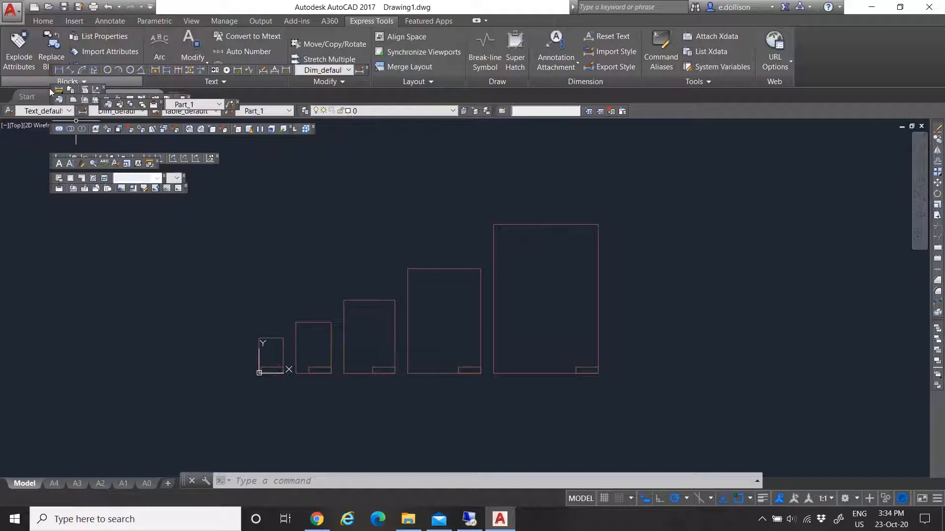
{"action": "left_click_drag", "start_coordinate": [52, 90], "coordinate": [499, 391]}
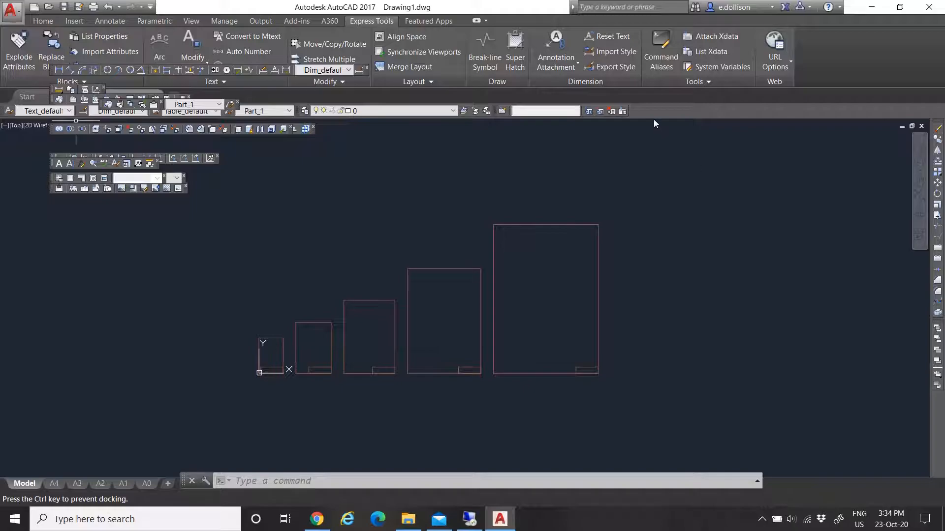
{"action": "left_click_drag", "start_coordinate": [657, 111], "coordinate": [656, 111]}
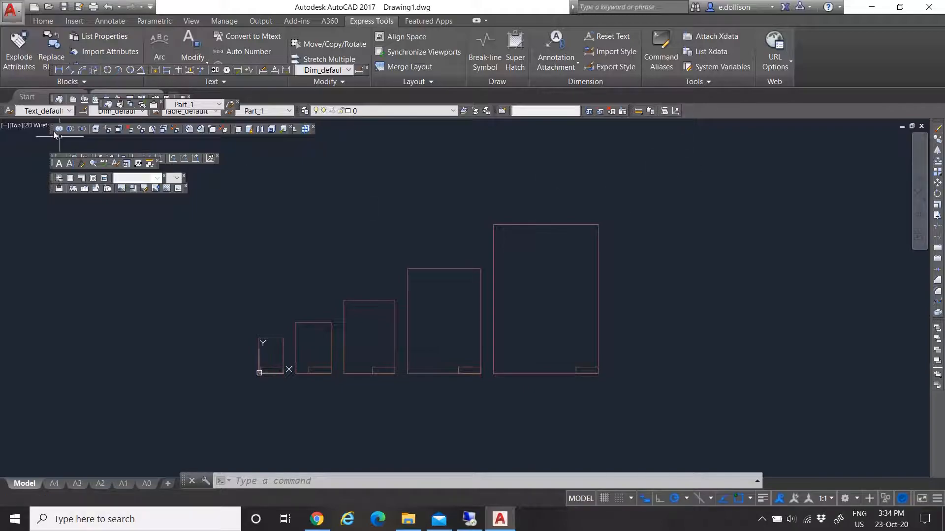
- Dock MyToolbar after Inquiry and the Multileader toolbar between Layers and Refedit in the row above the drawing
{"action": "left_click_drag", "start_coordinate": [100, 107], "coordinate": [761, 146]}
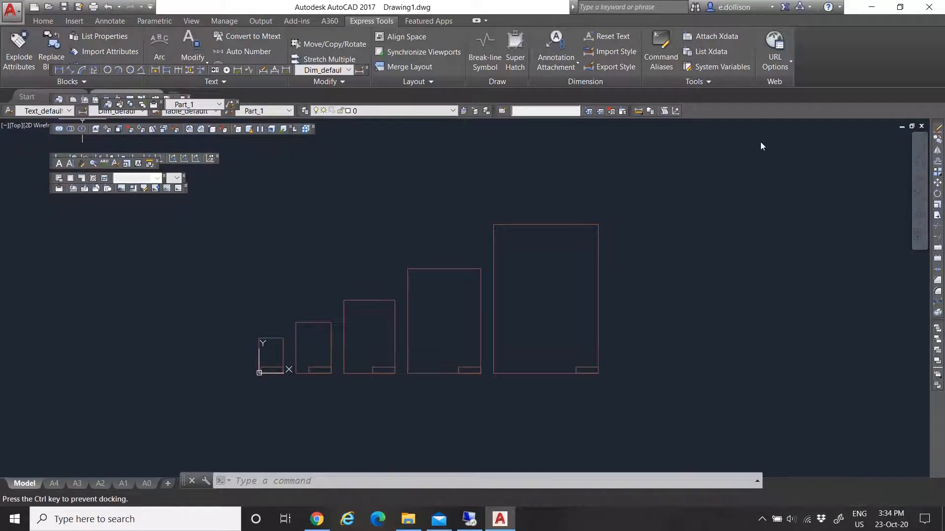
{"action": "left_click_drag", "start_coordinate": [730, 105], "coordinate": [716, 112]}
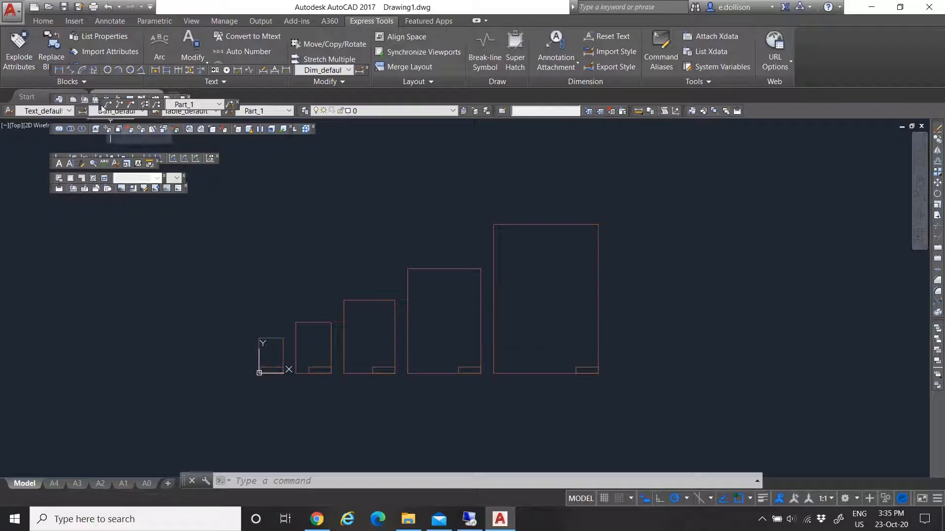
{"action": "left_click_drag", "start_coordinate": [102, 105], "coordinate": [173, 132]}
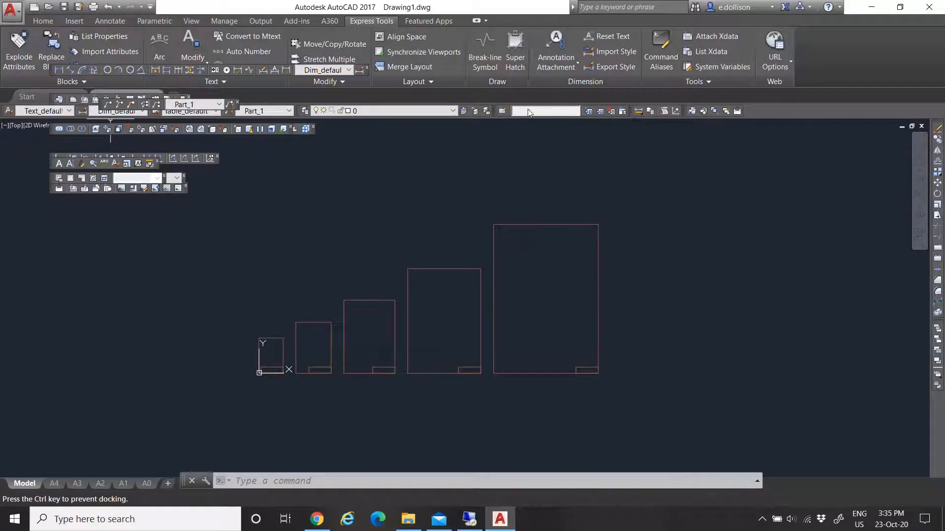
{"action": "left_click_drag", "start_coordinate": [492, 111], "coordinate": [492, 111]}
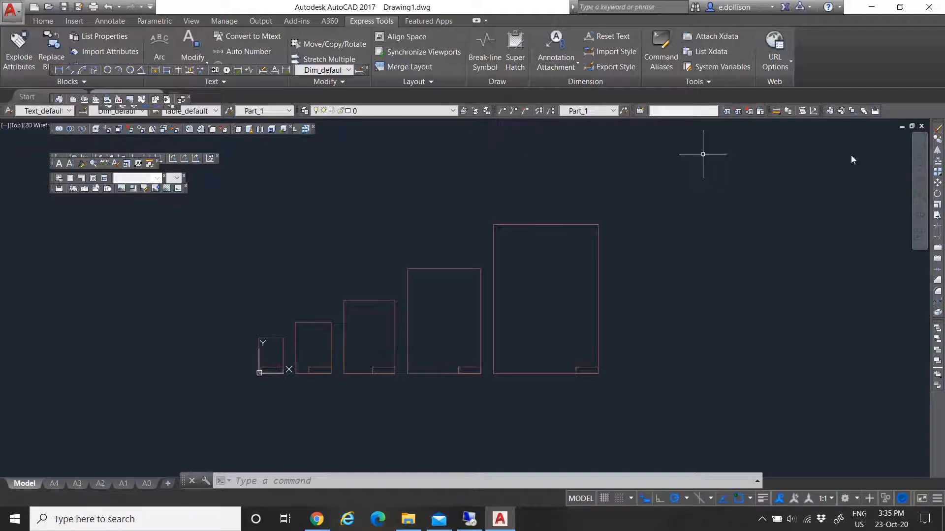
- Float MyToolbar over the drawing and dock it back after Inquiry, and check its entry in the list of available toolbars
{"action": "mouse_move", "coordinate": [824, 111]}
{"action": "left_mouse_down"}
{"action": "mouse_move", "coordinate": [400, 202]}
{"action": "mouse_move", "coordinate": [299, 195]}
{"action": "left_mouse_up"}
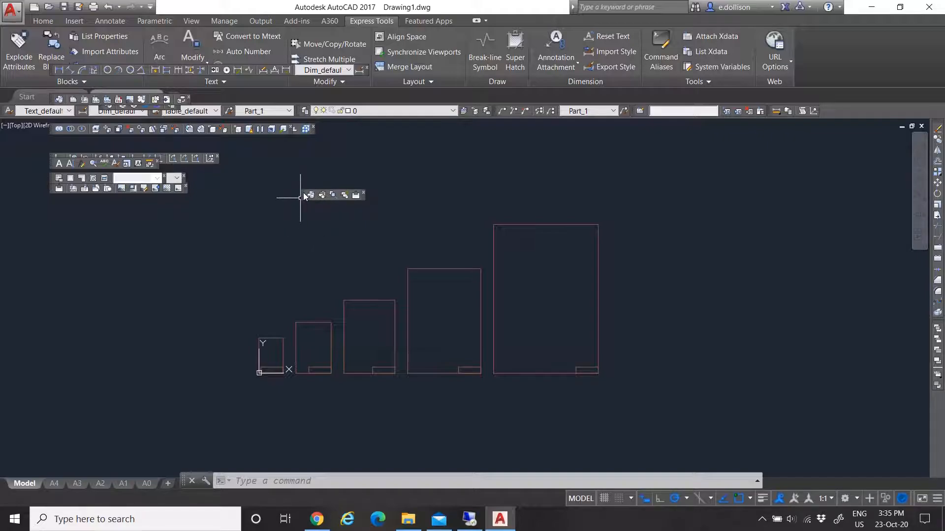
{"action": "left_click_drag", "start_coordinate": [306, 197], "coordinate": [306, 197]}
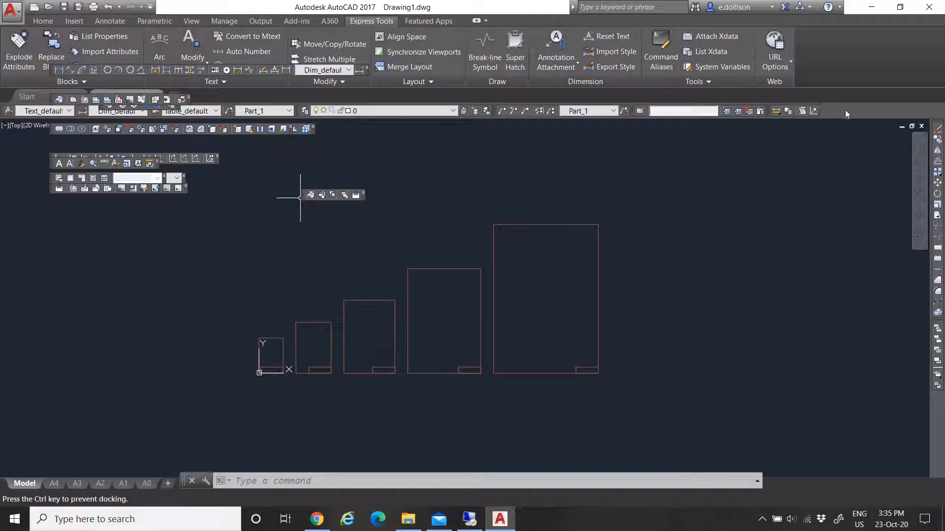
{"action": "left_click_drag", "start_coordinate": [845, 111], "coordinate": [844, 111]}
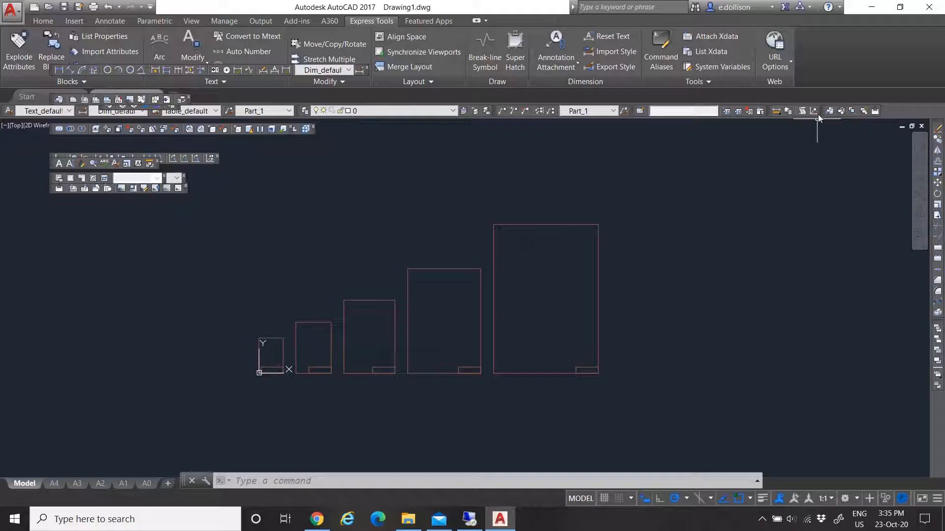
{"action": "right_click", "coordinate": [823, 111]}
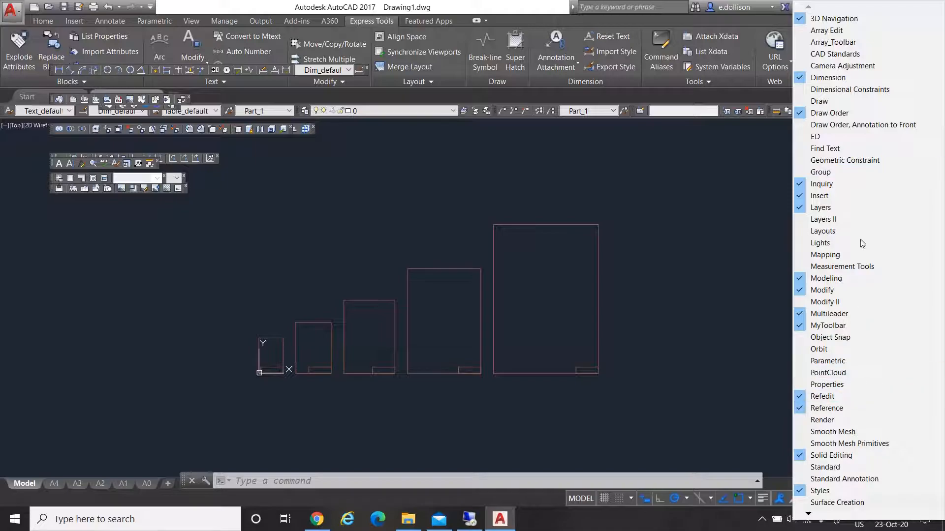
{"action": "left_click", "coordinate": [749, 238]}
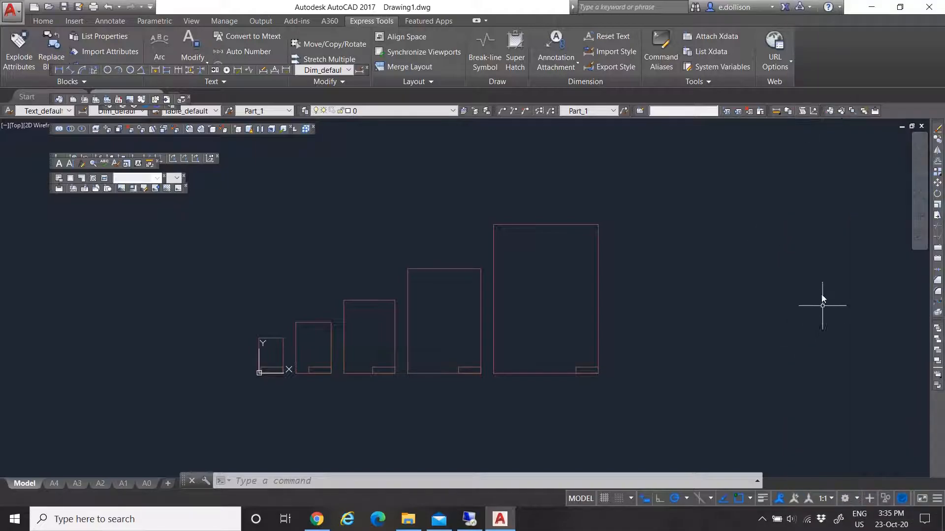
- Dock the Solid Editing toolbar along the drawing area's lower edge and the Modeling toolbar ahead of it in the same row
{"action": "left_click_drag", "start_coordinate": [52, 131], "coordinate": [75, 353]}
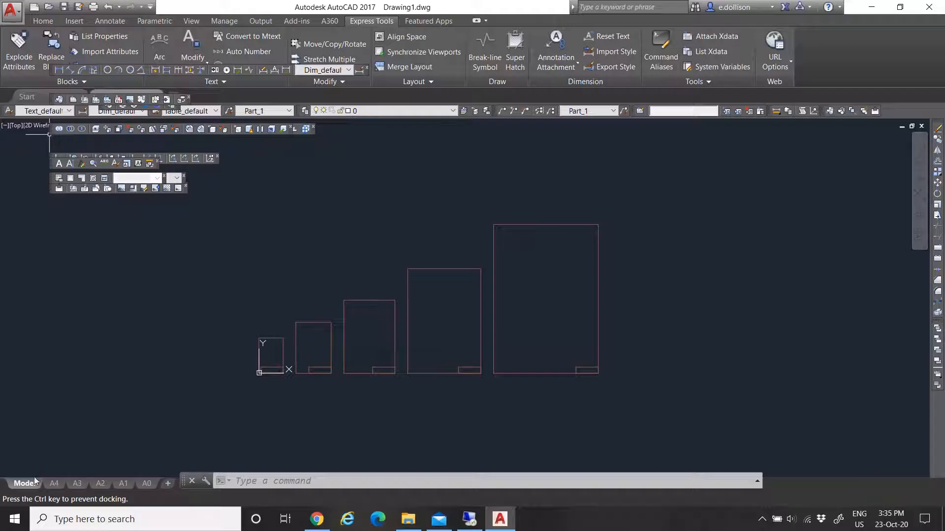
{"action": "left_click_drag", "start_coordinate": [34, 481], "coordinate": [44, 473]}
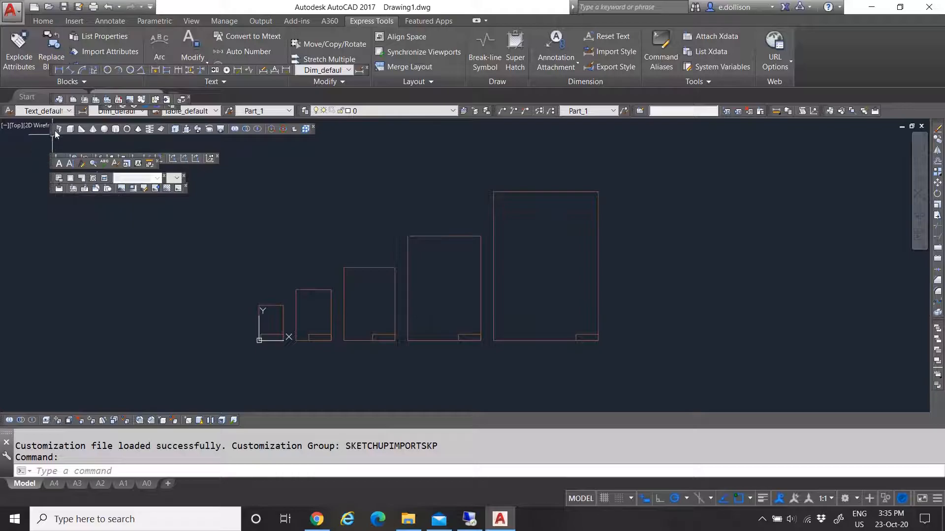
{"action": "left_click_drag", "start_coordinate": [52, 128], "coordinate": [45, 382]}
{"action": "left_click_drag", "start_coordinate": [2, 422], "coordinate": [7, 419]}
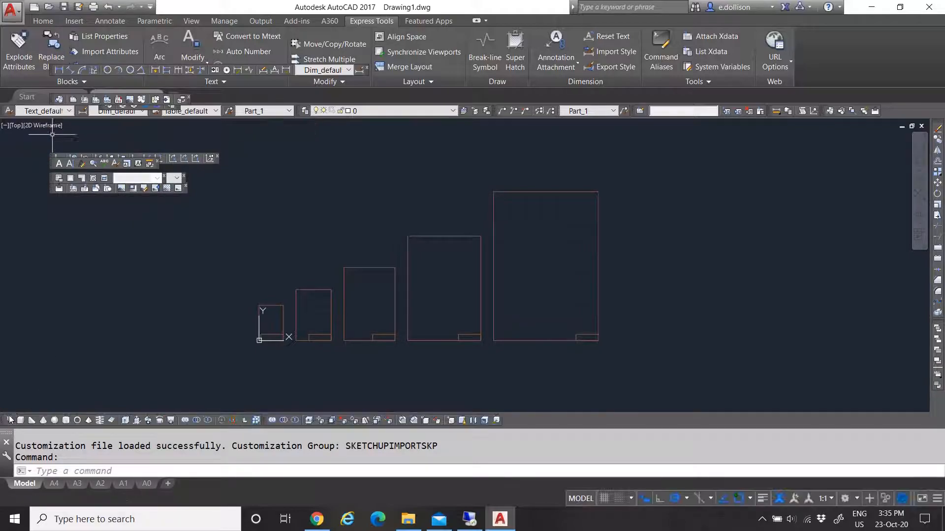
- Dock the floating Text toolbar at the start of a second row above the drawing, with the Insert toolbar after it
{"action": "left_click_drag", "start_coordinate": [51, 163], "coordinate": [275, 126]}
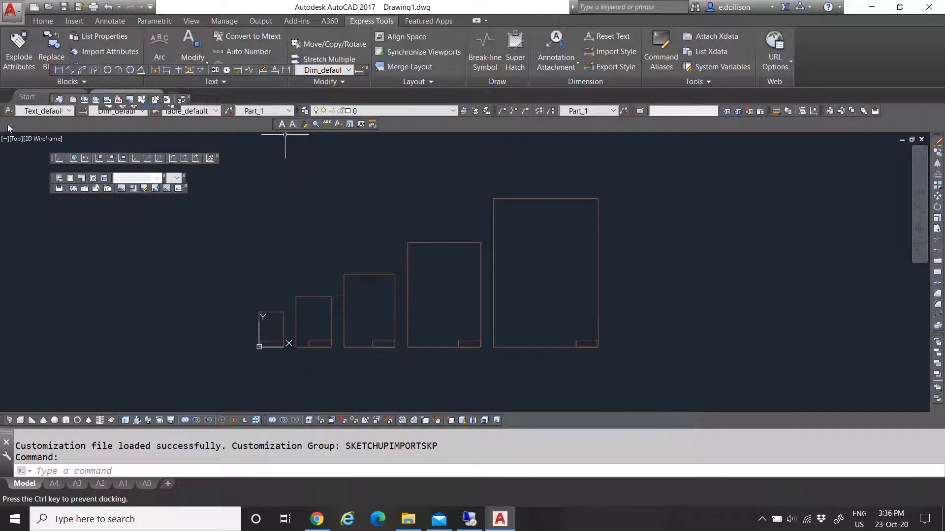
{"action": "left_click_drag", "start_coordinate": [2, 127], "coordinate": [5, 126]}
{"action": "left_click_drag", "start_coordinate": [53, 99], "coordinate": [178, 127]}
- Dock the UCS and Visual Styles toolbars after Solid Editing below the drawing, and the Viewports toolbar after Insert in the second row above it
{"action": "left_click_drag", "start_coordinate": [52, 166], "coordinate": [53, 164]}
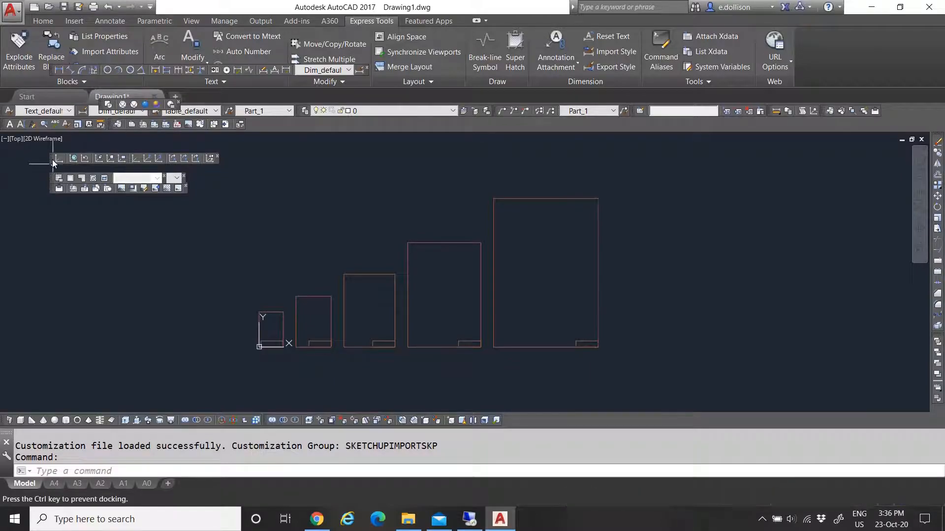
{"action": "left_click_drag", "start_coordinate": [523, 424], "coordinate": [534, 421]}
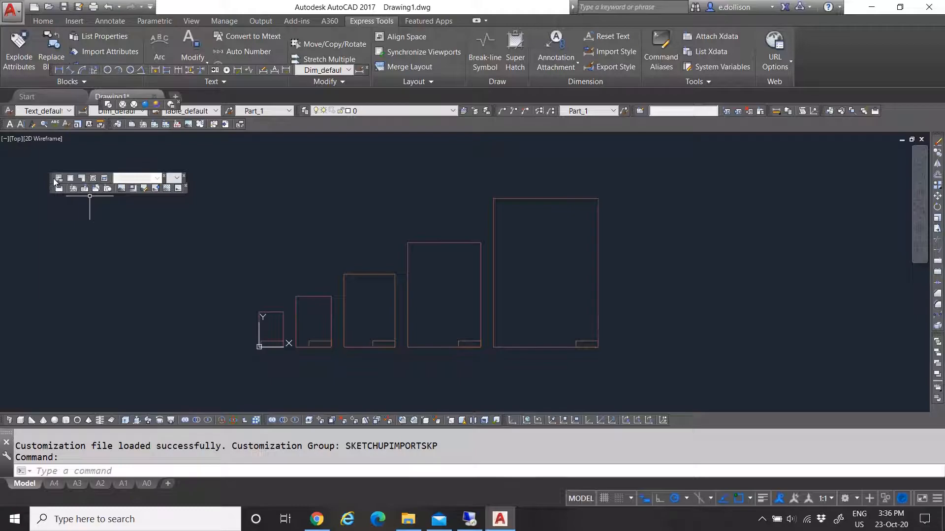
{"action": "left_click_drag", "start_coordinate": [55, 182], "coordinate": [250, 150]}
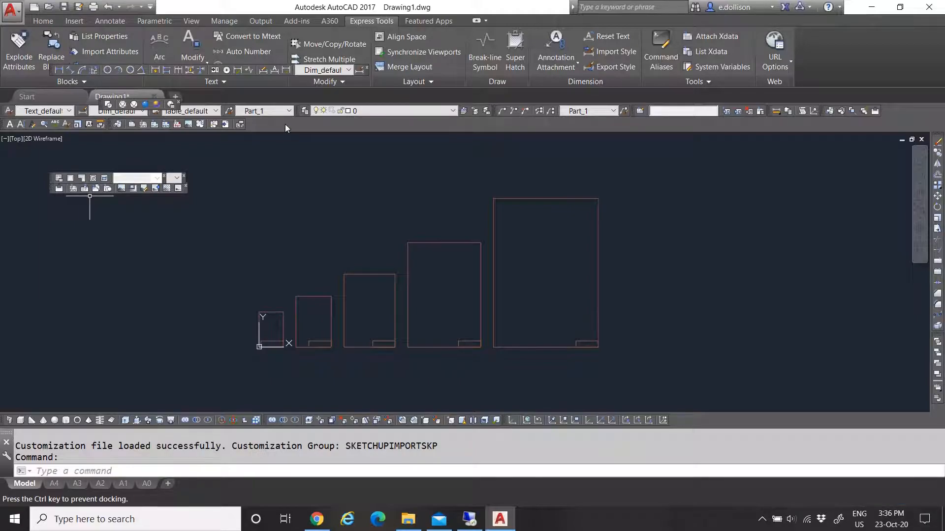
{"action": "left_click_drag", "start_coordinate": [285, 124], "coordinate": [285, 128]}
{"action": "left_click_drag", "start_coordinate": [101, 104], "coordinate": [101, 102]}
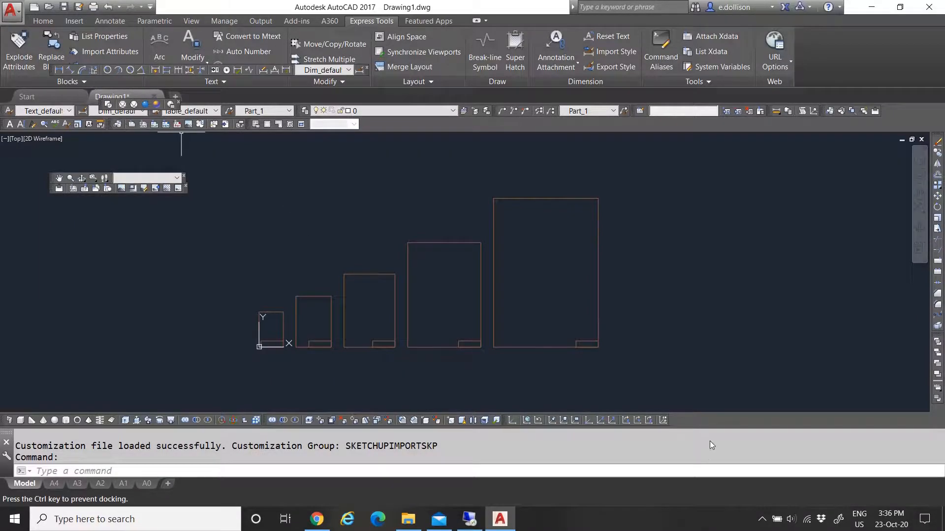
{"action": "left_click_drag", "start_coordinate": [709, 420], "coordinate": [710, 419]}
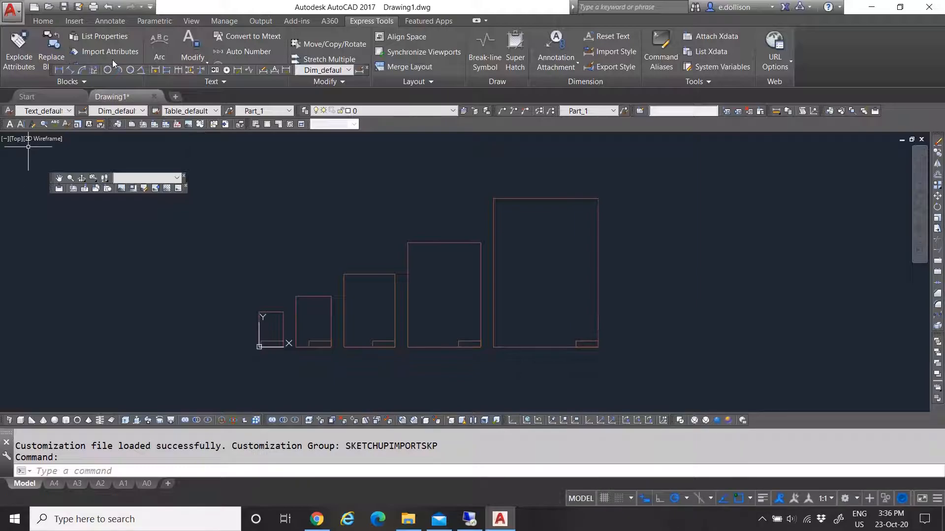
- Dock the Dimension toolbar on the drawing's right edge ahead of Draw Order, and move the Modify toolbar after Viewports above the drawing
{"action": "left_click_drag", "start_coordinate": [54, 69], "coordinate": [158, 111]}
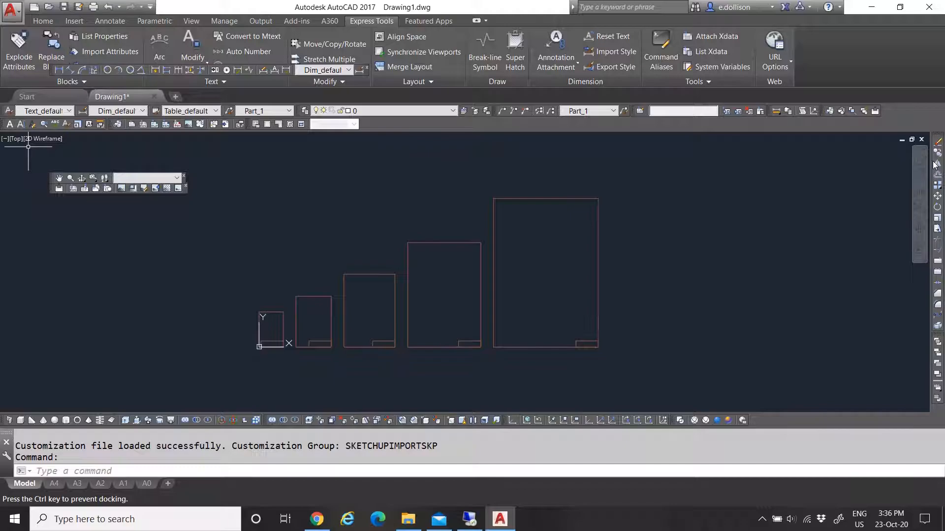
{"action": "left_click_drag", "start_coordinate": [933, 165], "coordinate": [933, 174]}
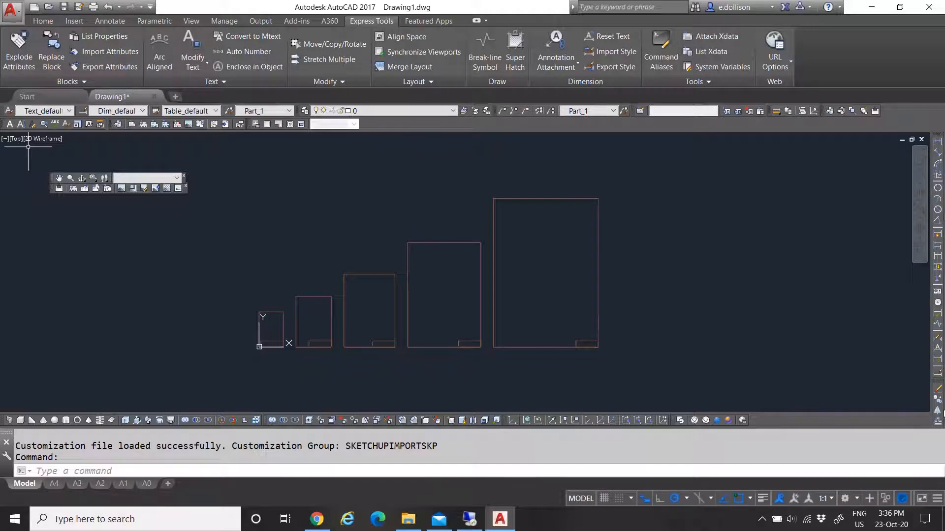
{"action": "left_click_drag", "start_coordinate": [939, 385], "coordinate": [939, 385]}
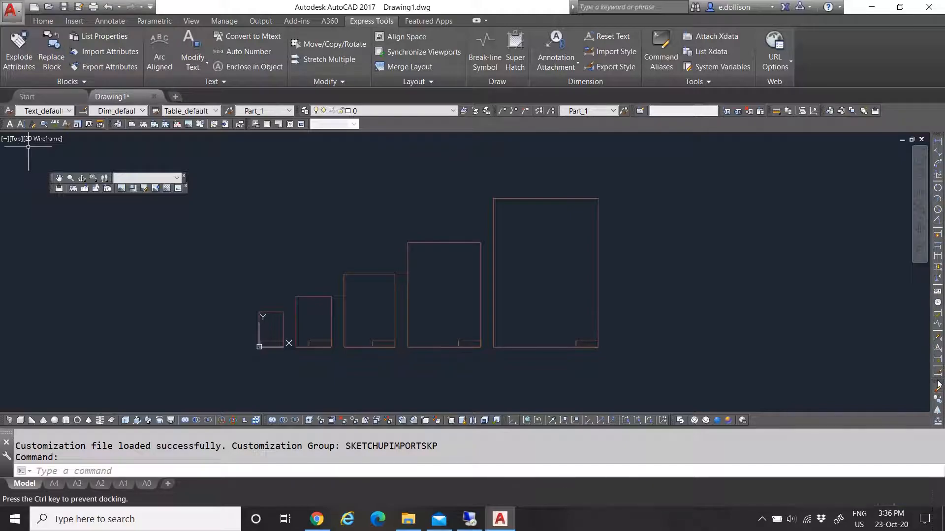
{"action": "left_click_drag", "start_coordinate": [466, 123], "coordinate": [462, 124]}
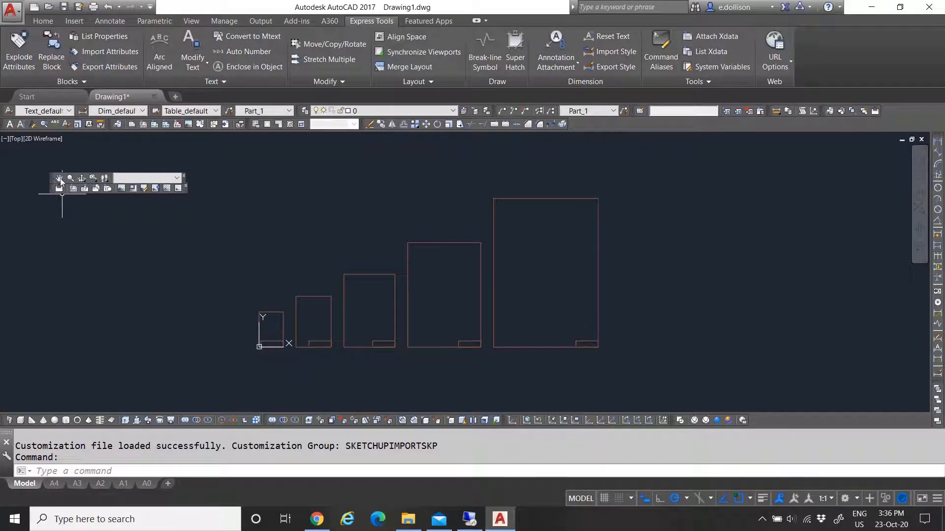
- Remove the 3D Navigation toolbar and the last remaining floating toolbar from the drawing area
{"action": "left_click", "coordinate": [185, 176]}
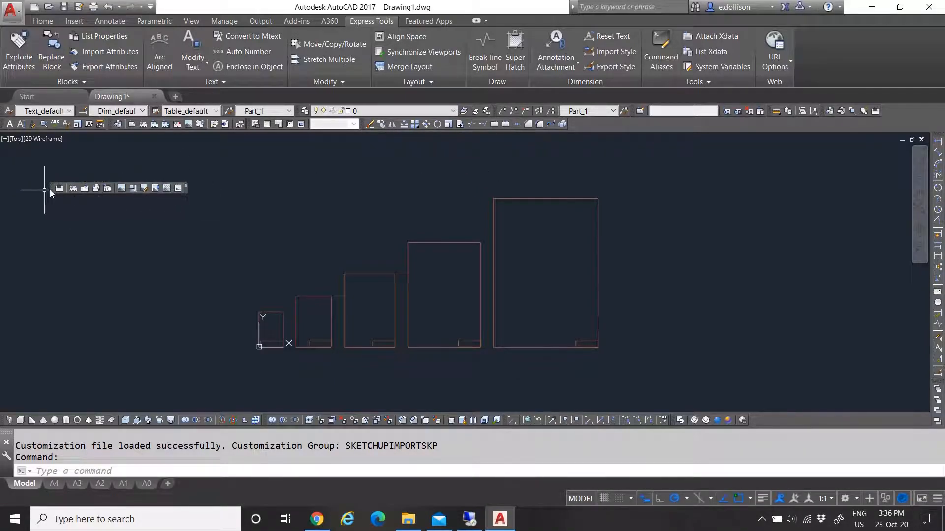
{"action": "left_click_drag", "start_coordinate": [54, 190], "coordinate": [604, 143]}
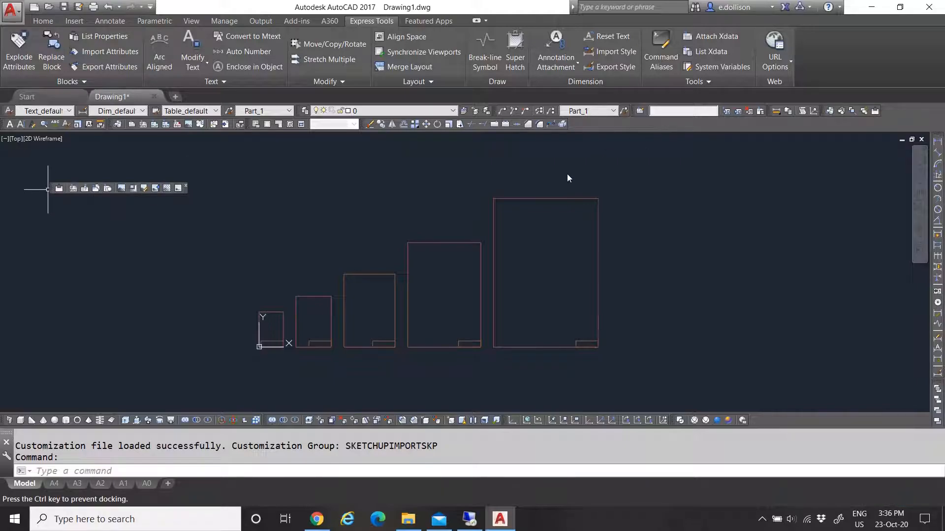
{"action": "left_click_drag", "start_coordinate": [567, 178], "coordinate": [281, 185]}
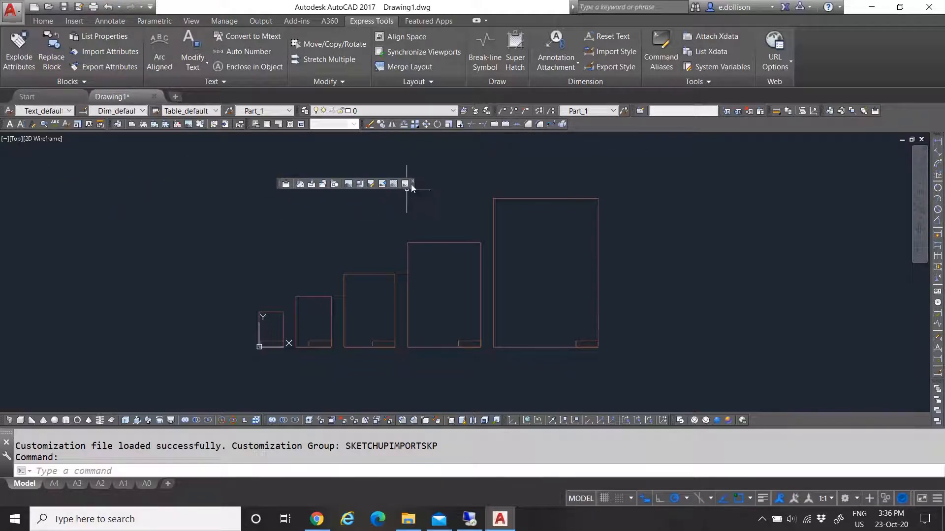
{"action": "left_click", "coordinate": [413, 184]}
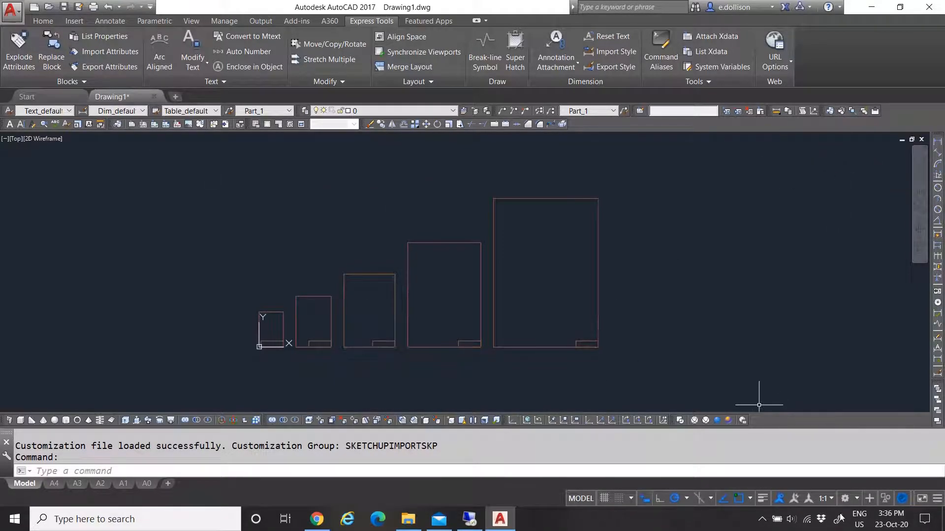
- Review the workspace settings, including how changes are saved when switching workspaces, and accept them
{"action": "left_click", "coordinate": [857, 498]}
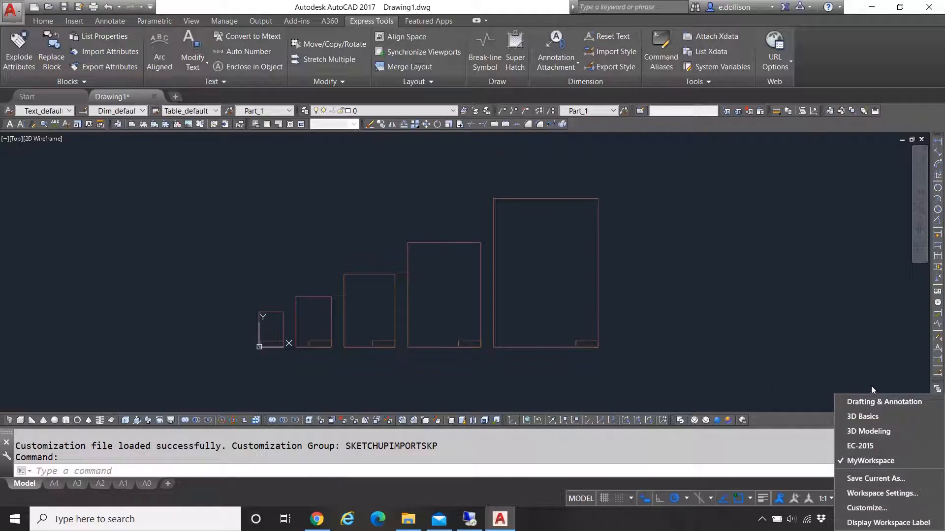
{"action": "left_click", "coordinate": [869, 495]}
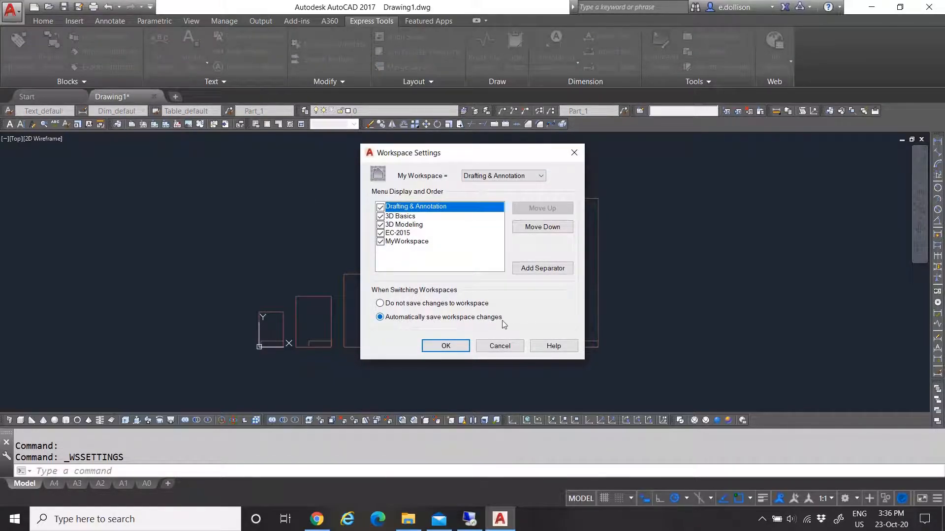
{"action": "left_click", "coordinate": [445, 345]}
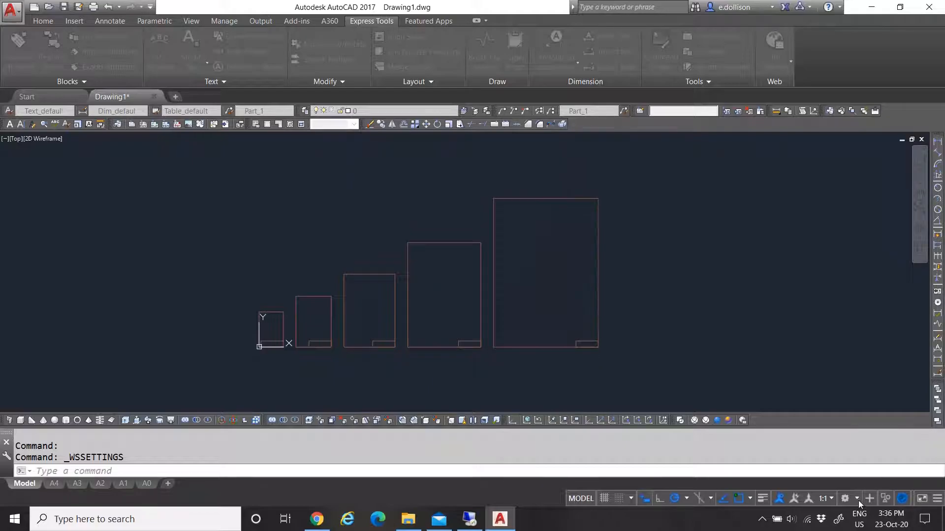
- Save the current layout as the workspace MyWorkspace, replacing the existing one
{"action": "left_click", "coordinate": [857, 499]}
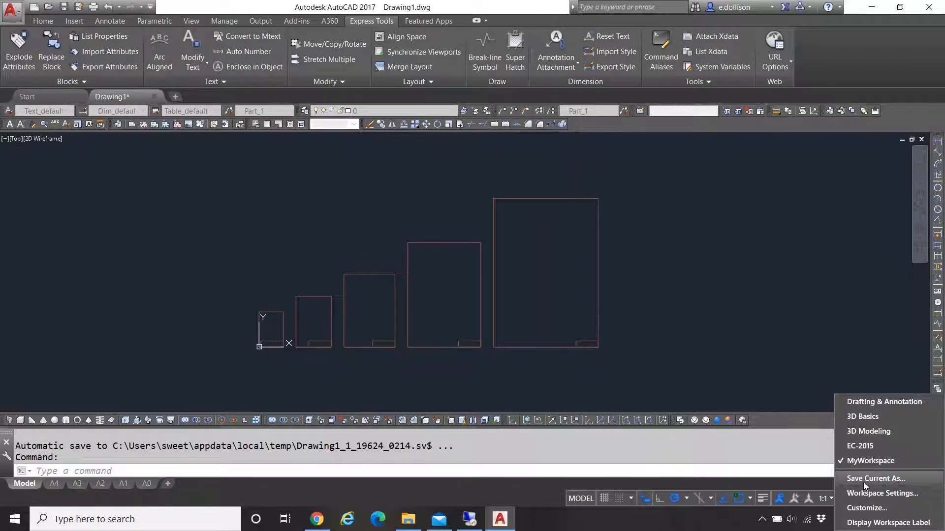
{"action": "left_click", "coordinate": [860, 480]}
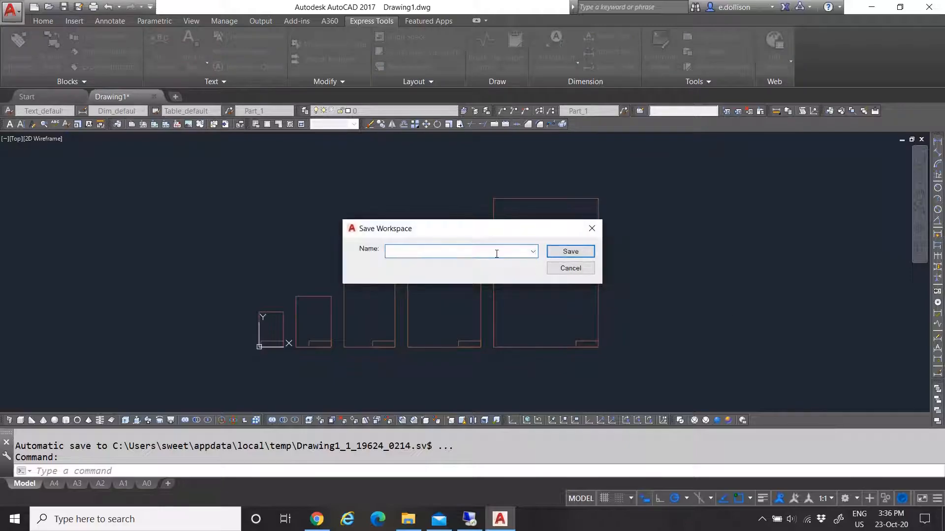
{"action": "left_click", "coordinate": [533, 252]}
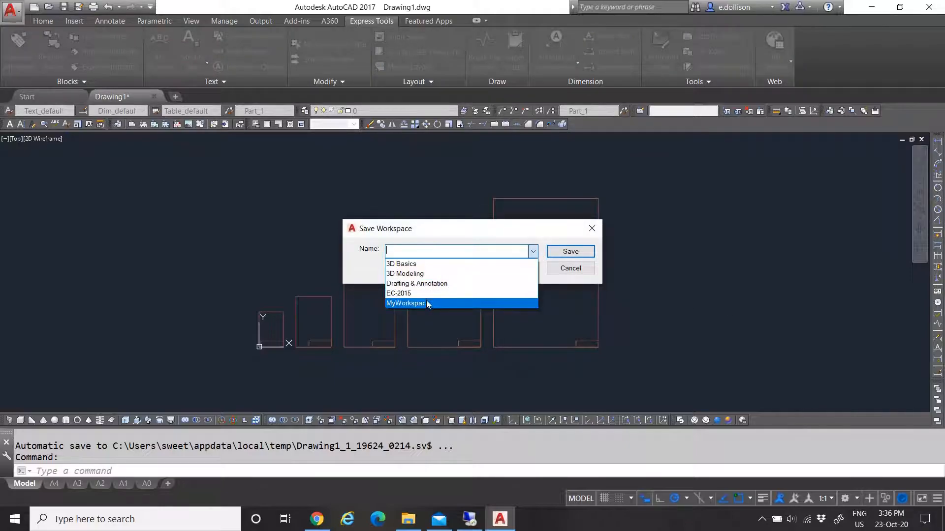
{"action": "left_click", "coordinate": [428, 304]}
{"action": "left_click", "coordinate": [569, 252]}
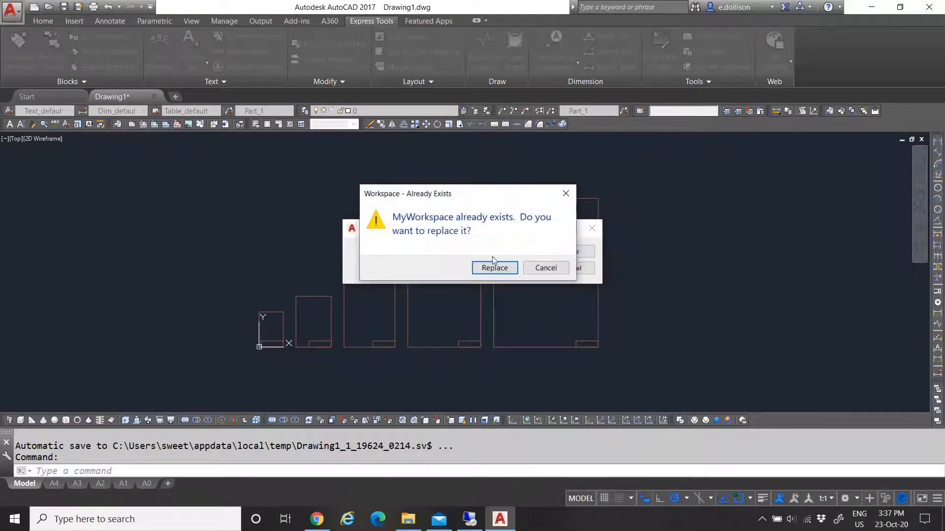
{"action": "left_click", "coordinate": [494, 267]}
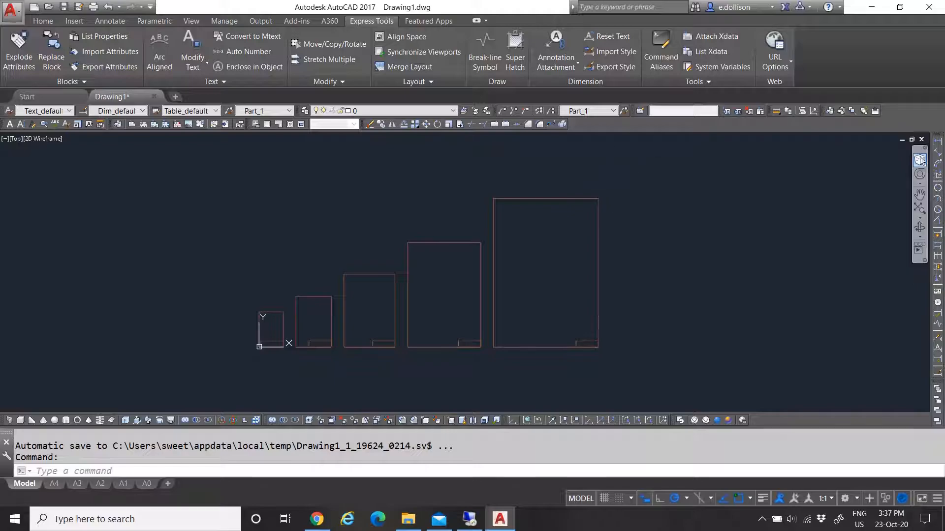
- Examine the full list of AutoCAD toolbars to see which ones are switched on
{"action": "right_click", "coordinate": [901, 114]}
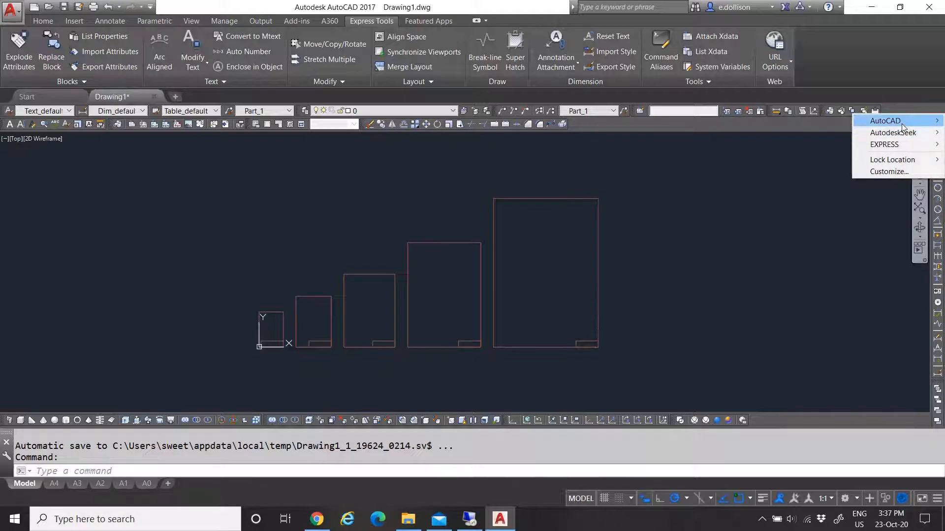
{"action": "mouse_move", "coordinate": [902, 123]}
{"action": "left_click", "coordinate": [895, 105]}
{"action": "right_click", "coordinate": [899, 115]}
{"action": "mouse_move", "coordinate": [888, 126]}
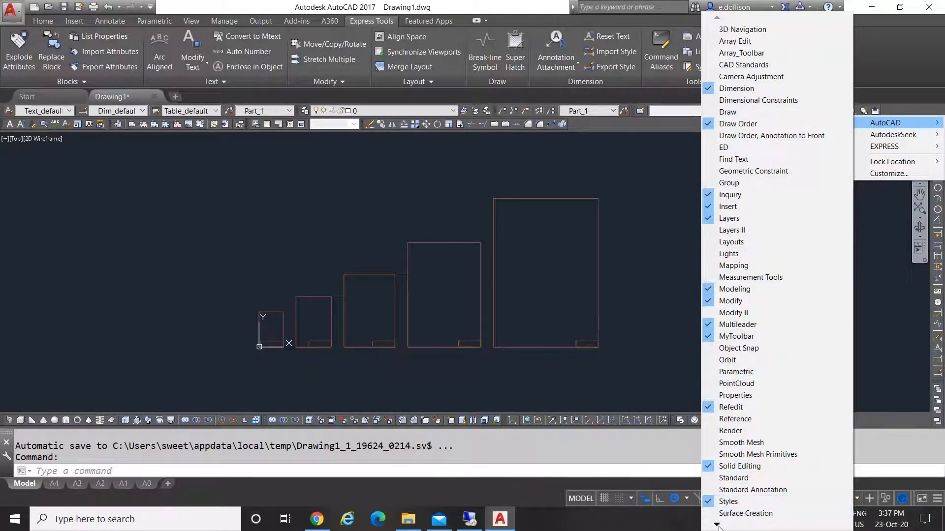
{"action": "mouse_move", "coordinate": [716, 525]}
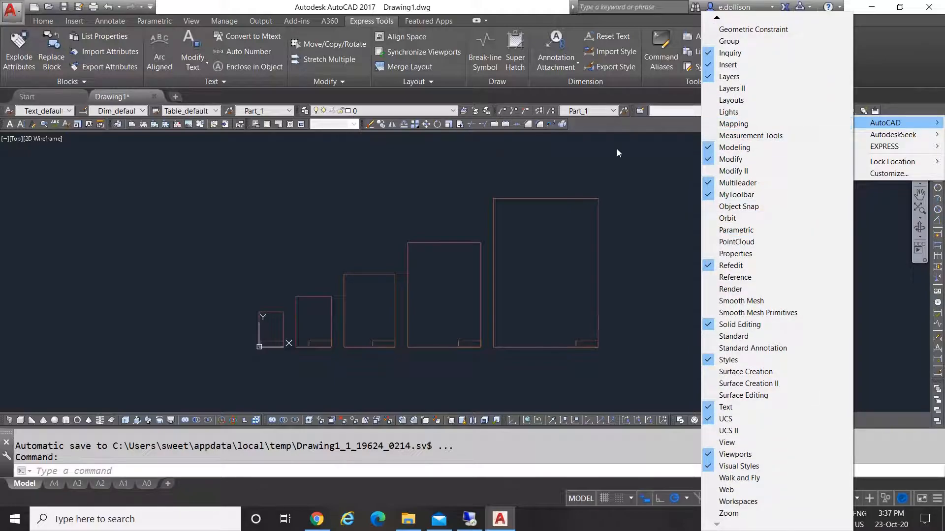
{"action": "left_click", "coordinate": [640, 199]}
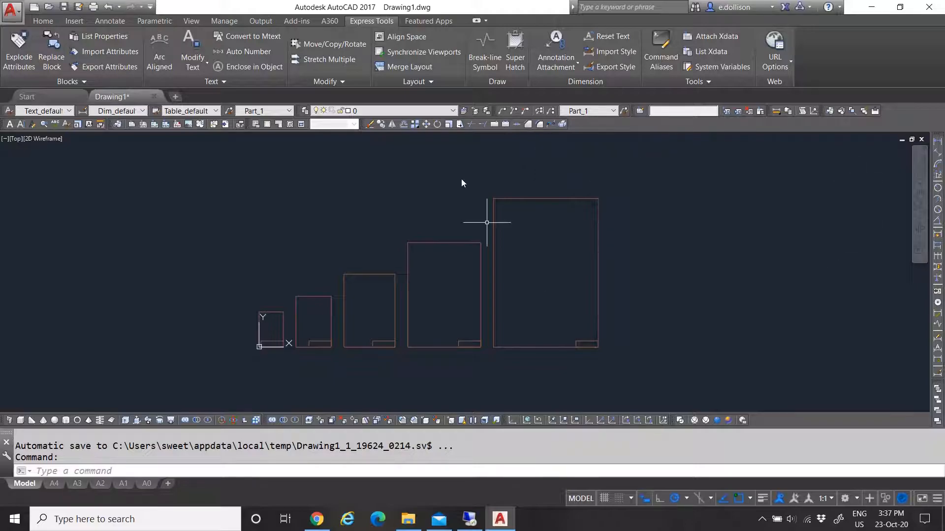
- Minimize the ribbon in stages until only its tab names remain above the drawing
{"action": "left_click", "coordinate": [477, 21]}
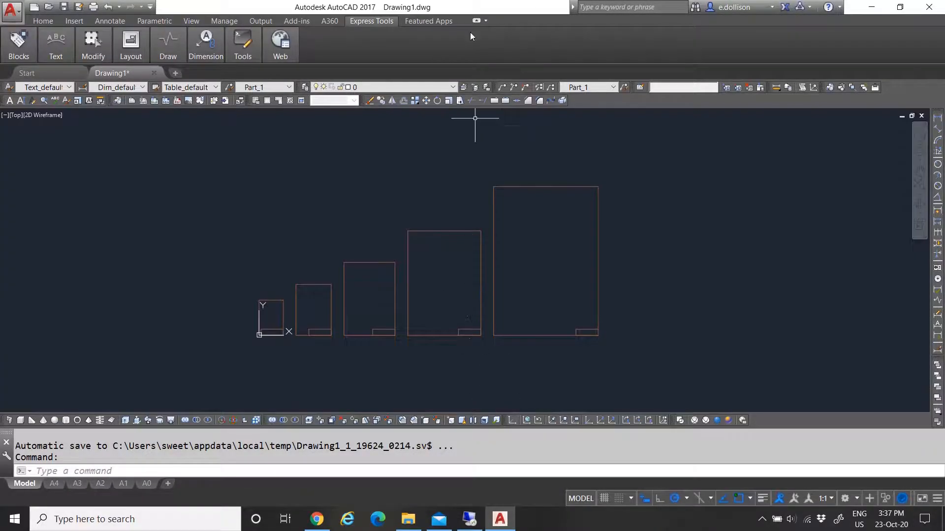
{"action": "left_click", "coordinate": [476, 20]}
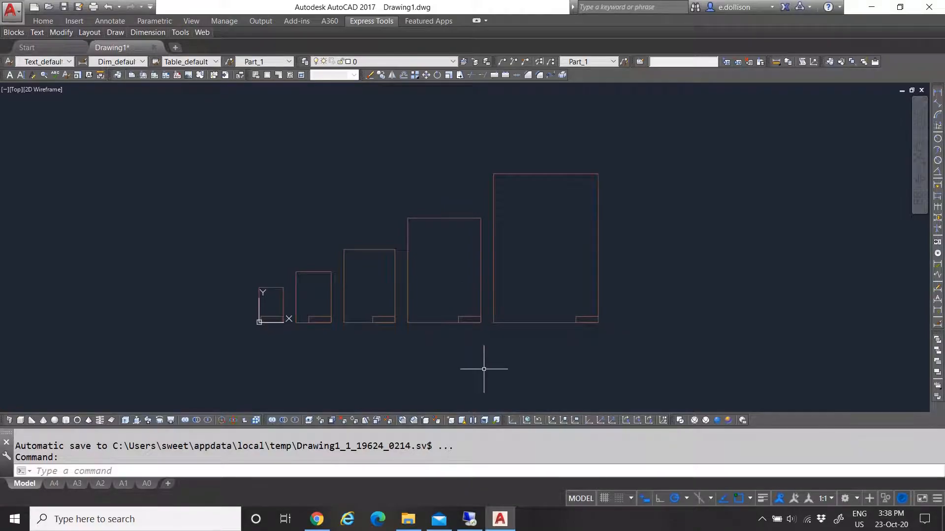
{"action": "left_click", "coordinate": [477, 20]}
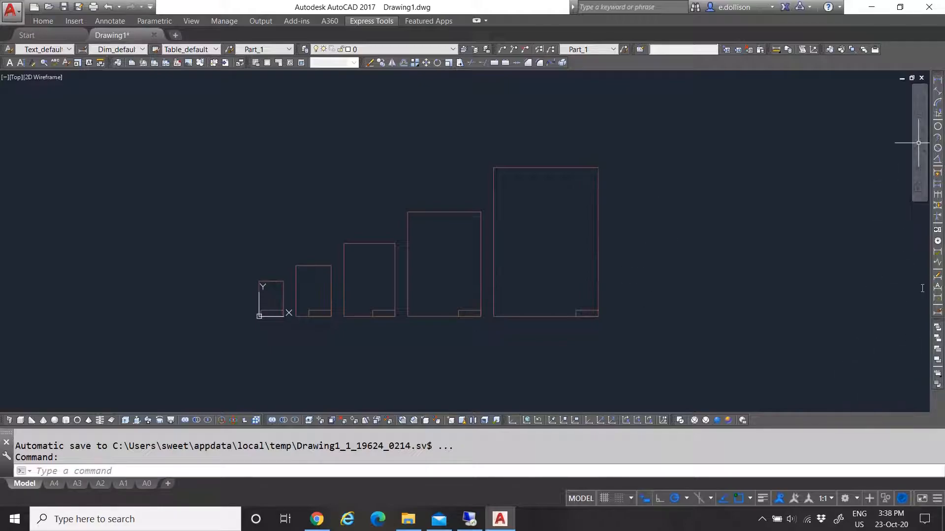
- Add the Draw toolbar to MyWorkspace's toolbars in the Customize User Interface editor and apply the change
{"action": "left_click", "coordinate": [851, 500]}
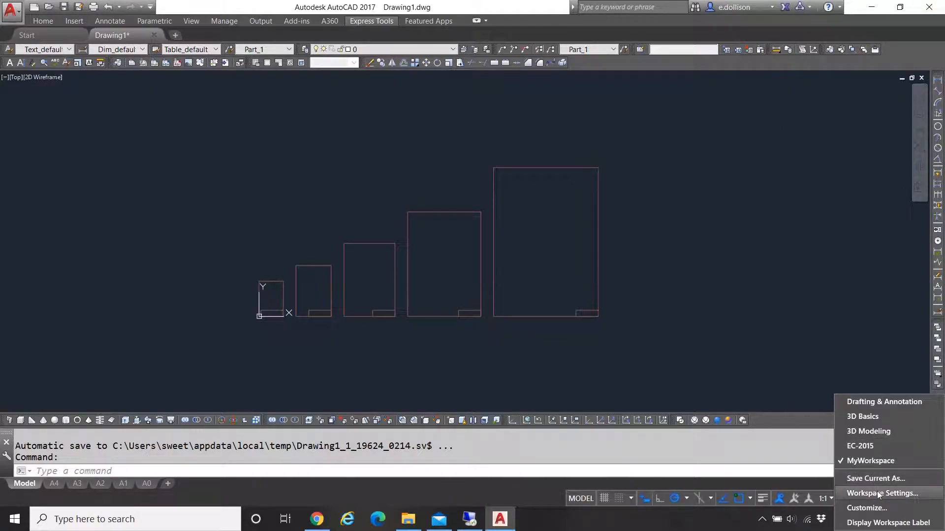
{"action": "left_click", "coordinate": [877, 509]}
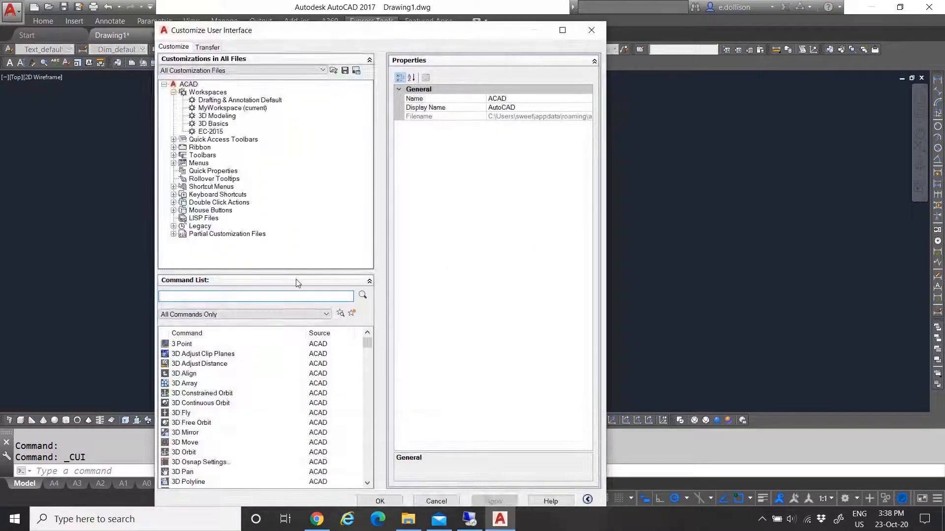
{"action": "left_click", "coordinate": [174, 155]}
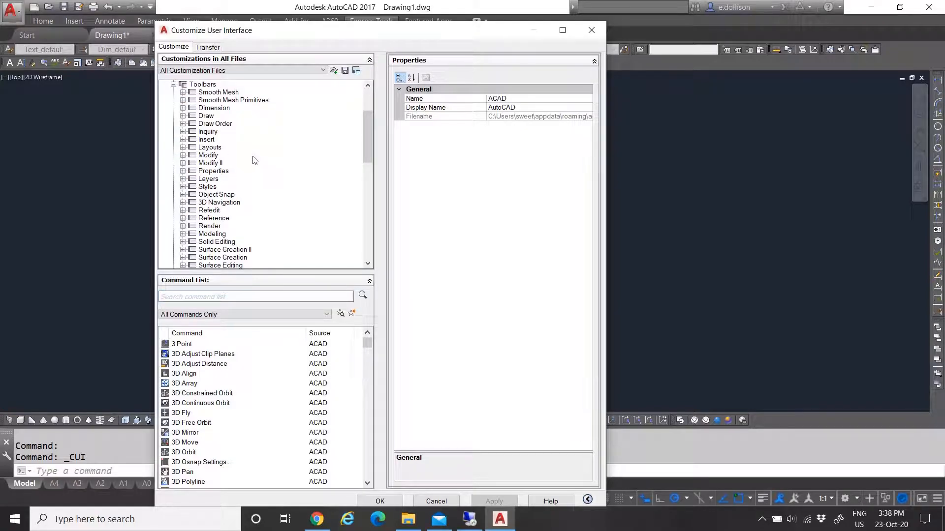
{"action": "left_click", "coordinate": [215, 117]}
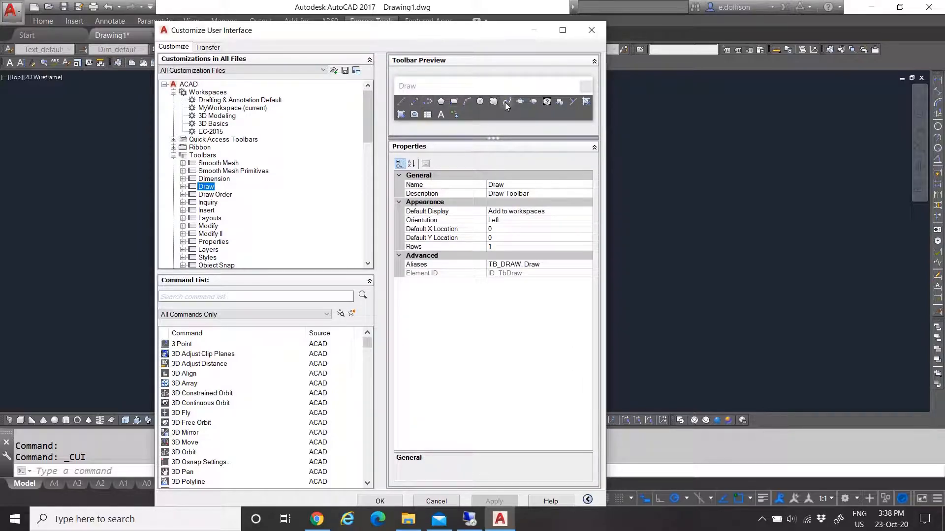
{"action": "left_click", "coordinate": [225, 109]}
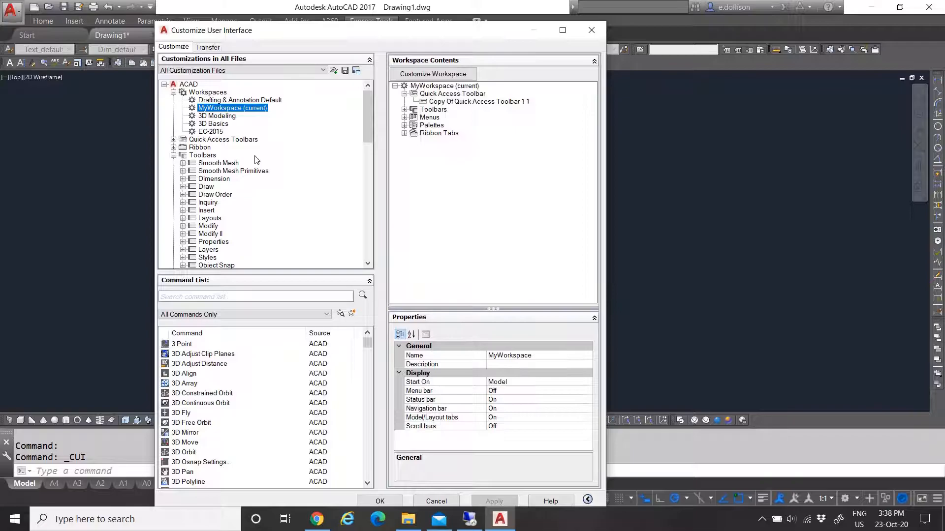
{"action": "left_click_drag", "start_coordinate": [205, 187], "coordinate": [458, 115]}
{"action": "left_click", "coordinate": [492, 502]}
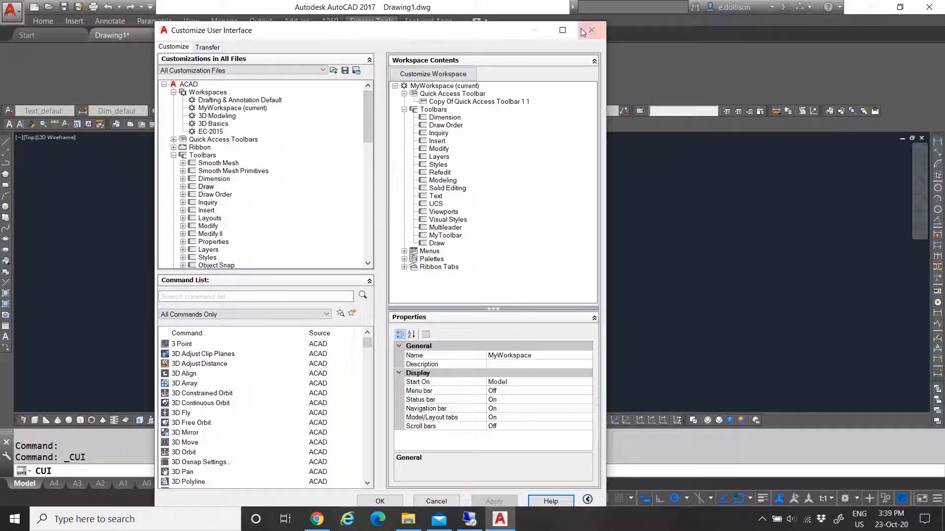
- Accept the interface customization and dock the Draw toolbar horizontally in the second toolbar row above the drawing, beside the Modify toolbar
{"action": "left_click", "coordinate": [380, 501]}
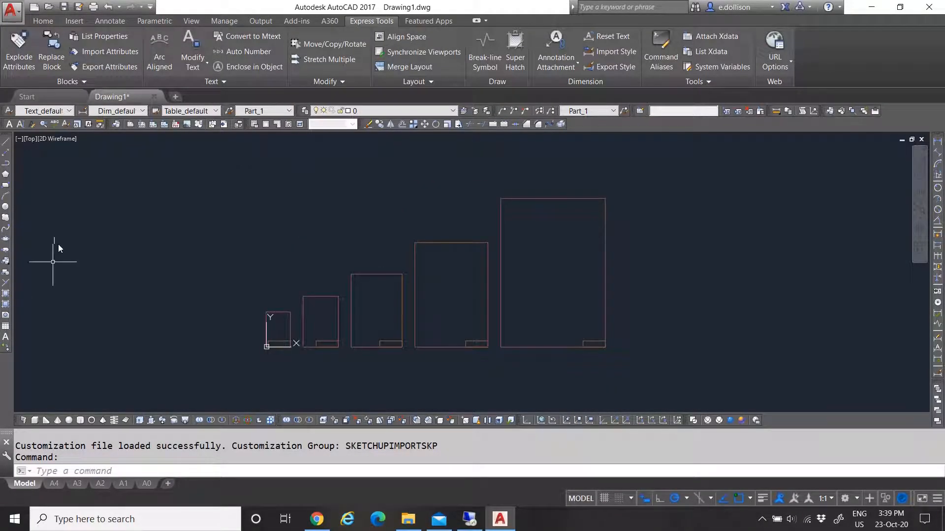
{"action": "left_click_drag", "start_coordinate": [7, 139], "coordinate": [681, 123]}
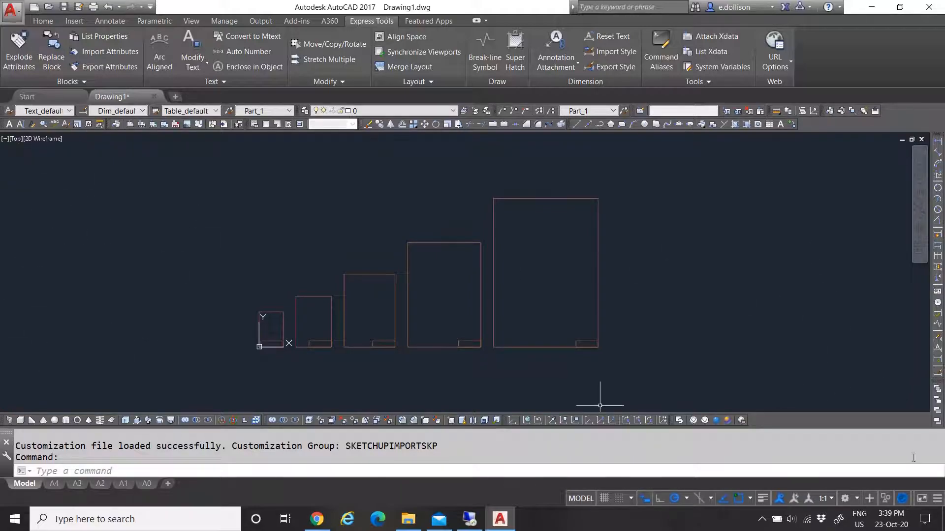
- Save the workspace with the relocated Draw toolbar as MyWorkspace, replacing the existing version
{"action": "left_click", "coordinate": [853, 500]}
{"action": "left_click", "coordinate": [860, 480]}
{"action": "left_click", "coordinate": [533, 251]}
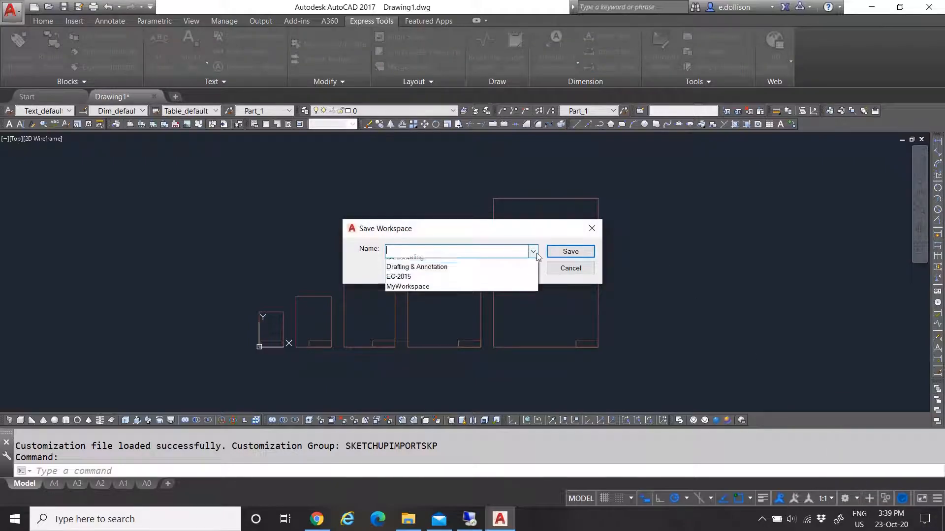
{"action": "left_click", "coordinate": [438, 301]}
{"action": "left_click", "coordinate": [560, 255]}
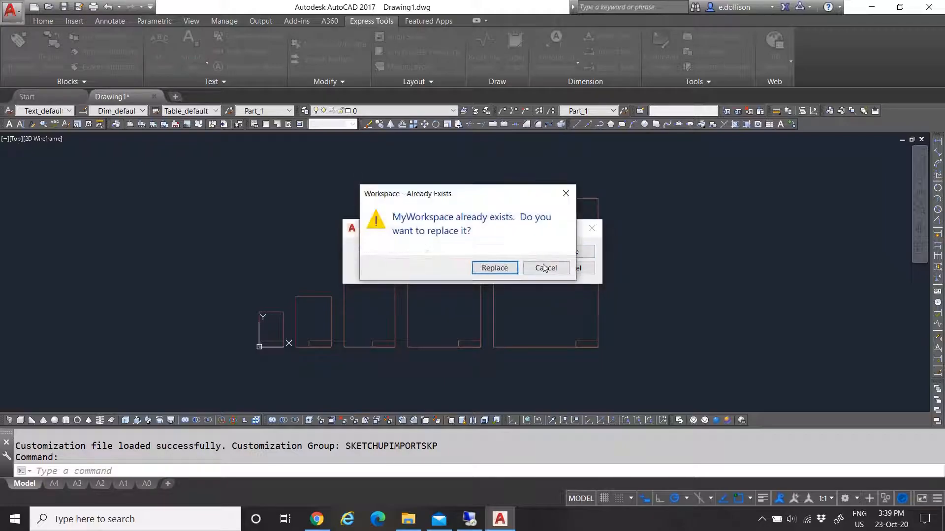
{"action": "left_click", "coordinate": [512, 268]}
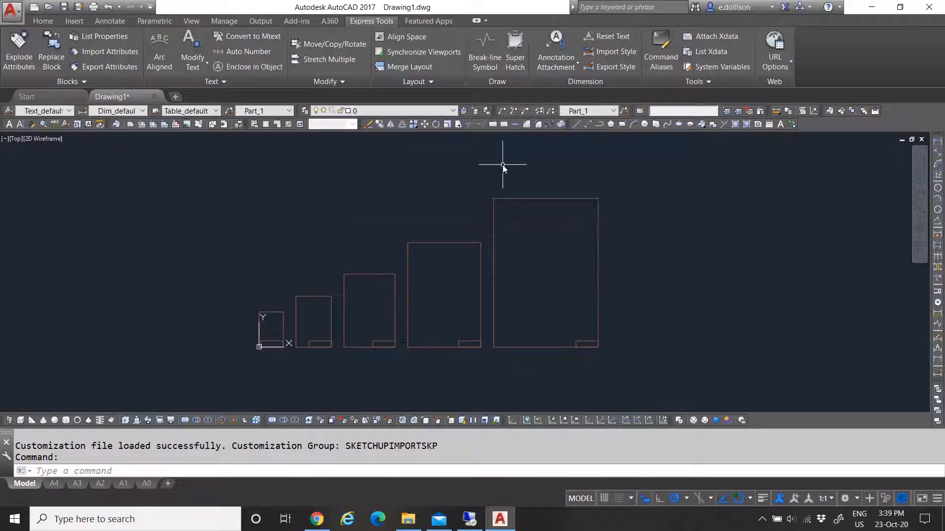
- Minimize the ribbon in stages down to its tab names
{"action": "left_click", "coordinate": [475, 21]}
{"action": "left_click", "coordinate": [475, 22]}
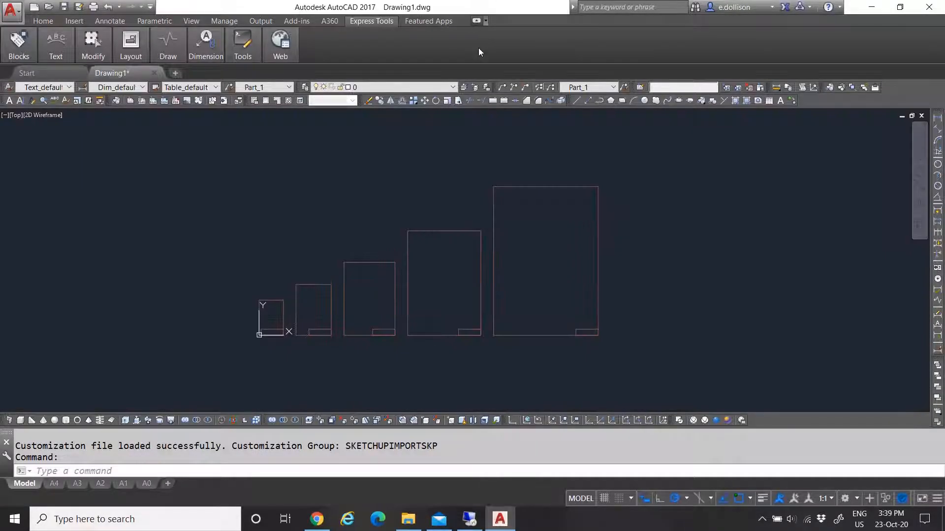
{"action": "left_click", "coordinate": [476, 21]}
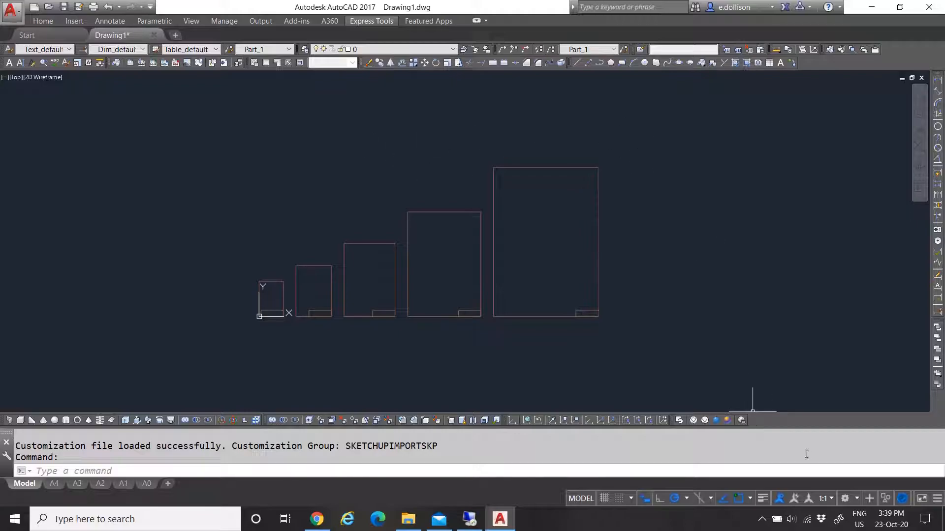
- Open the Customize User Interface editor's Transfer view and select MyWorkspace in the main customization file
{"action": "left_click", "coordinate": [854, 500]}
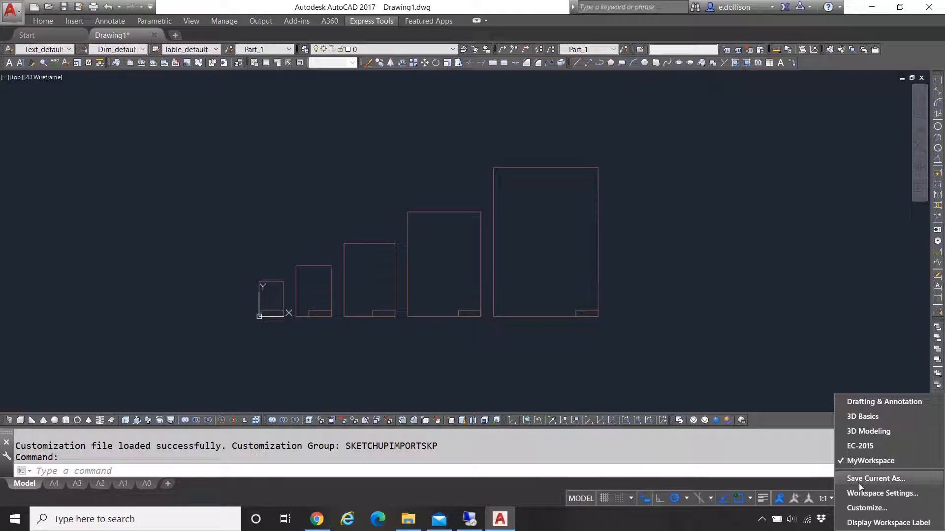
{"action": "left_click", "coordinate": [861, 508]}
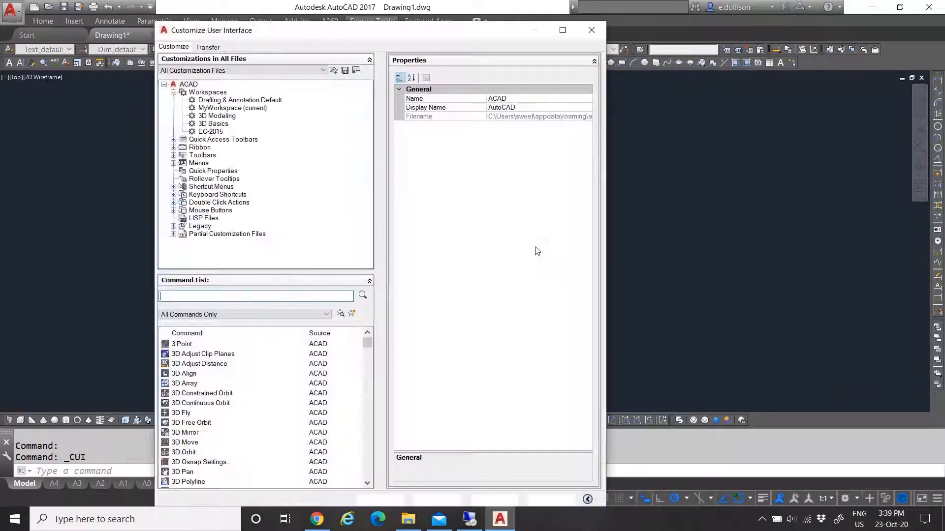
{"action": "left_click", "coordinate": [237, 108]}
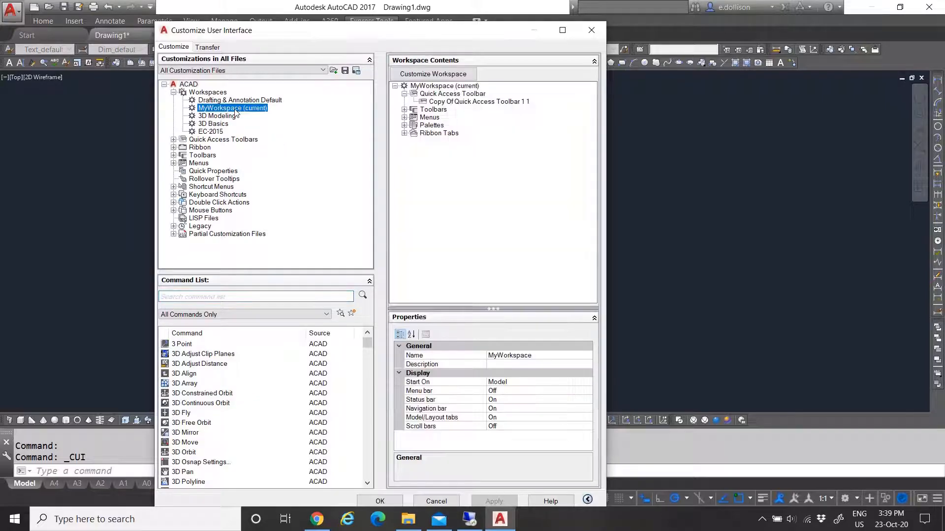
{"action": "left_click", "coordinate": [207, 47]}
{"action": "left_click", "coordinate": [203, 88]}
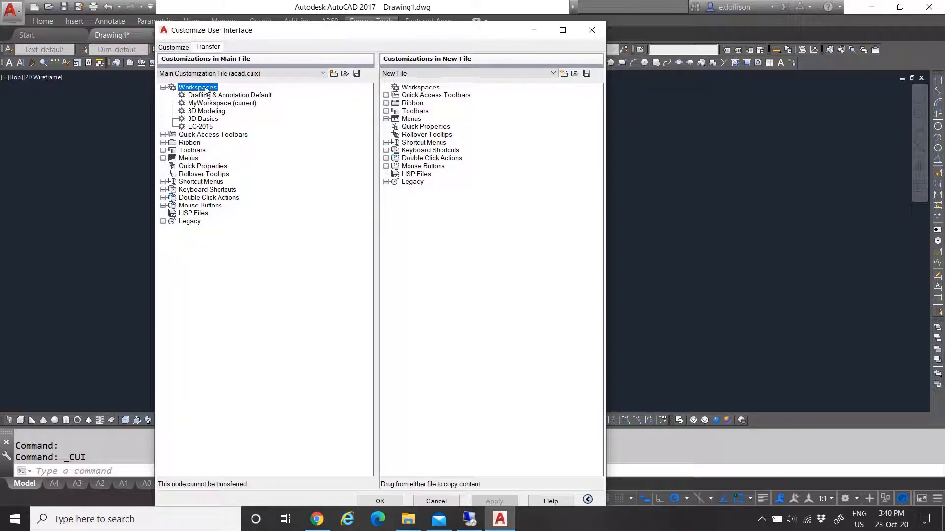
{"action": "left_click", "coordinate": [212, 103]}
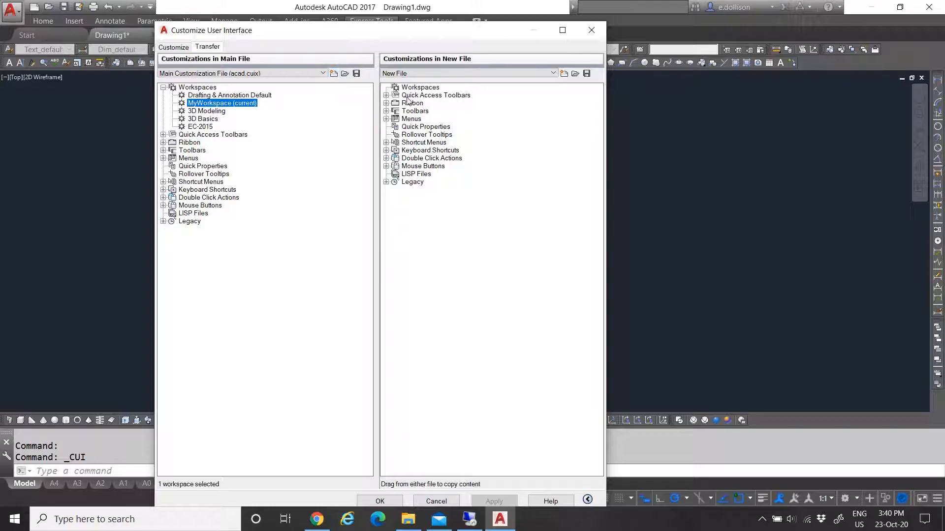
{"action": "left_click", "coordinate": [420, 87]}
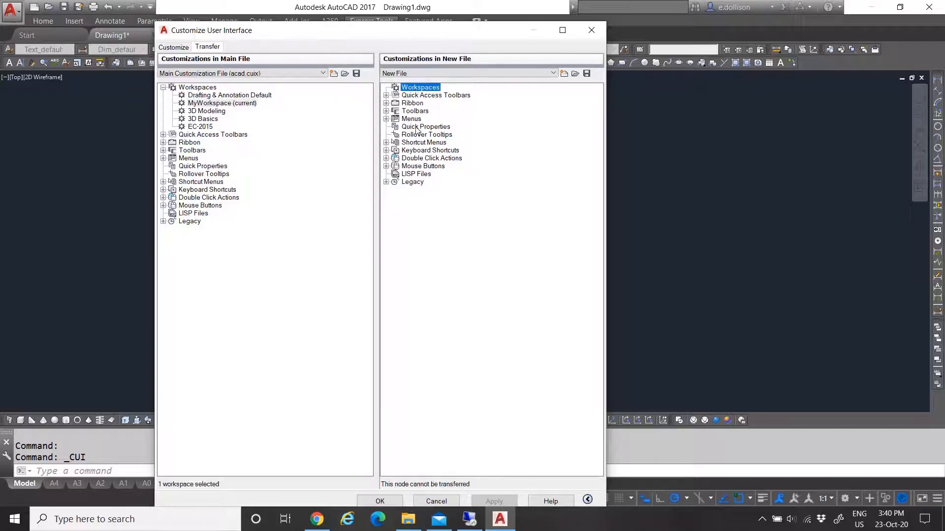
{"action": "right_click", "coordinate": [241, 106]}
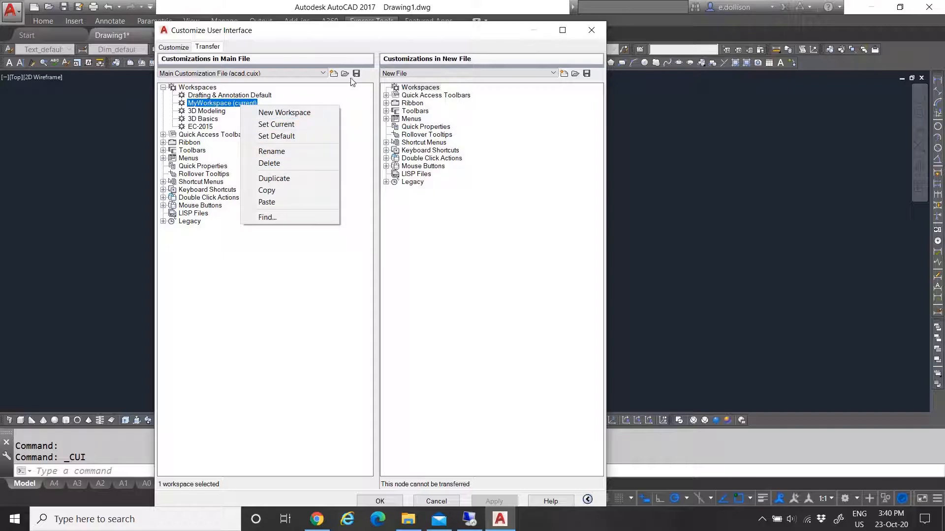
{"action": "left_click", "coordinate": [369, 80]}
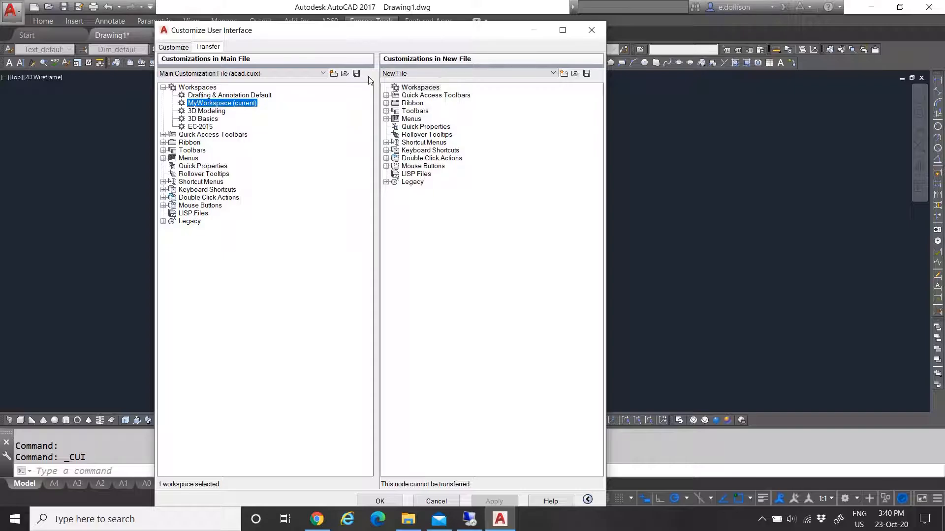
- Try a new customization file in the source pane, and return that pane to Main Customization File (acad.cuix)
{"action": "left_click", "coordinate": [334, 73]}
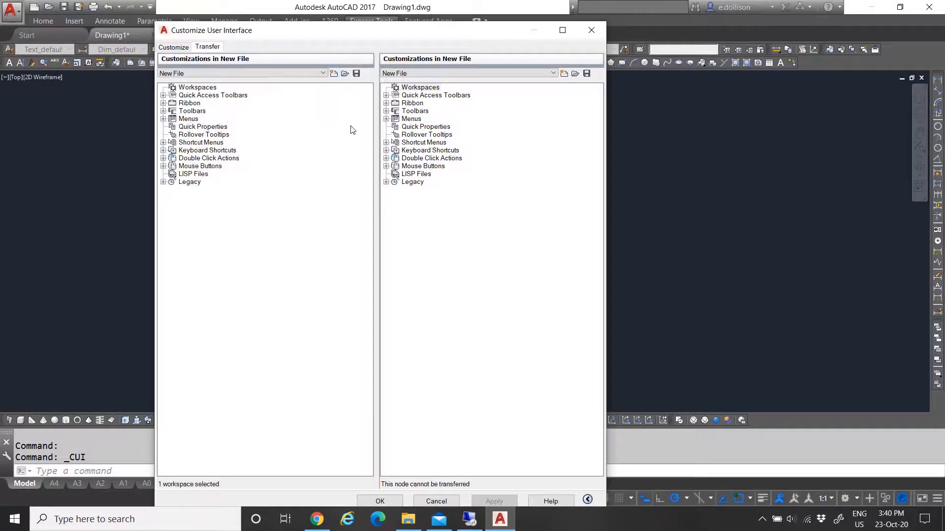
{"action": "left_click", "coordinate": [185, 88]}
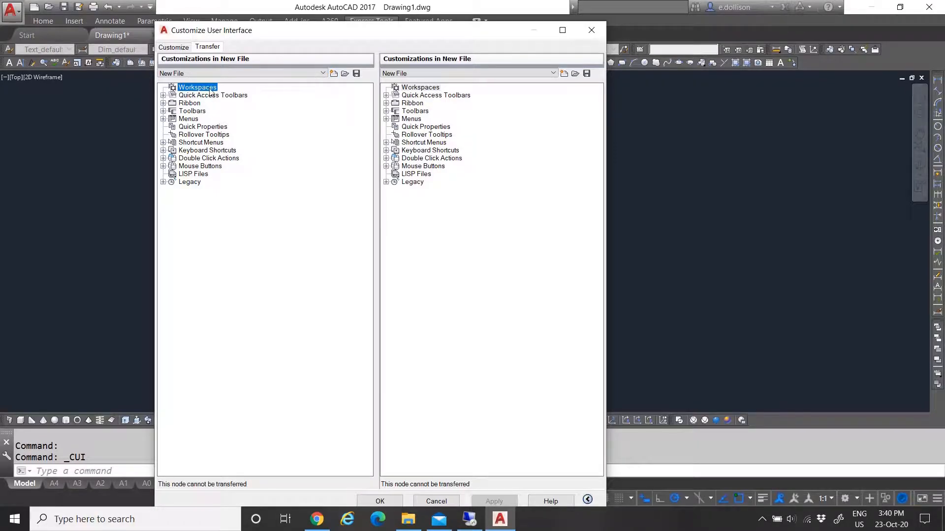
{"action": "left_click", "coordinate": [174, 47]}
{"action": "left_click", "coordinate": [207, 48]}
{"action": "left_click", "coordinate": [186, 88]}
{"action": "left_click", "coordinate": [276, 73]}
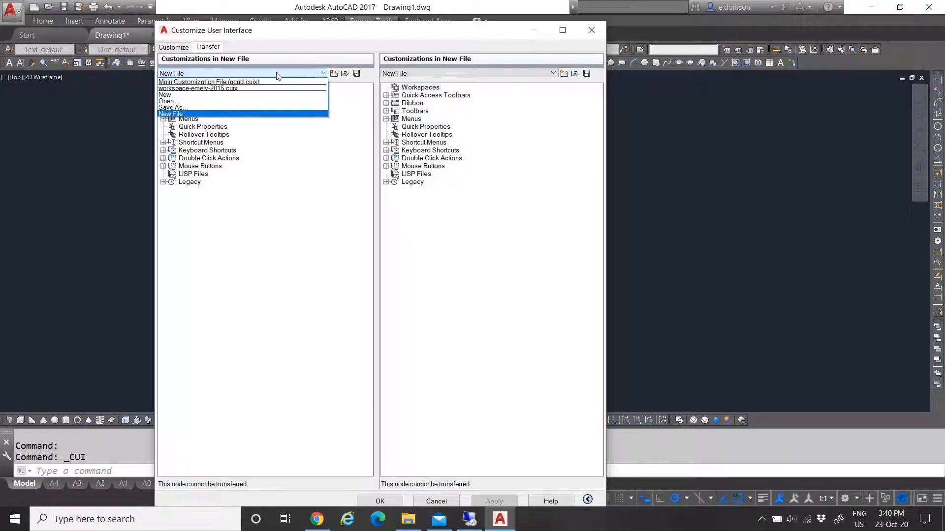
{"action": "left_click", "coordinate": [244, 82]}
{"action": "left_click", "coordinate": [223, 104]}
{"action": "right_click", "coordinate": [223, 105]}
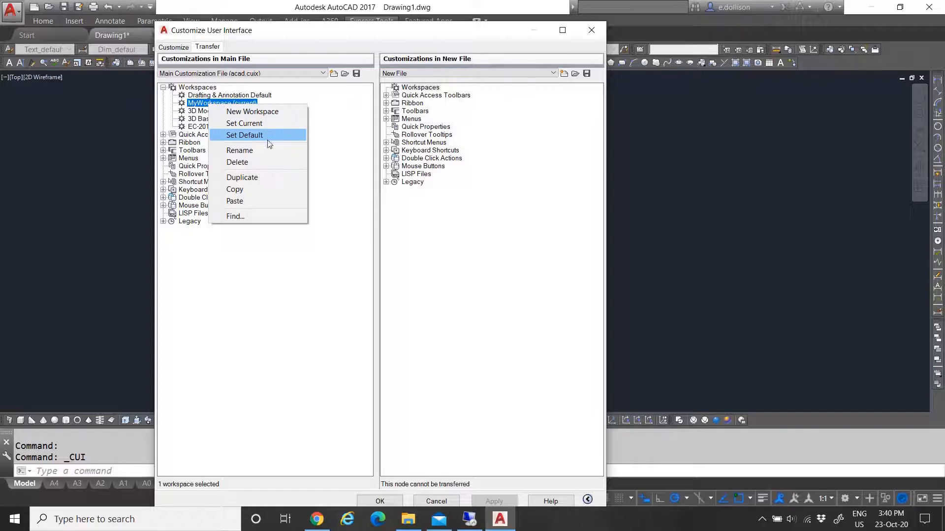
{"action": "left_click", "coordinate": [311, 298]}
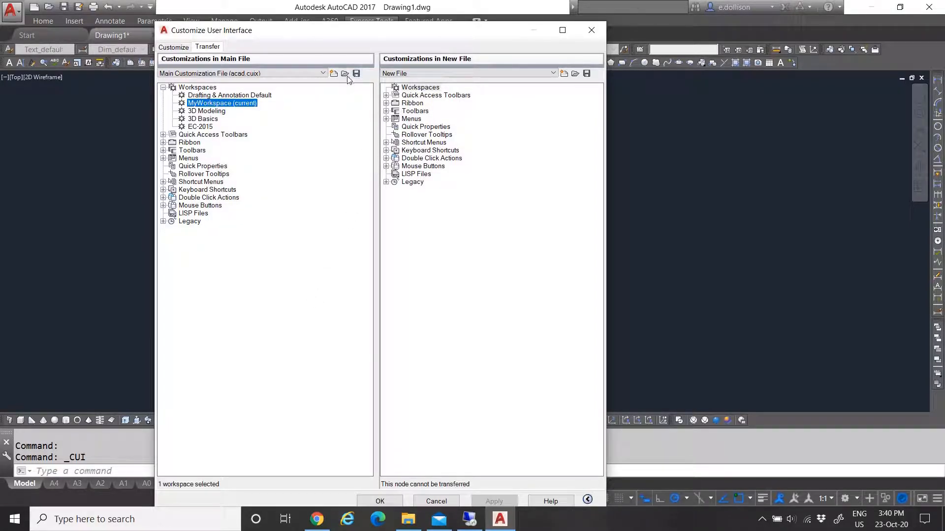
{"action": "left_click", "coordinate": [320, 73]}
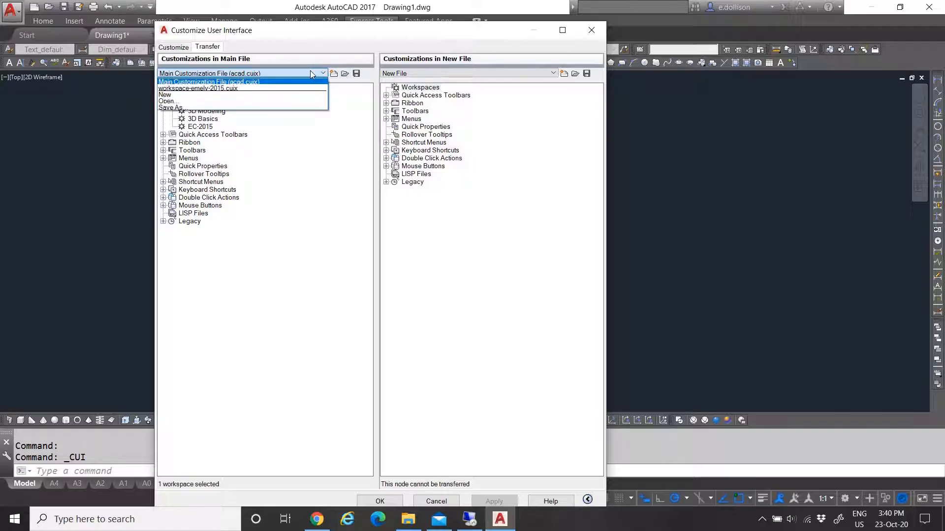
{"action": "left_click", "coordinate": [175, 107]}
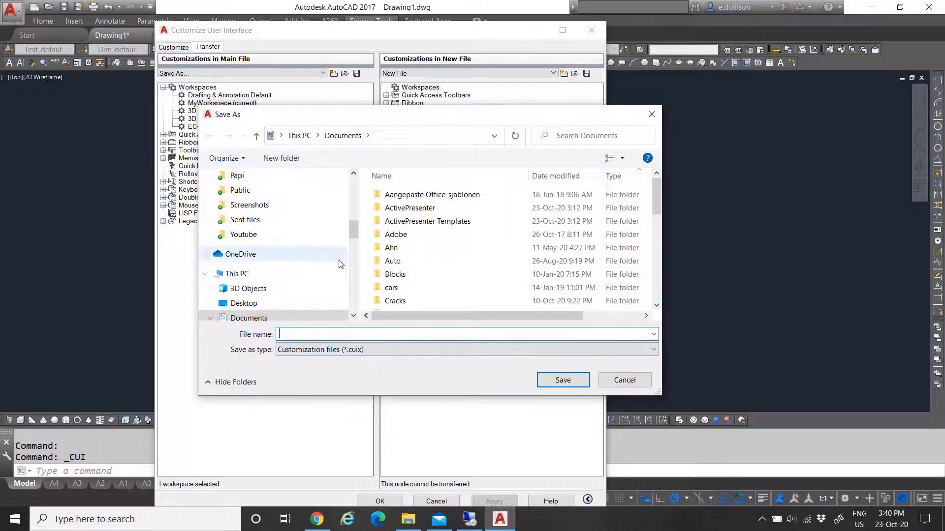
{"action": "scroll", "coordinate": [264, 259], "scroll_direction": "up", "scroll_amount": 5}
{"action": "scroll", "coordinate": [263, 260], "scroll_direction": "up", "scroll_amount": 5}
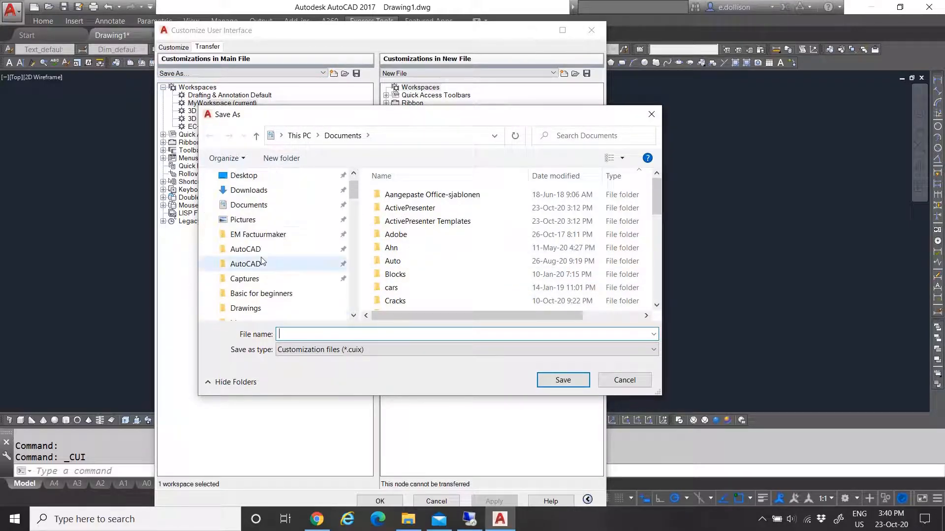
{"action": "left_click", "coordinate": [647, 382]}
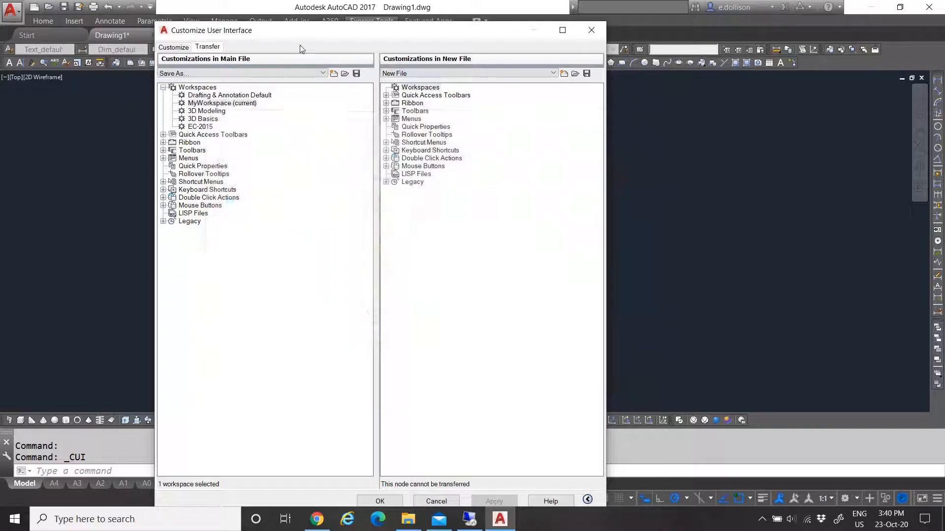
- Save the main customization file to the Desktop as a customization file named MyWorkspace, and close the editor
{"action": "left_click", "coordinate": [305, 72]}
{"action": "left_click", "coordinate": [286, 163]}
{"action": "left_click", "coordinate": [289, 73]}
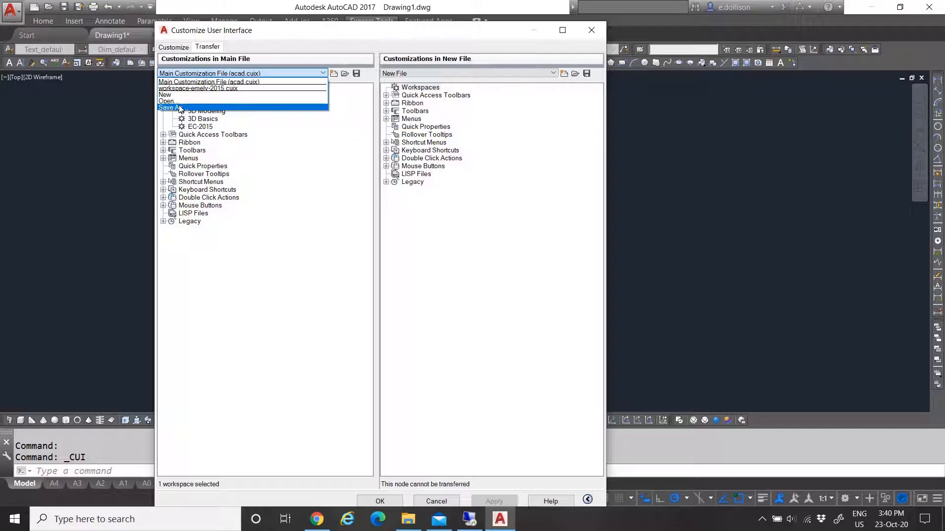
{"action": "left_click", "coordinate": [192, 108]}
{"action": "scroll", "coordinate": [287, 259], "scroll_direction": "up", "scroll_amount": 10}
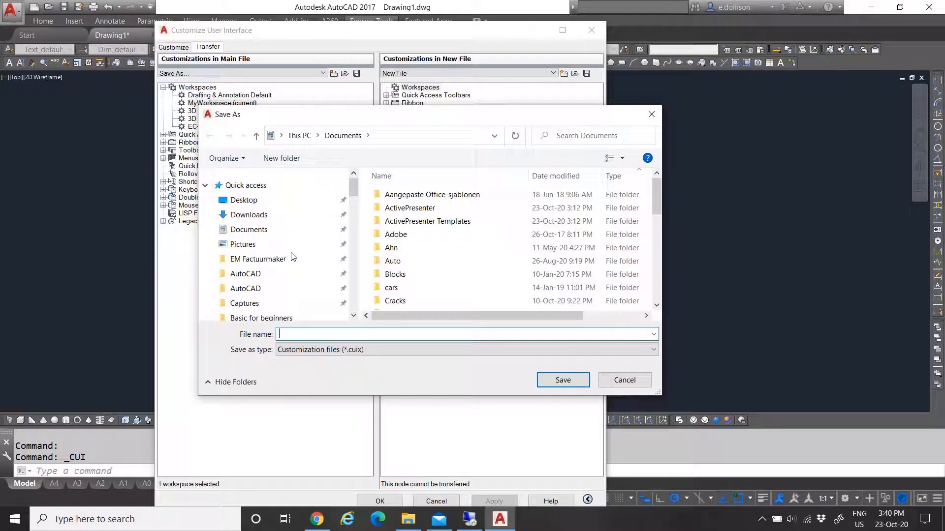
{"action": "left_click", "coordinate": [251, 200]}
{"action": "left_click", "coordinate": [304, 333]}
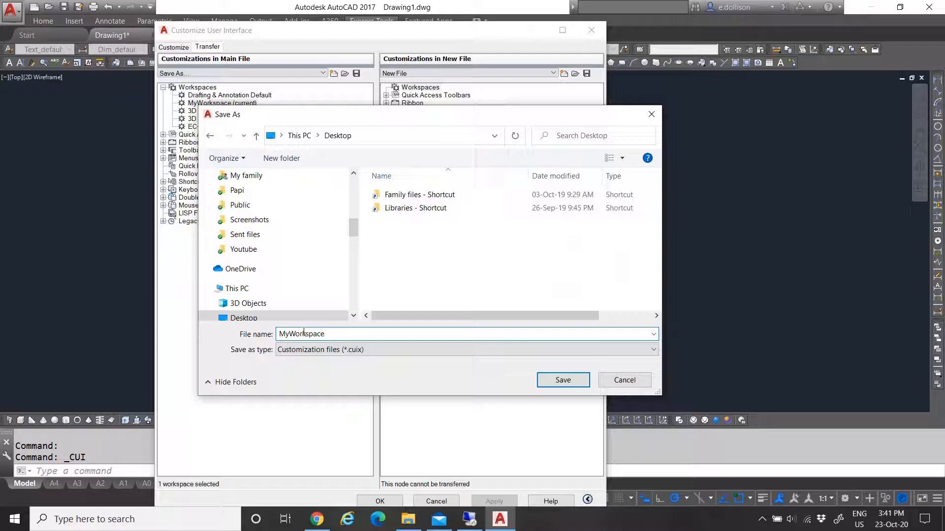
{"action": "left_click", "coordinate": [556, 384]}
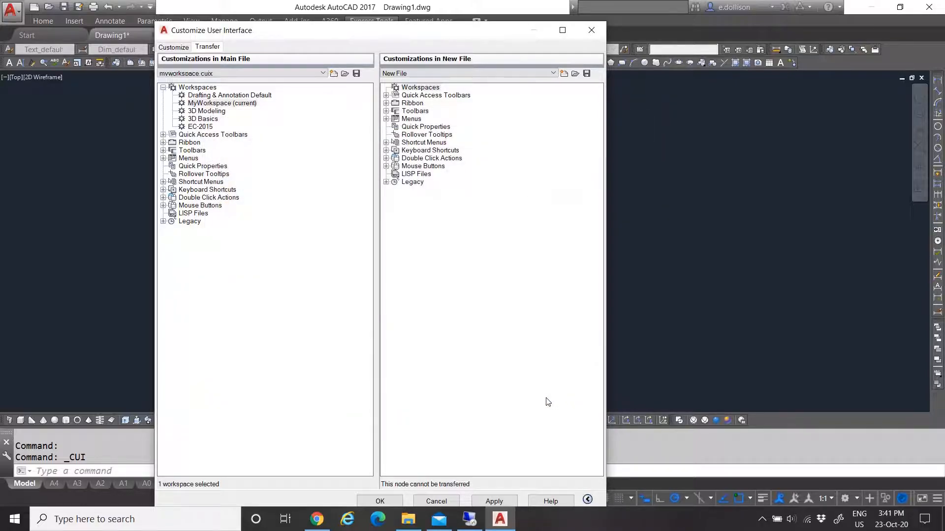
{"action": "left_click", "coordinate": [590, 31]}
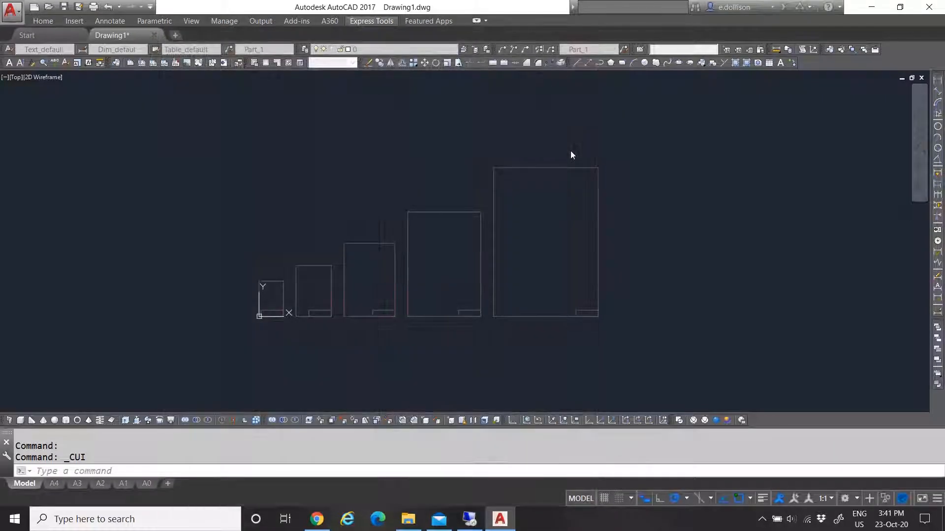
- Load MyWorkspace.cuix from the Desktop beside the main customization file in the editor's Transfer view, and select its MyWorkspace workspace
{"action": "left_click", "coordinate": [846, 497]}
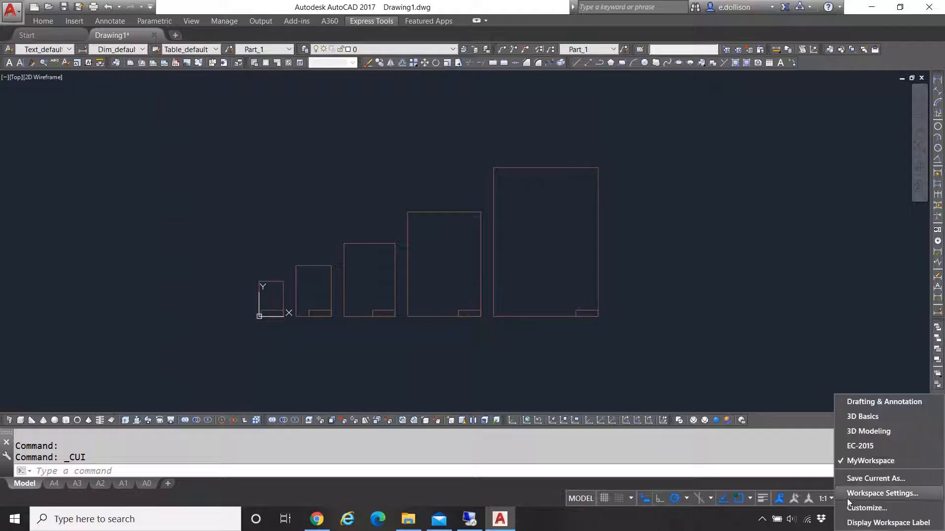
{"action": "left_click", "coordinate": [865, 506]}
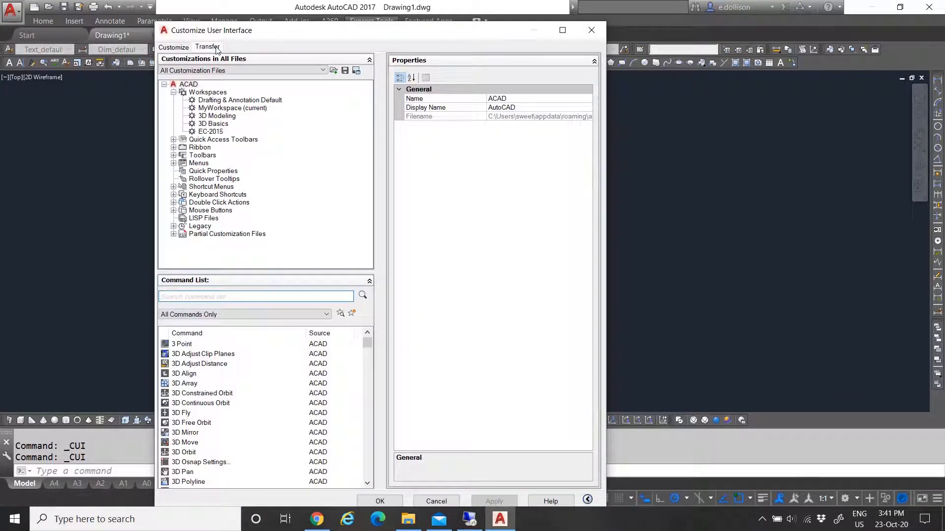
{"action": "left_click", "coordinate": [207, 46]}
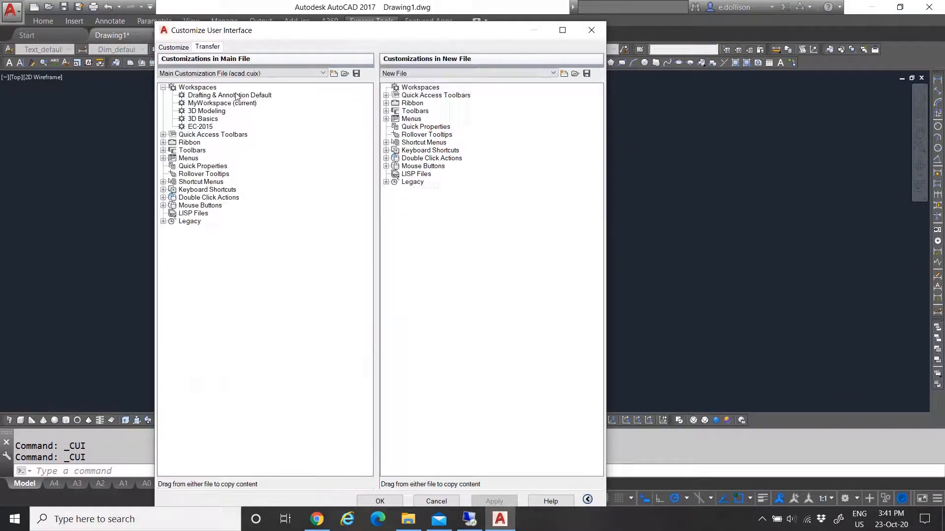
{"action": "left_click", "coordinate": [575, 74]}
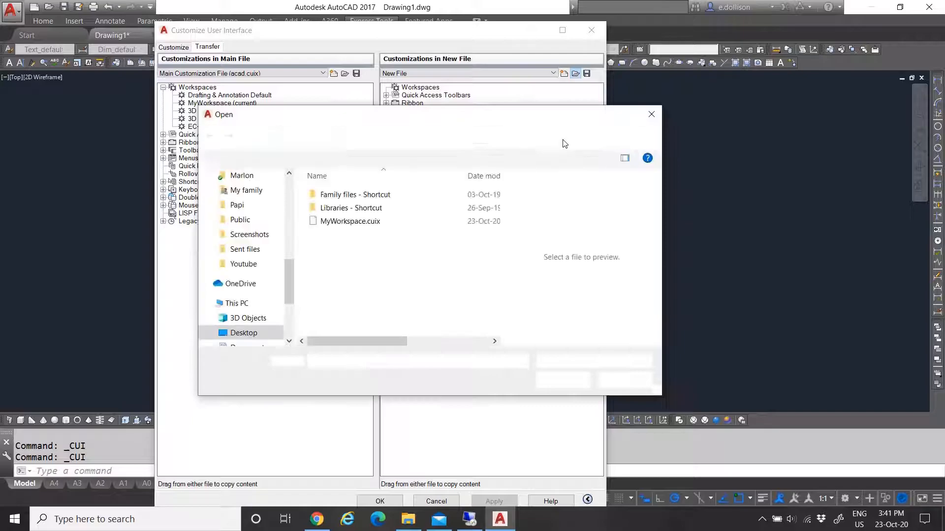
{"action": "left_click", "coordinate": [326, 222]}
{"action": "left_click", "coordinate": [562, 378]}
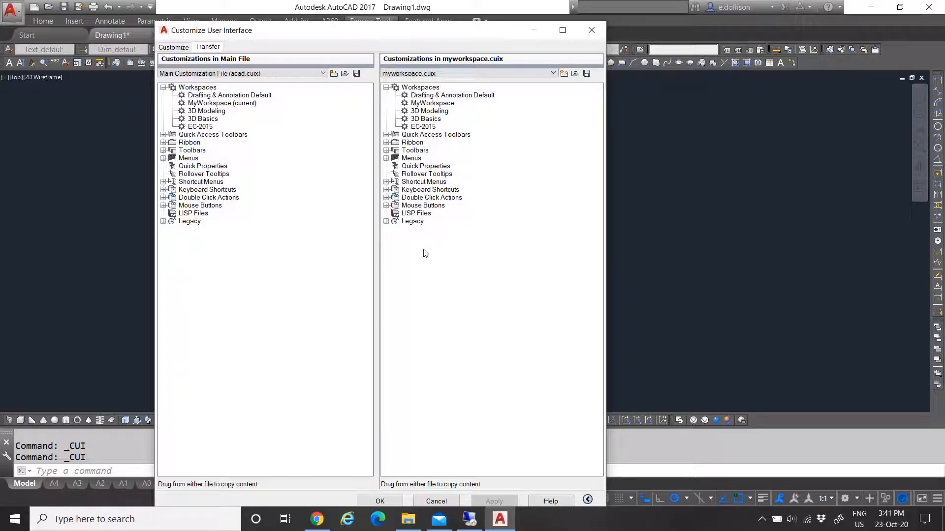
{"action": "left_click", "coordinate": [426, 105]}
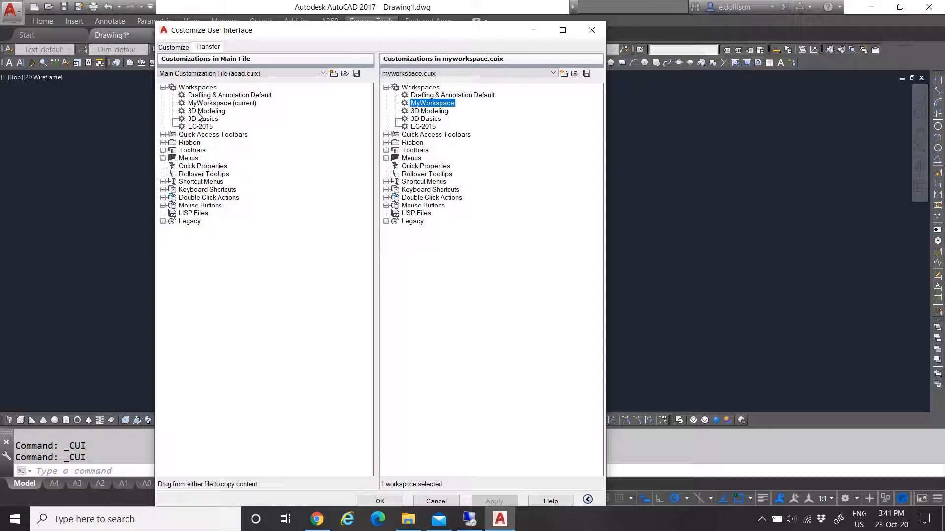
- Copy MyWorkspace from myworkspace.cuix into the main file's workspaces as a renamed duplicate, apply the change and close the editor
{"action": "left_click_drag", "start_coordinate": [441, 104], "coordinate": [269, 114]}
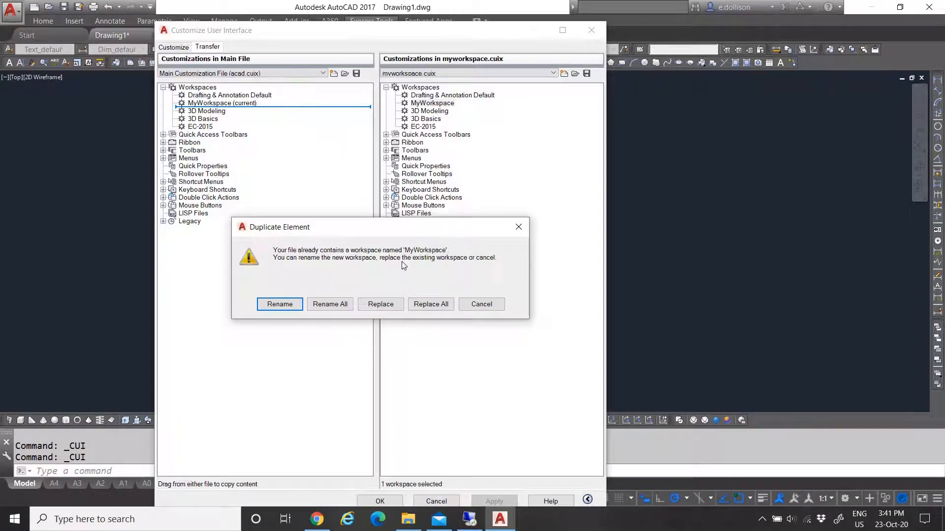
{"action": "left_click", "coordinate": [280, 304]}
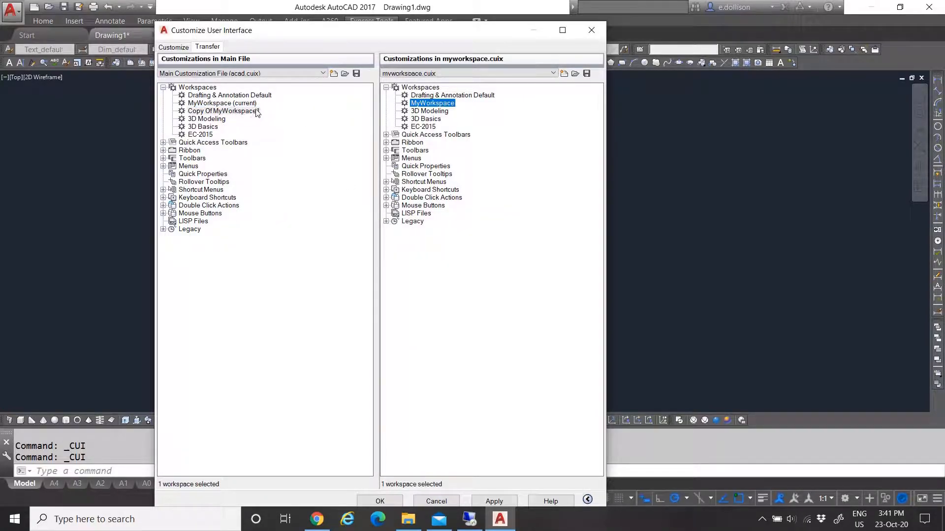
{"action": "left_click", "coordinate": [494, 501]}
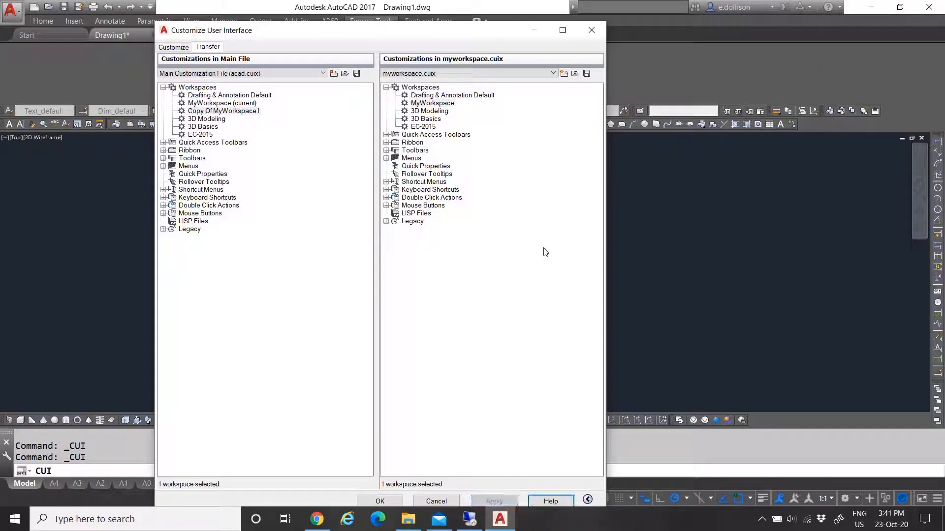
{"action": "left_click", "coordinate": [591, 30]}
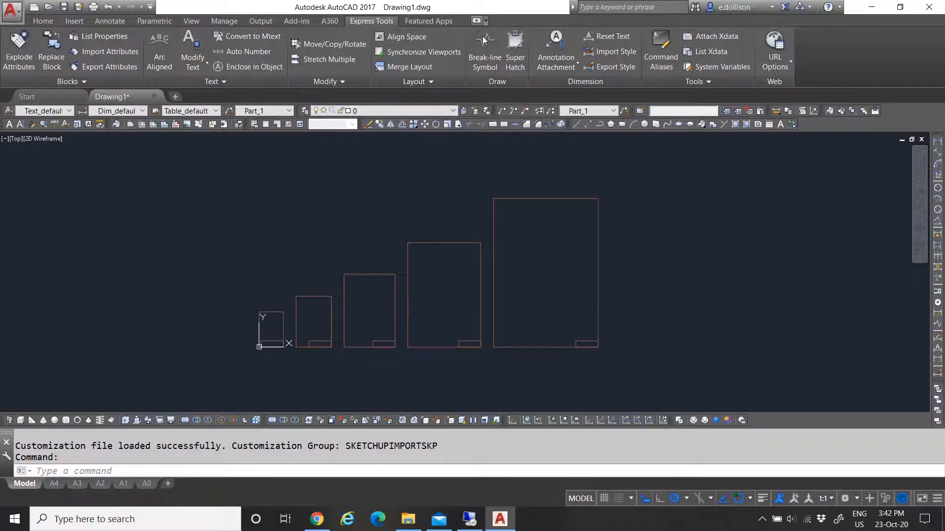
- Minimize the ribbon so that only its tab titles remain above the docked toolbars
{"action": "left_click", "coordinate": [476, 21]}
{"action": "left_click", "coordinate": [476, 21]}
{"action": "left_click", "coordinate": [480, 22]}
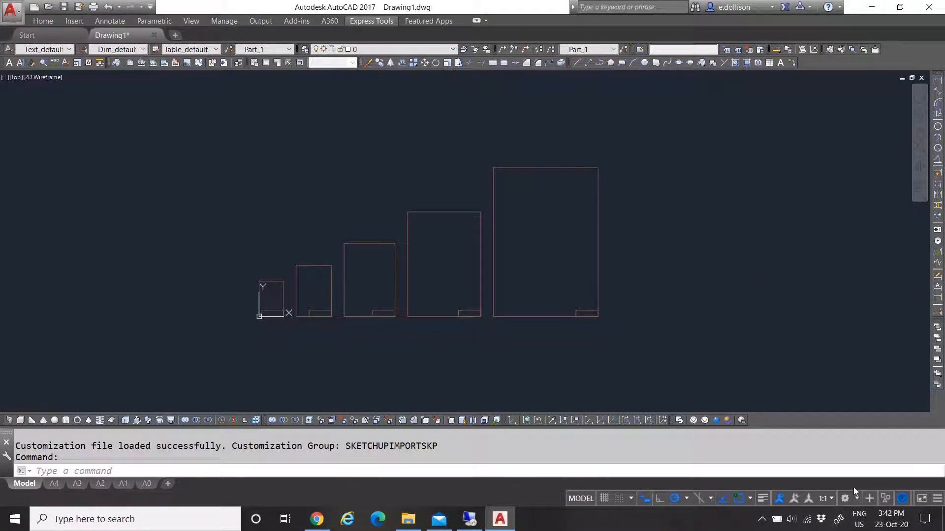
- Make Copy Of MyWorkspace1 the current workspace and minimize its ribbon to tab titles
{"action": "left_click", "coordinate": [852, 500]}
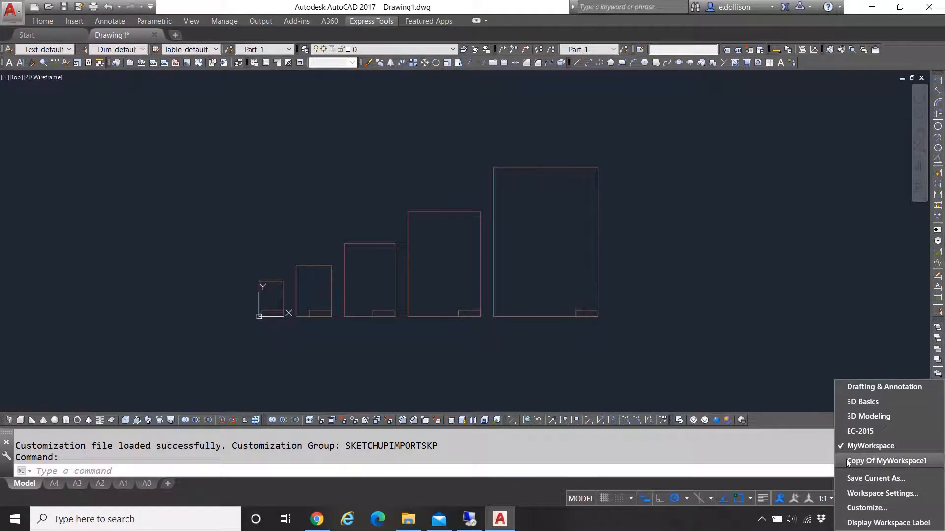
{"action": "left_click", "coordinate": [900, 461]}
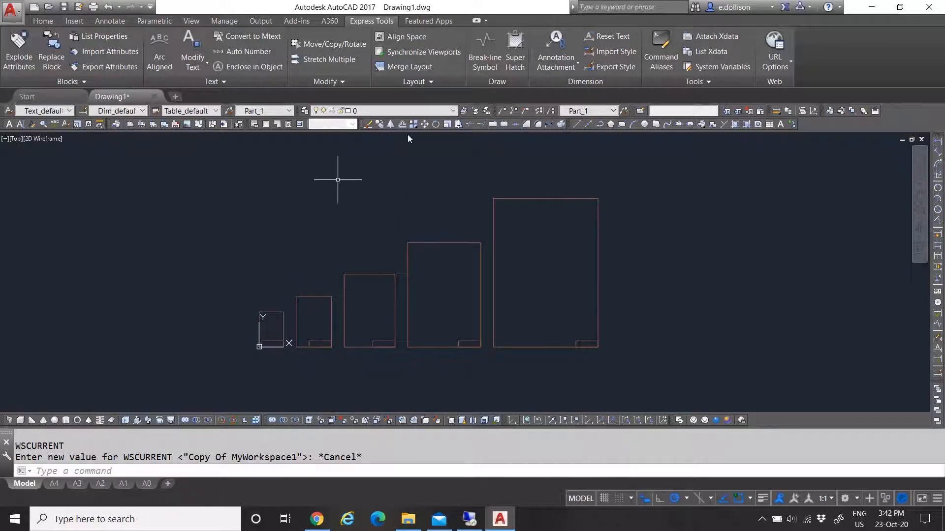
{"action": "left_click", "coordinate": [475, 22]}
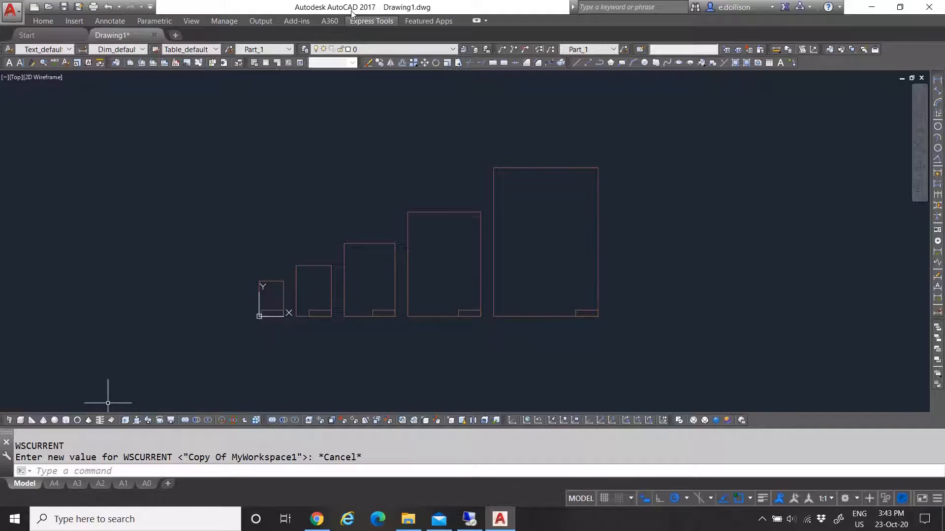
- Restore the full ribbon and examine its home, insert, annotation, parametric, view, manage, output and add-in tool sets
{"action": "left_click", "coordinate": [479, 21]}
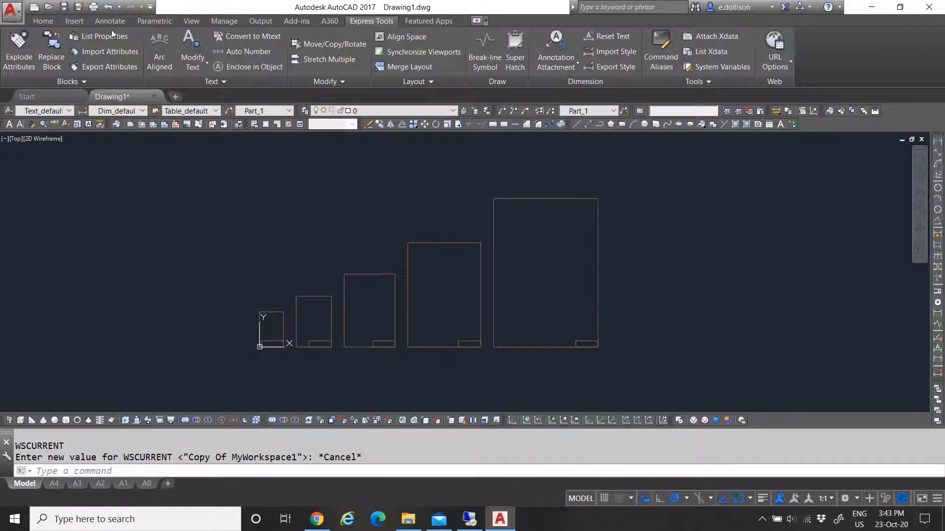
{"action": "left_click", "coordinate": [69, 22]}
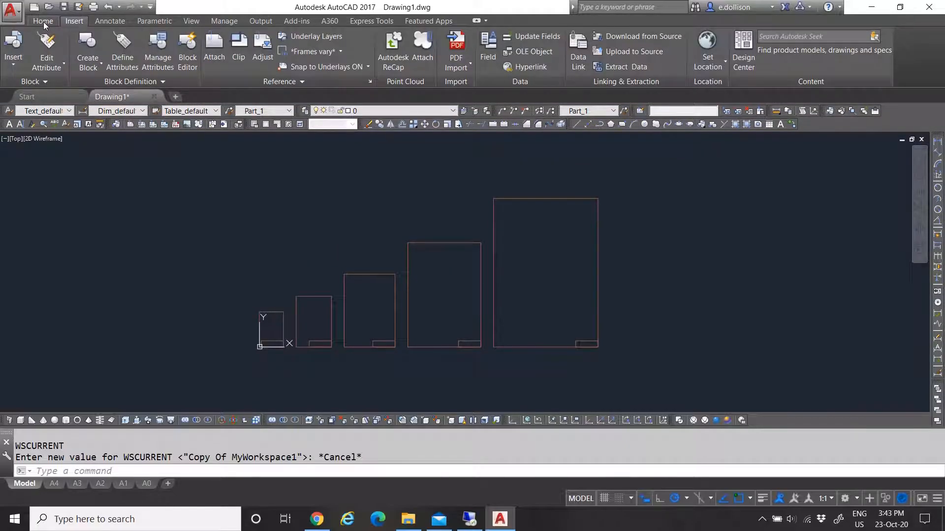
{"action": "left_click", "coordinate": [43, 21]}
{"action": "left_click", "coordinate": [103, 20]}
{"action": "left_click", "coordinate": [153, 21]}
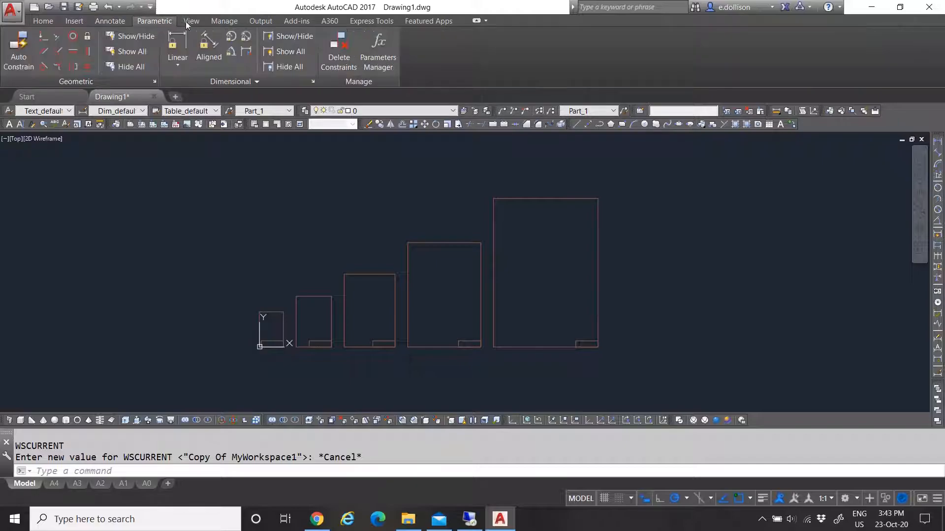
{"action": "left_click", "coordinate": [194, 22]}
{"action": "left_click", "coordinate": [259, 21]}
{"action": "left_click", "coordinate": [289, 23]}
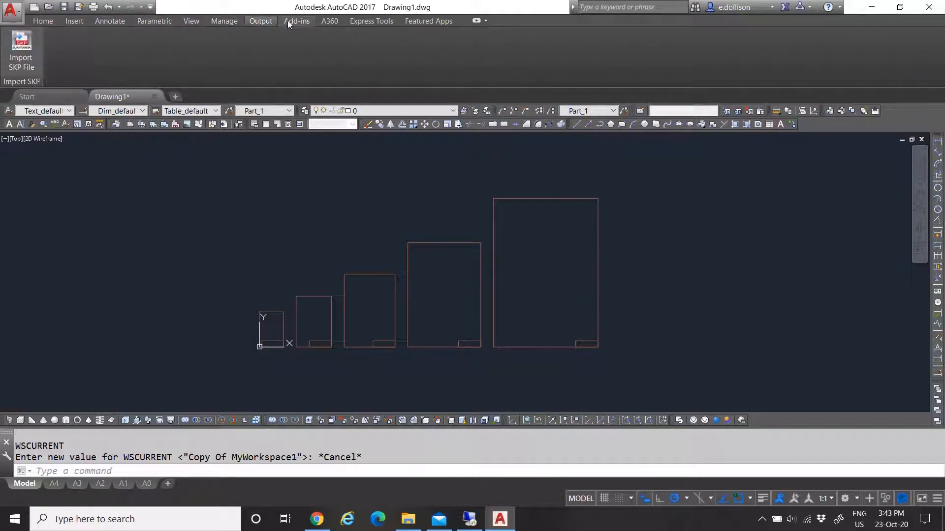
{"action": "left_click", "coordinate": [226, 21]}
{"action": "left_click", "coordinate": [192, 20]}
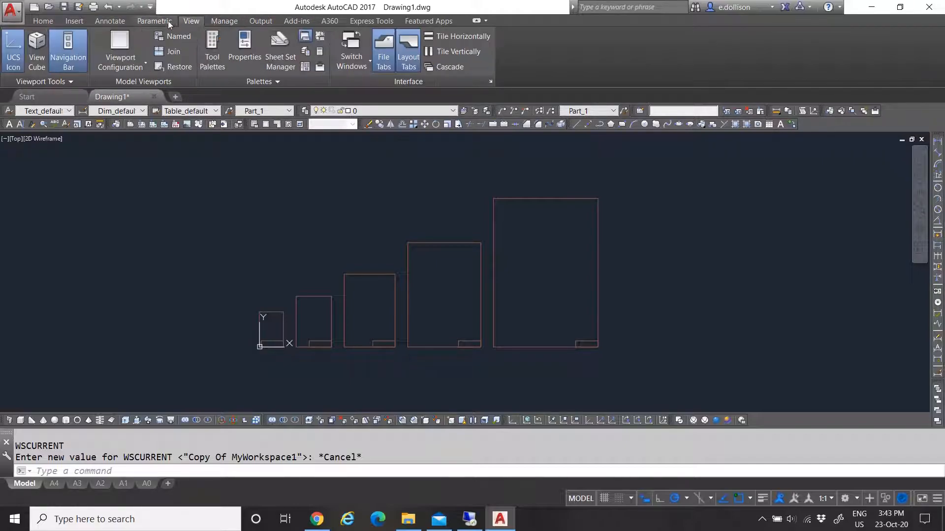
{"action": "left_click", "coordinate": [169, 22]}
{"action": "left_click", "coordinate": [108, 21]}
{"action": "left_click", "coordinate": [79, 23]}
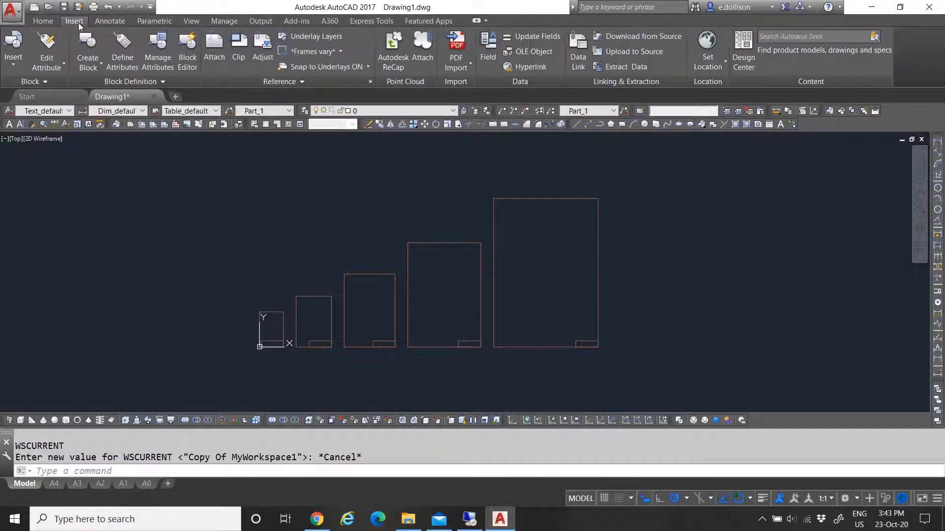